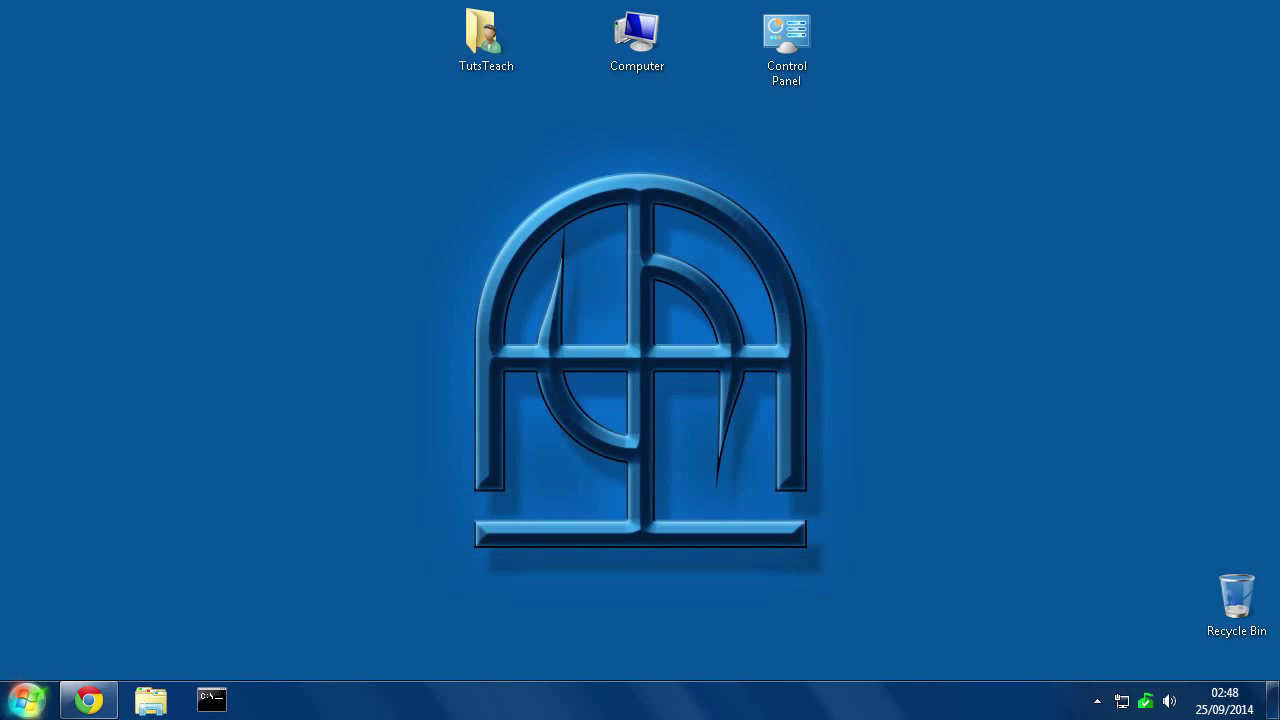
Download the full Gpg4win 2.2.2 installer (gpg4win-2.2.2.exe) from gpg4win.org to the Desktop
{"action": "left_click", "coordinate": [100, 694]}
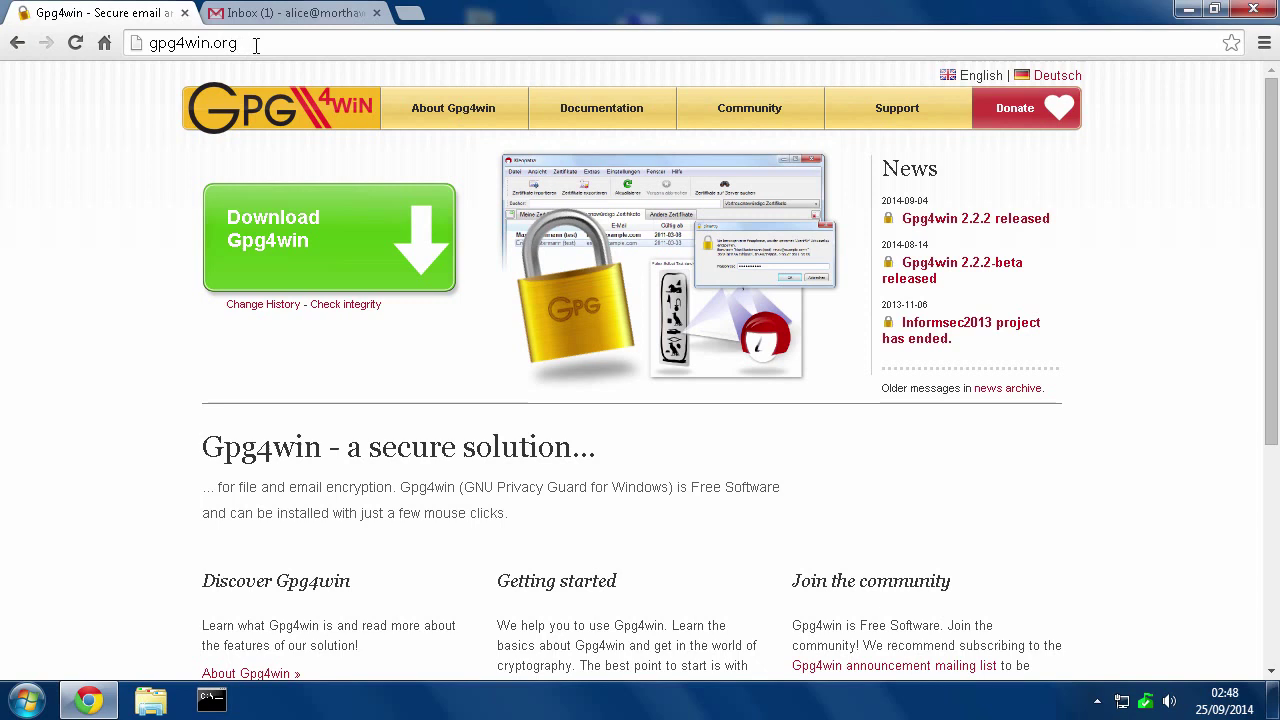
{"action": "left_click", "coordinate": [281, 242]}
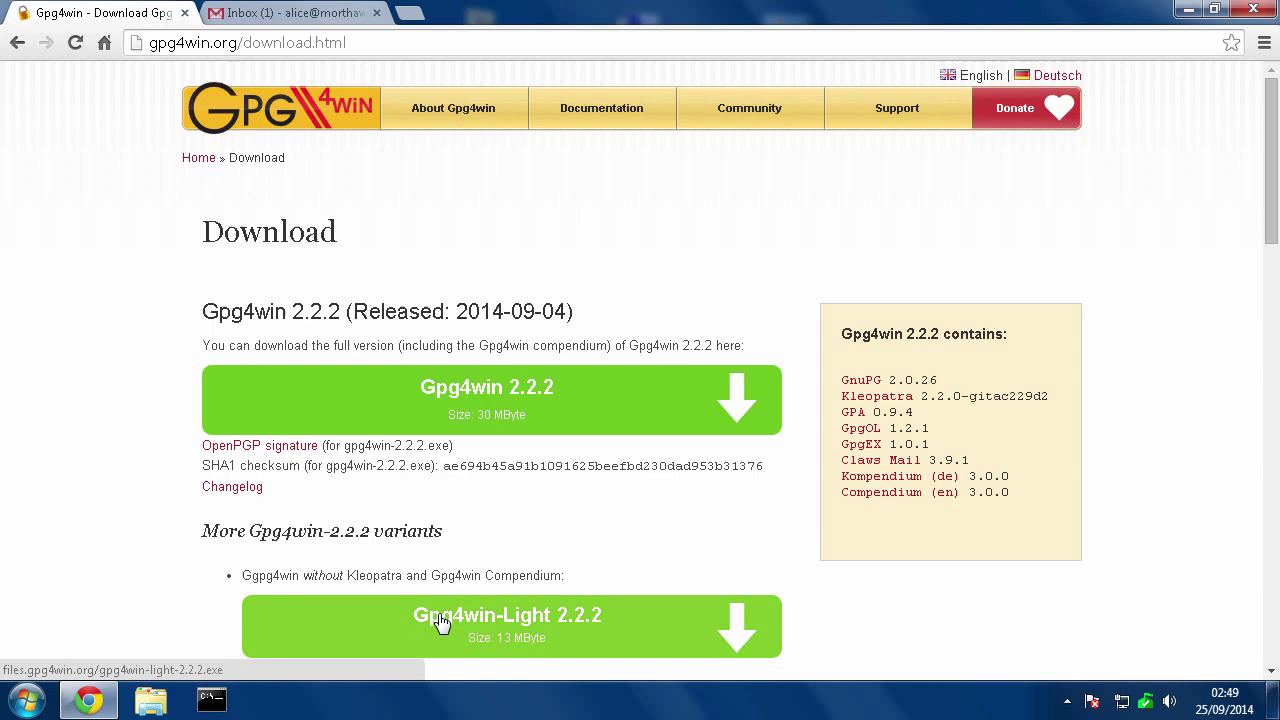
{"action": "scroll", "coordinate": [587, 614], "scroll_direction": "down", "scroll_amount": 2}
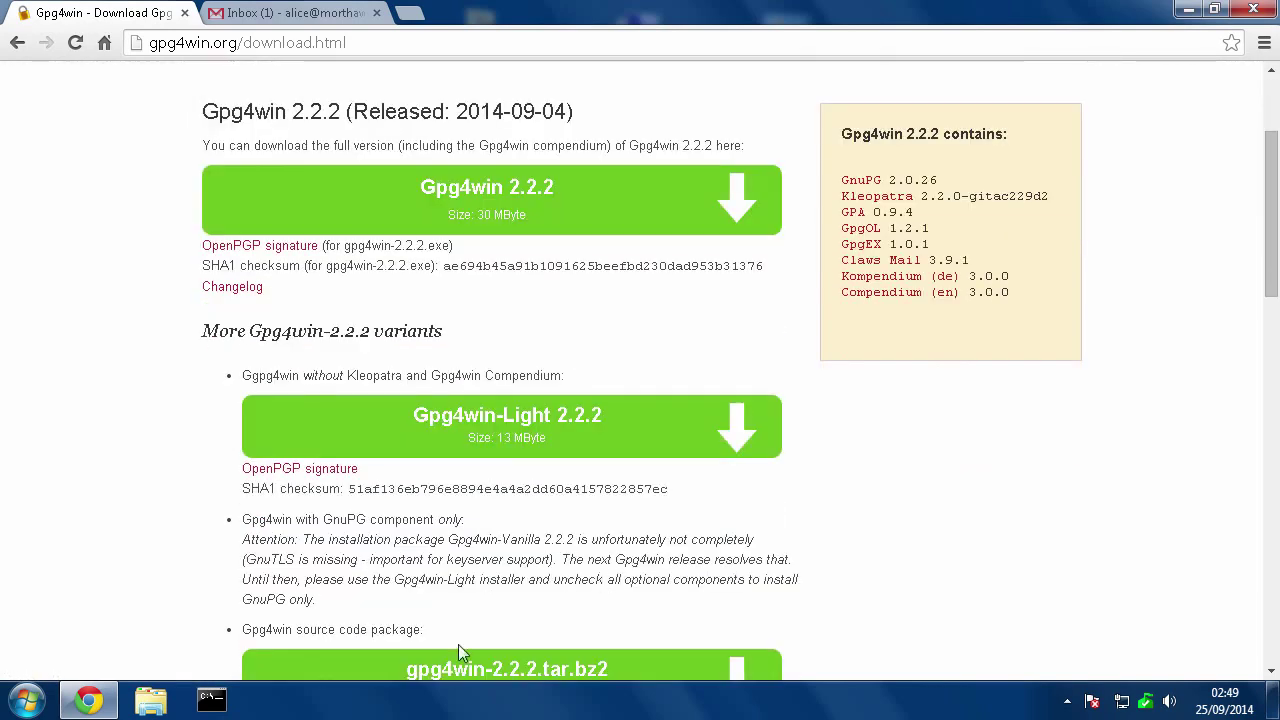
{"action": "scroll", "coordinate": [591, 571], "scroll_direction": "up", "scroll_amount": 1}
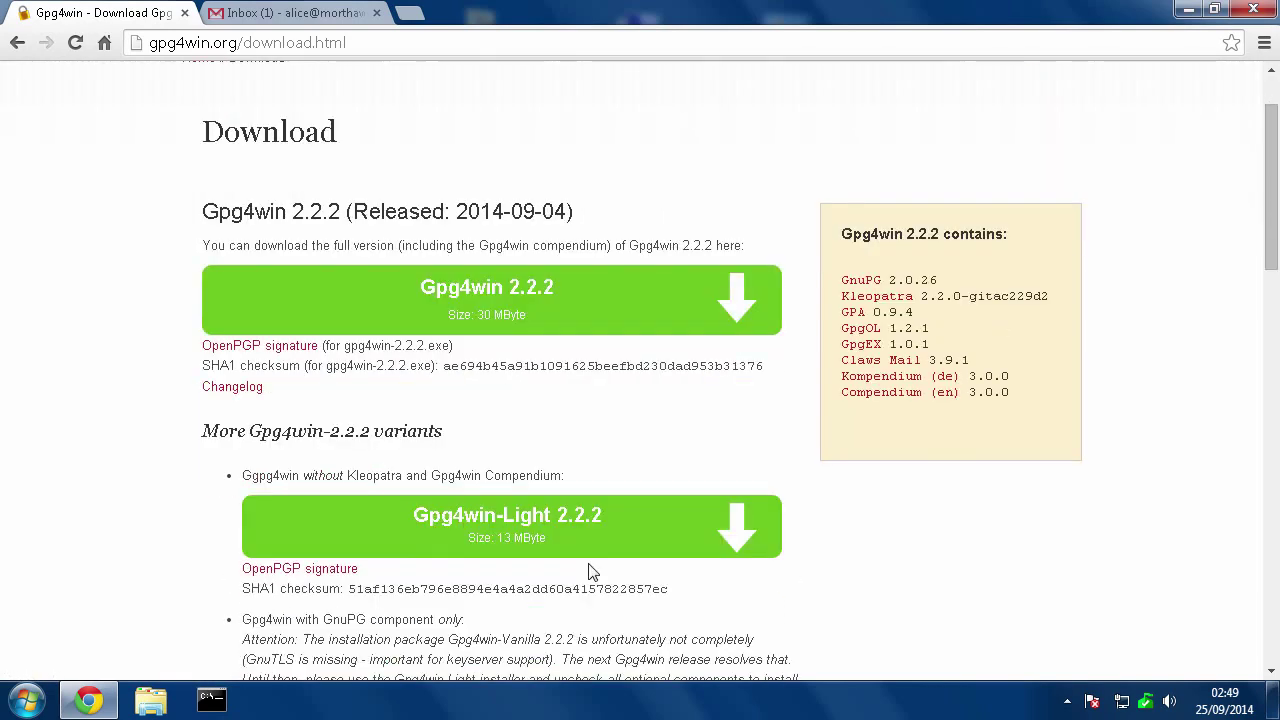
{"action": "left_click", "coordinate": [468, 291]}
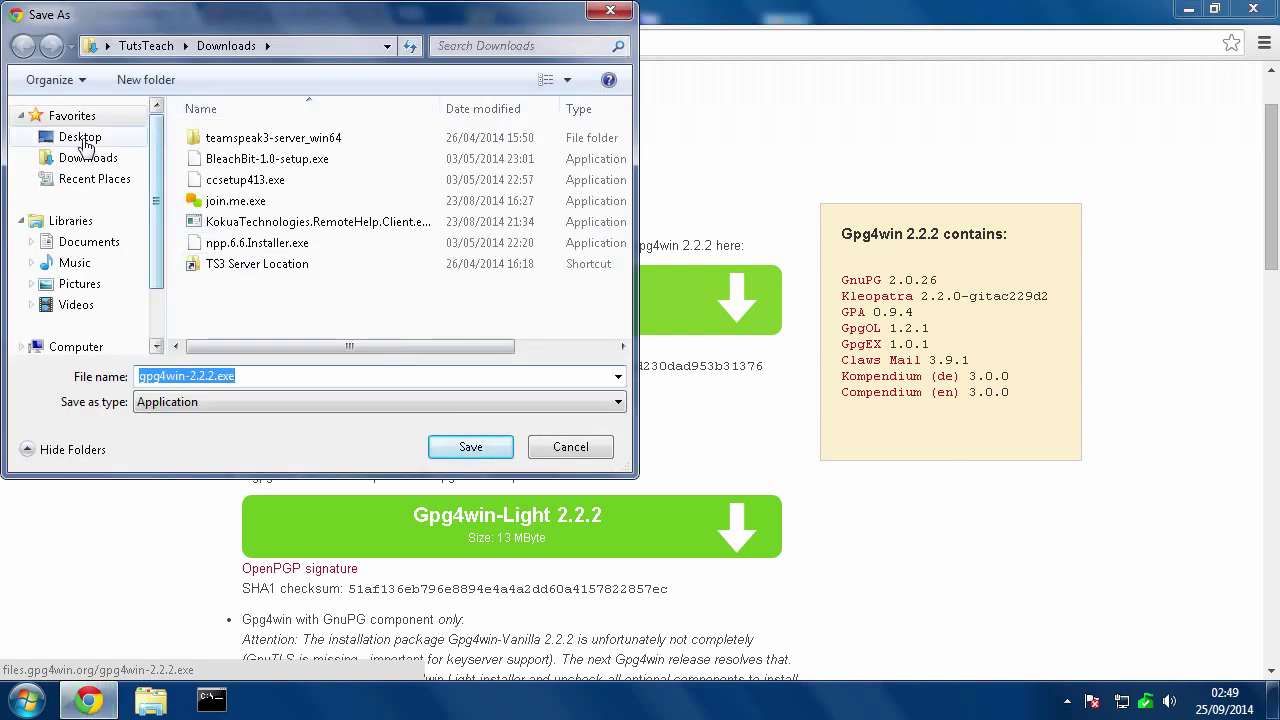
{"action": "left_click", "coordinate": [466, 450]}
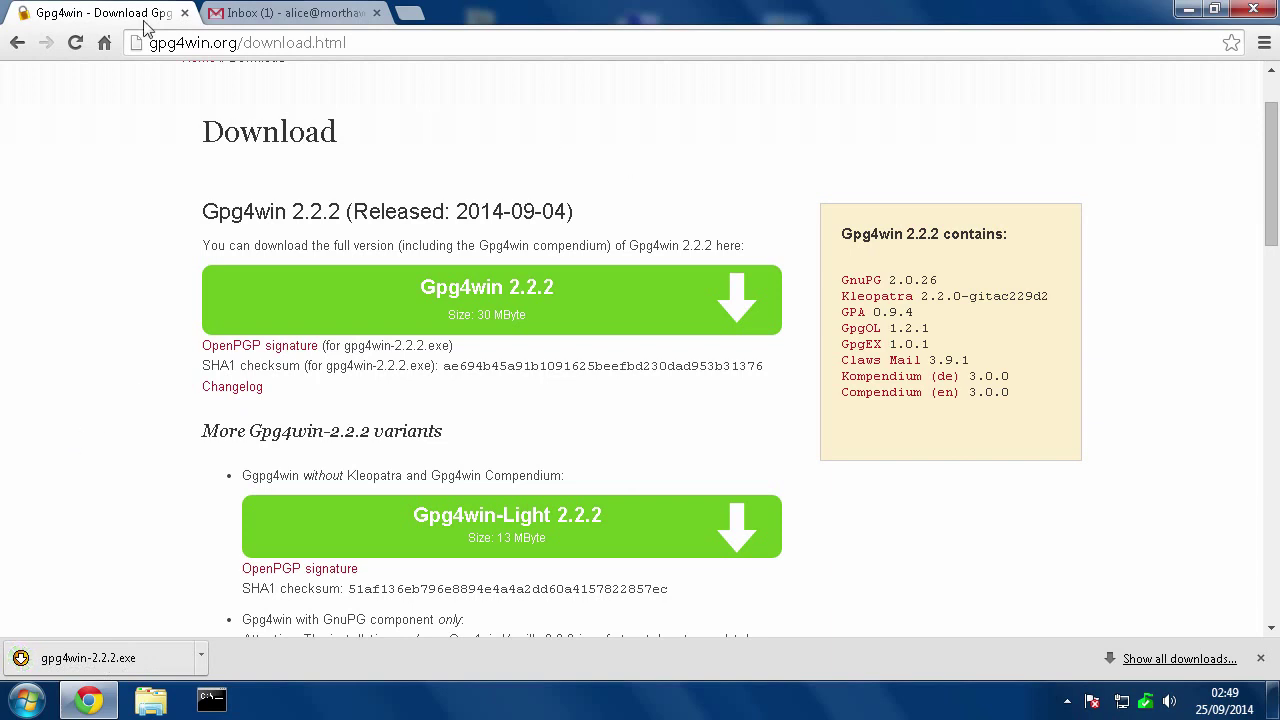
Run the downloaded Gpg4win installer in English, allow system changes, and accept the license
{"action": "left_click", "coordinate": [1186, 10]}
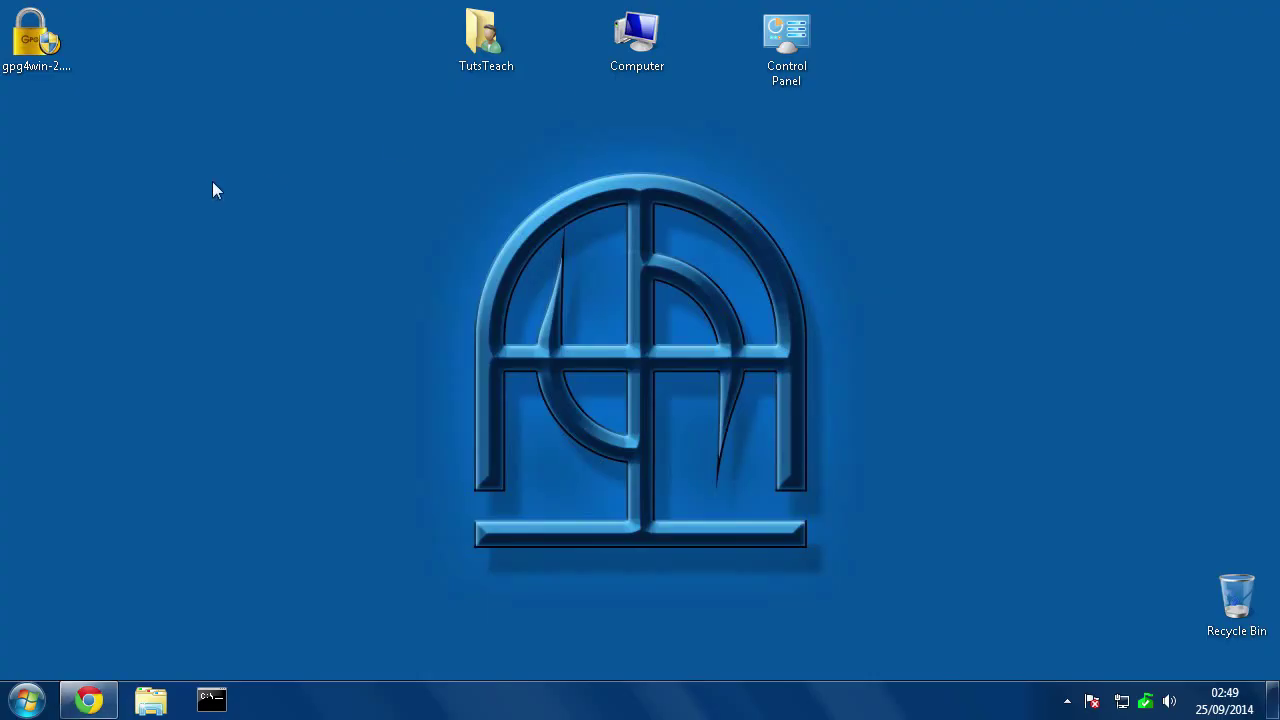
{"action": "left_click", "coordinate": [36, 44]}
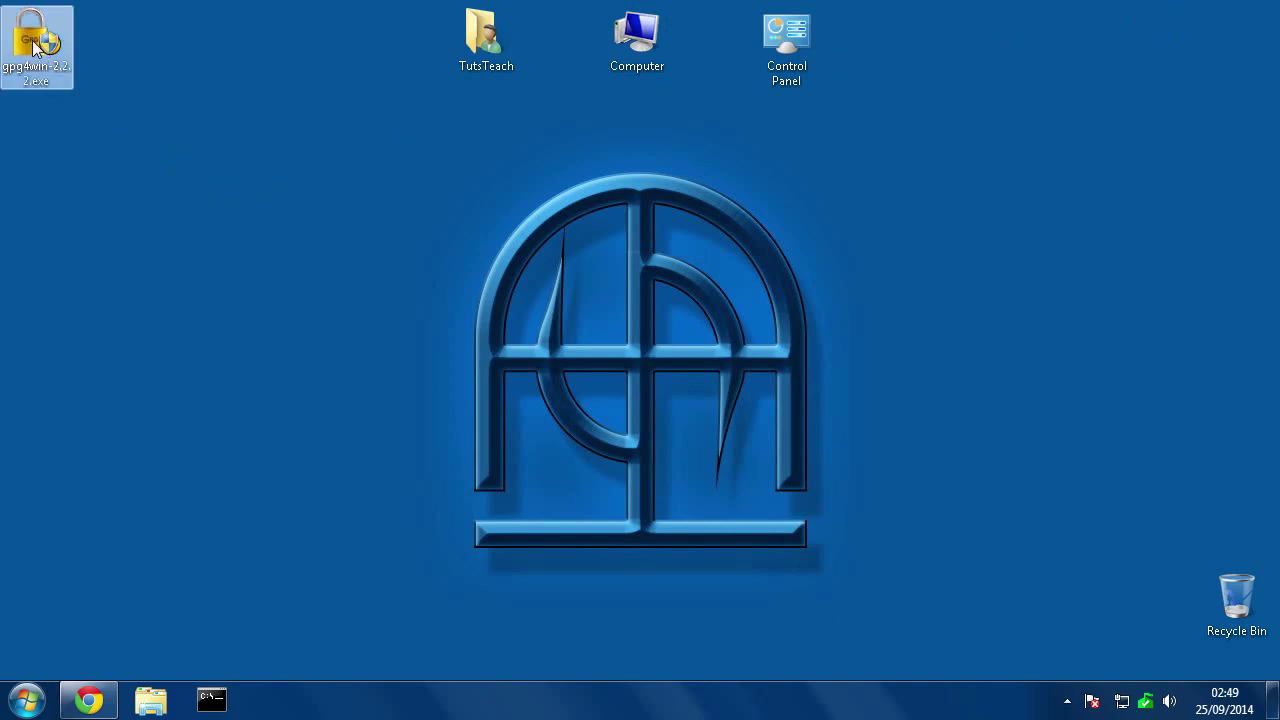
{"action": "double_click", "coordinate": [34, 42]}
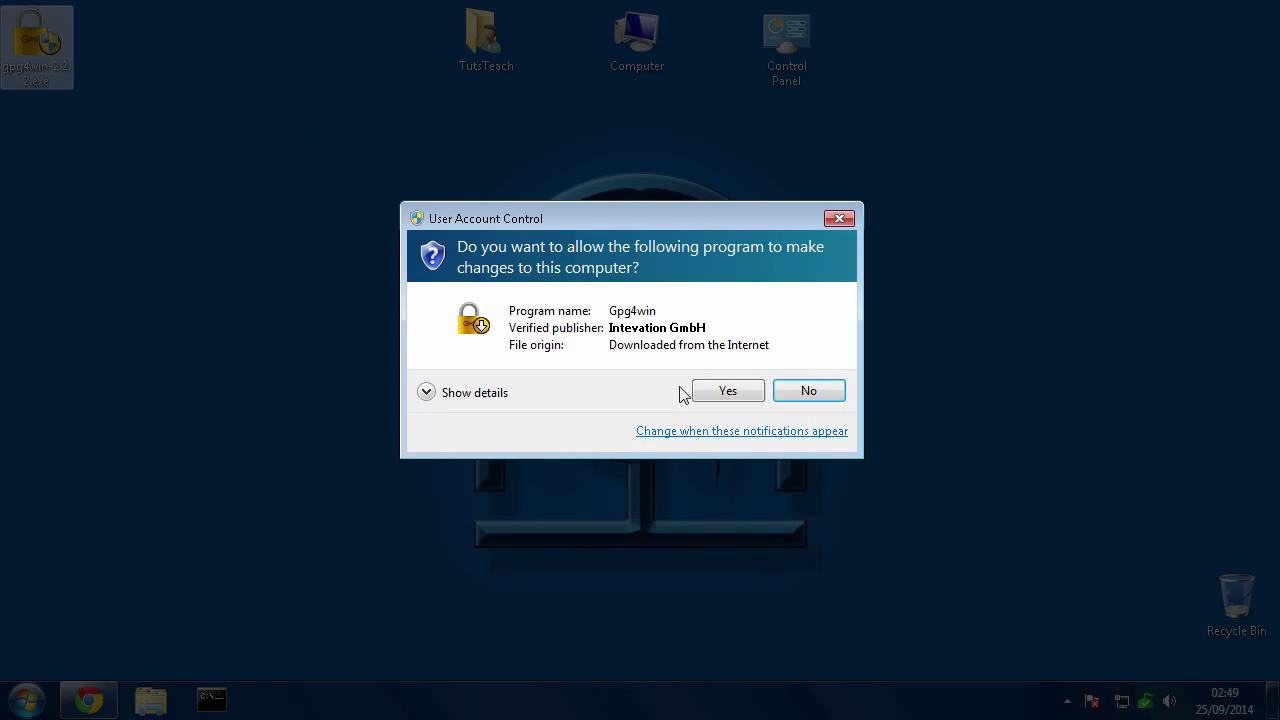
{"action": "left_click", "coordinate": [745, 394]}
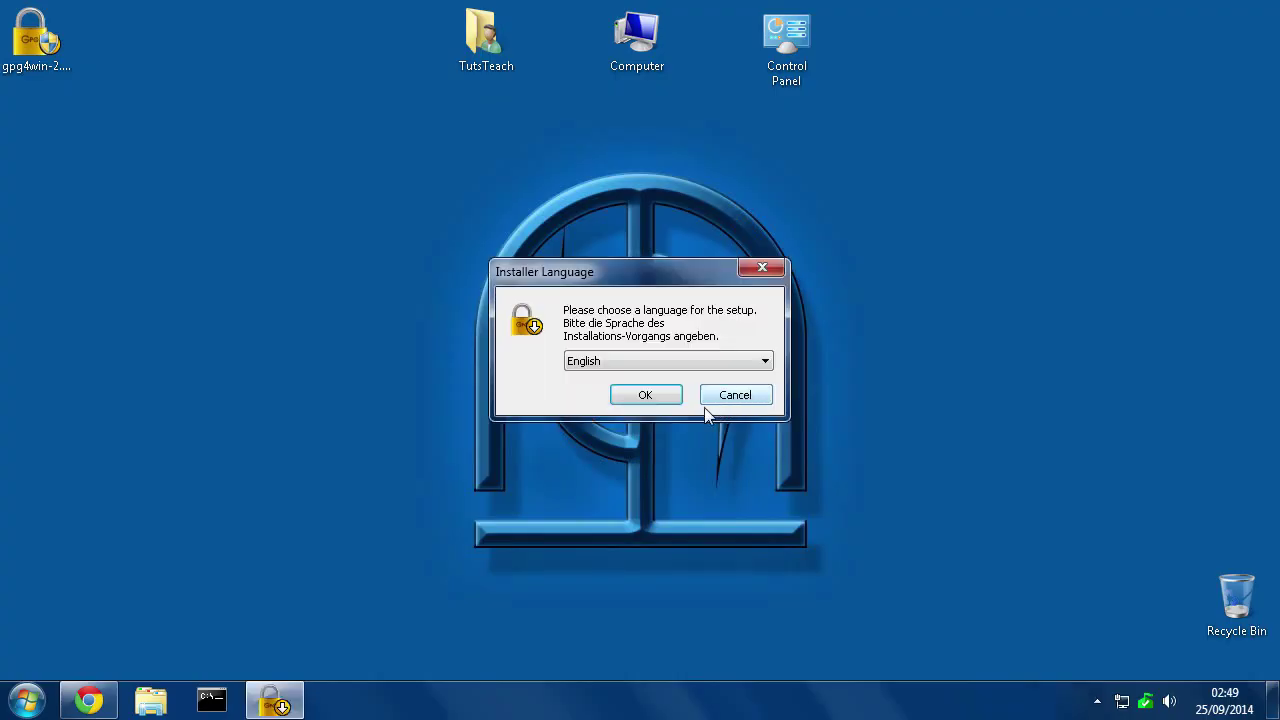
{"action": "left_click", "coordinate": [658, 400]}
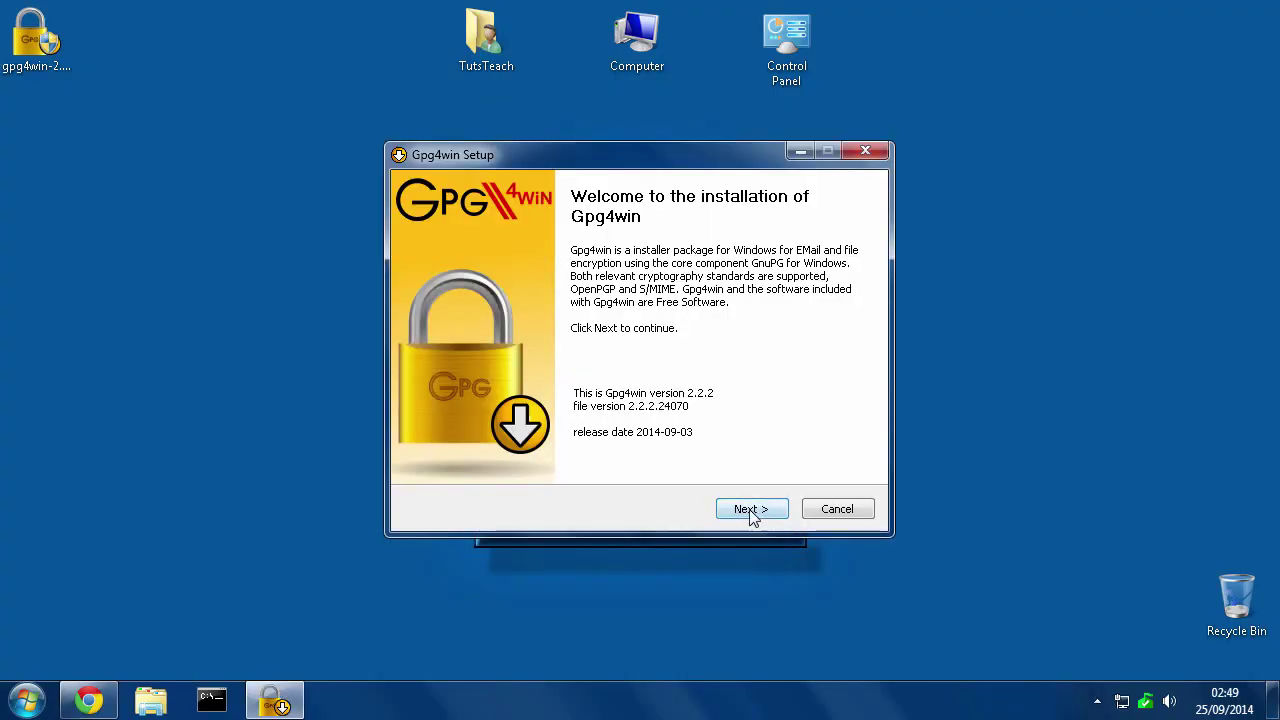
{"action": "left_click", "coordinate": [750, 510]}
{"action": "left_click", "coordinate": [749, 509]}
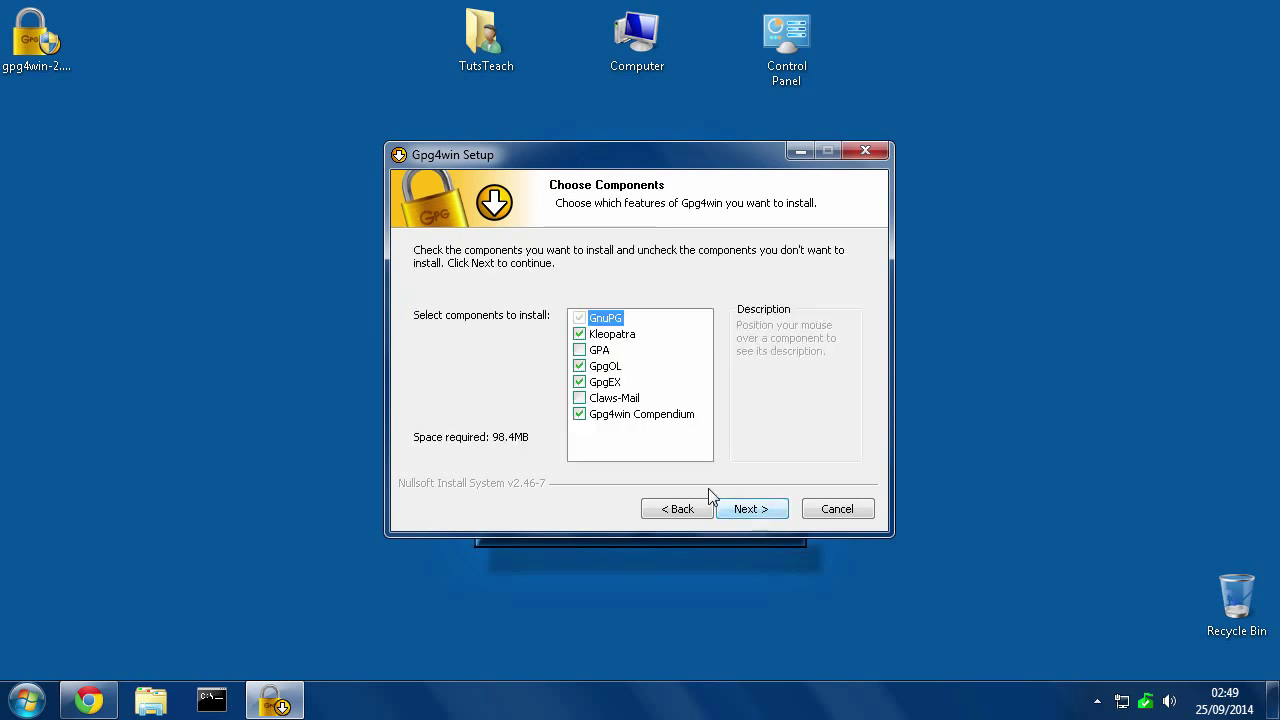
Include GPA, exclude GpgOL, add desktop shortcuts, and install to the default folder
{"action": "left_click", "coordinate": [579, 351]}
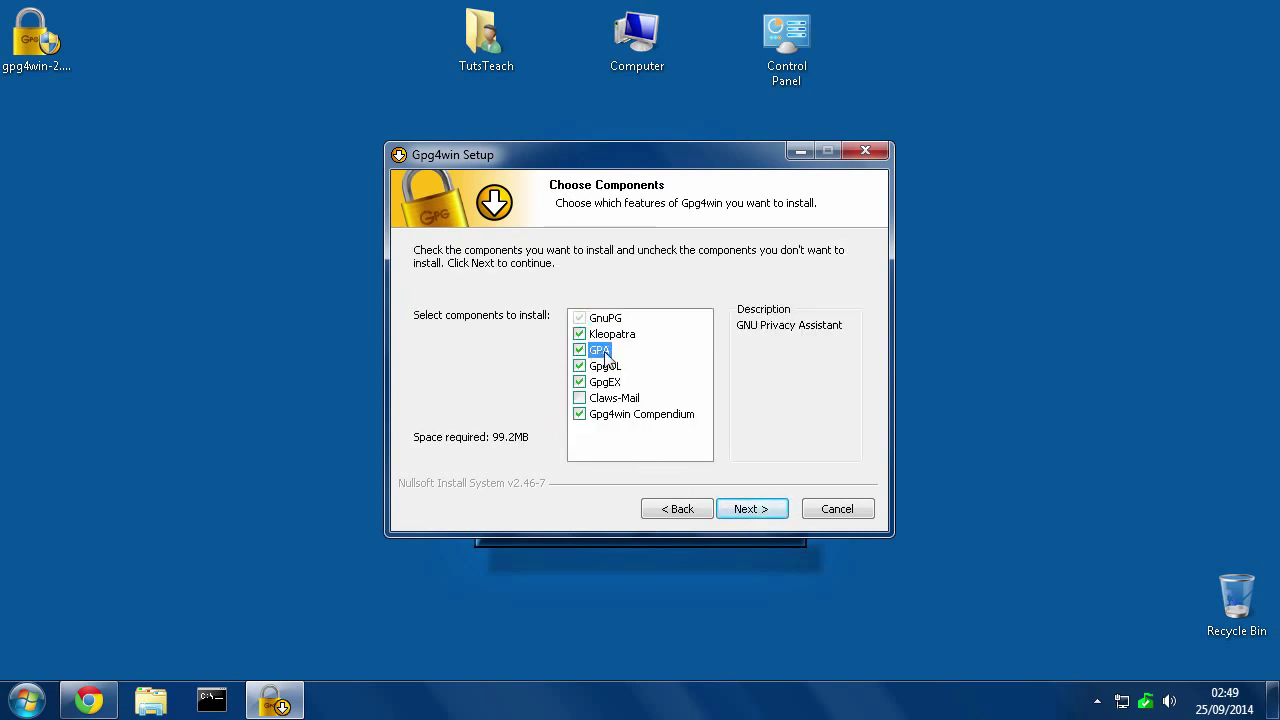
{"action": "left_click", "coordinate": [579, 367]}
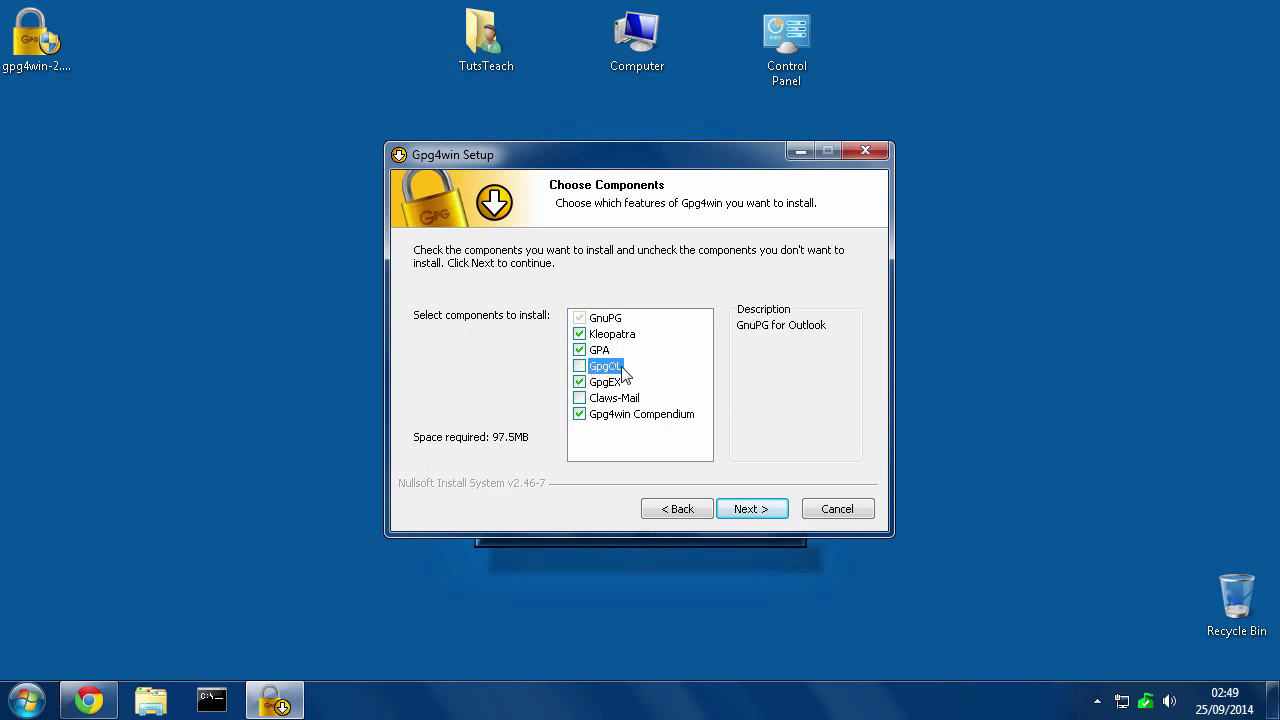
{"action": "left_click", "coordinate": [621, 370]}
{"action": "left_click", "coordinate": [622, 371]}
{"action": "left_click", "coordinate": [748, 509]}
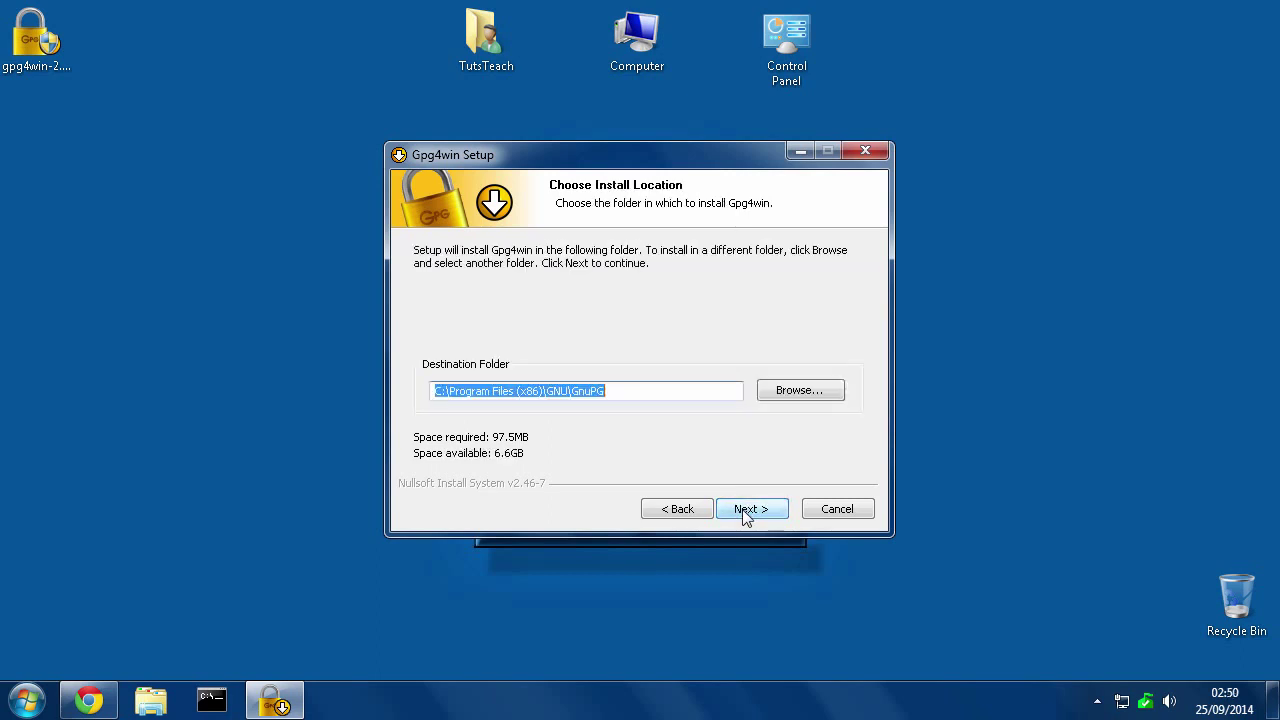
{"action": "left_click", "coordinate": [746, 511]}
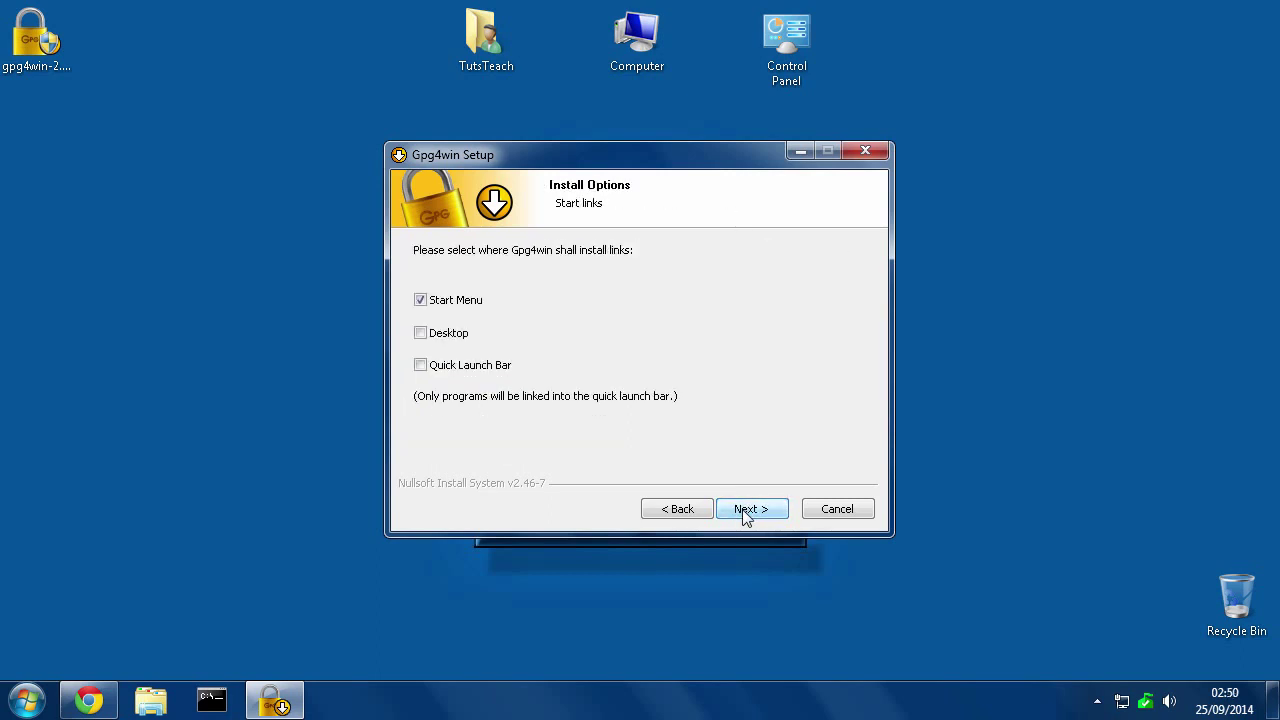
{"action": "left_click", "coordinate": [430, 336]}
{"action": "left_click", "coordinate": [756, 516]}
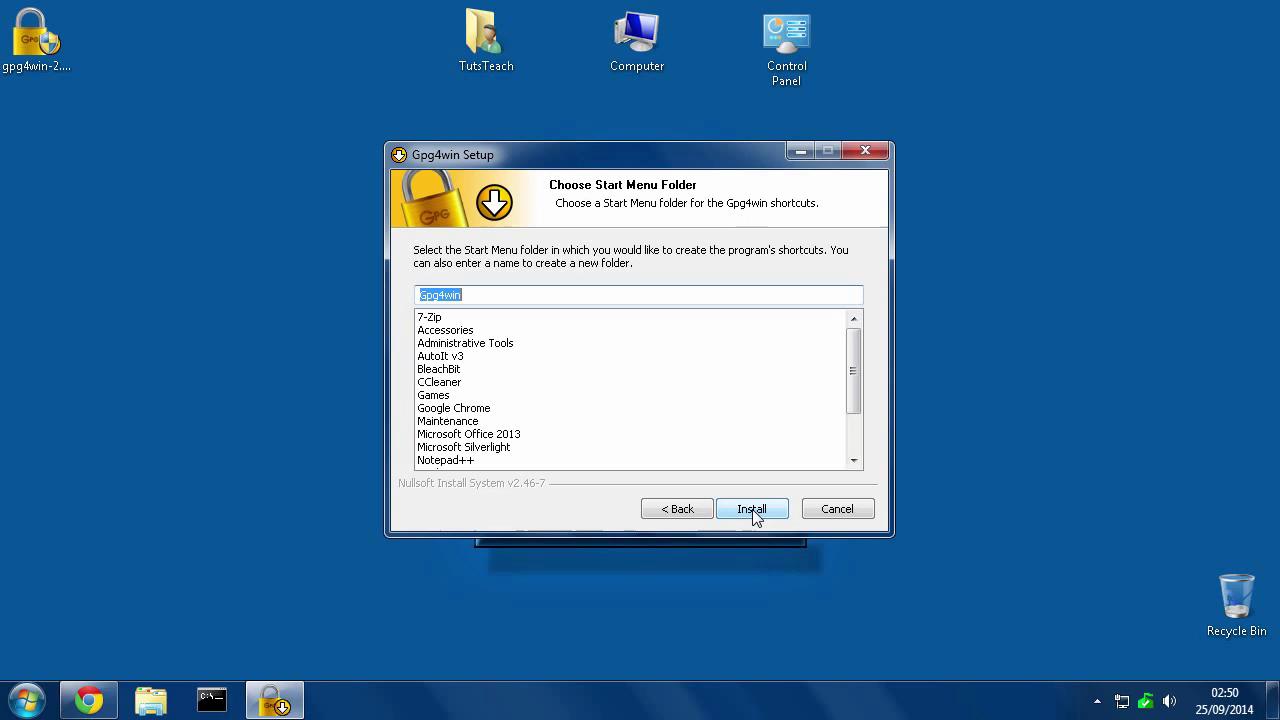
{"action": "left_click", "coordinate": [752, 512]}
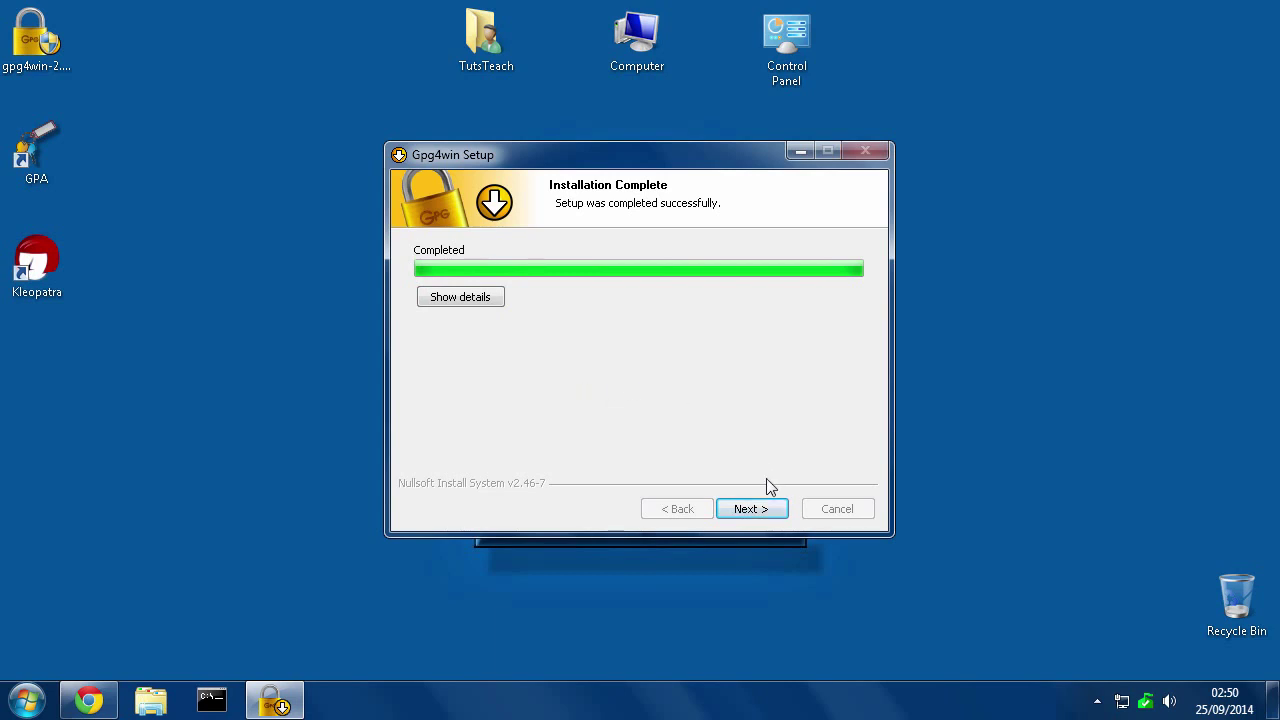
Finish Gpg4win Setup with the Show the README file option unticked
{"action": "left_click", "coordinate": [756, 514]}
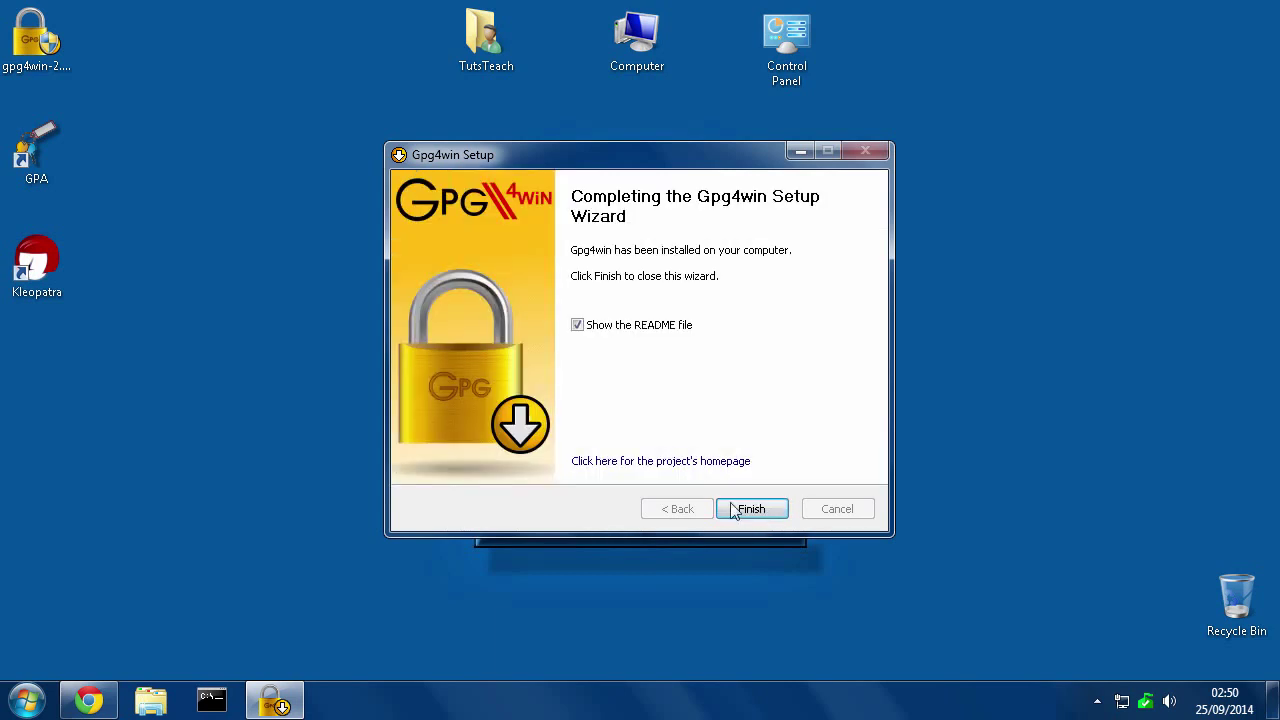
{"action": "left_click", "coordinate": [577, 327]}
{"action": "left_click", "coordinate": [751, 511]}
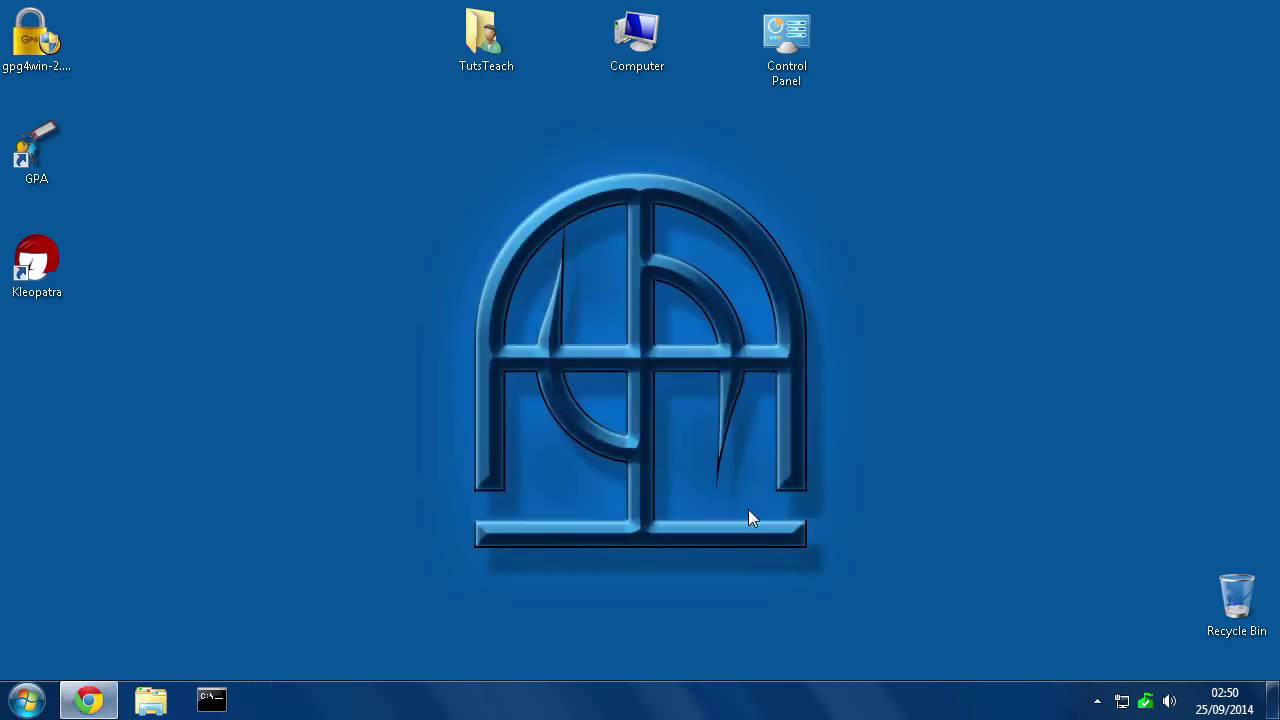
Launch GNU Privacy Assistant from its desktop shortcut, postponing private key generation
{"action": "left_click", "coordinate": [38, 258]}
{"action": "left_click", "coordinate": [36, 150]}
{"action": "left_click", "coordinate": [38, 258]}
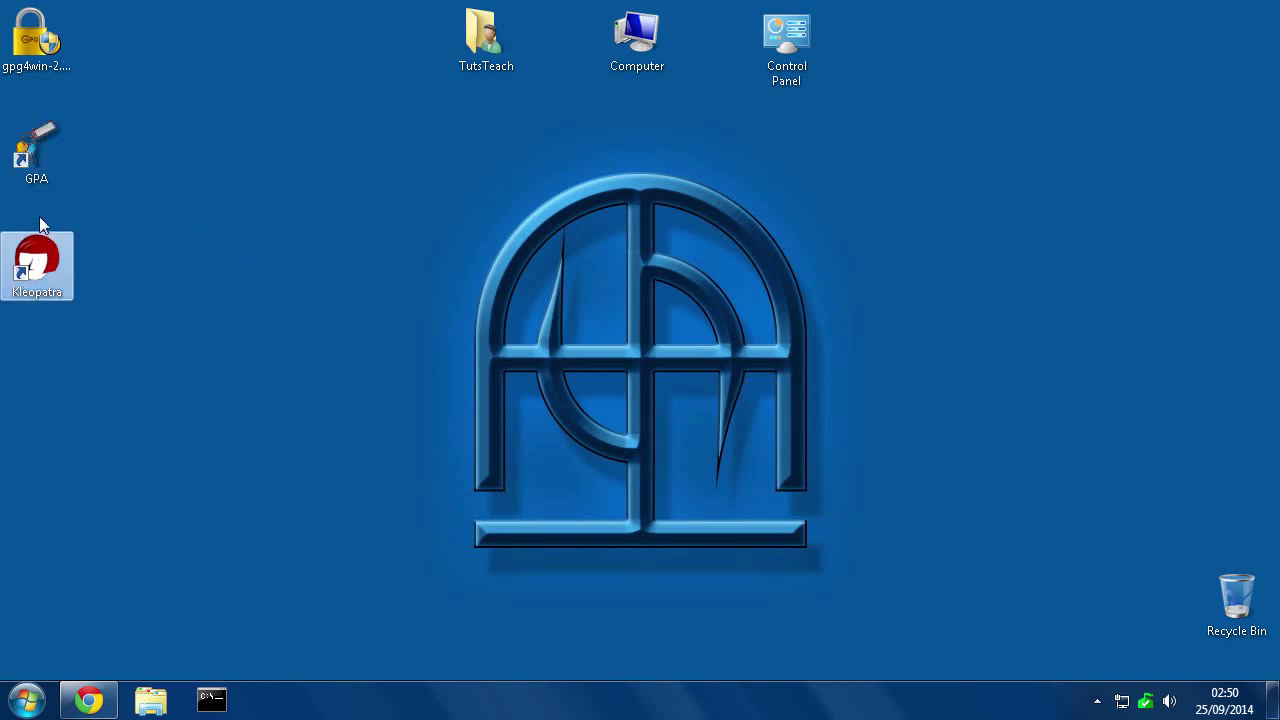
{"action": "left_click", "coordinate": [42, 150]}
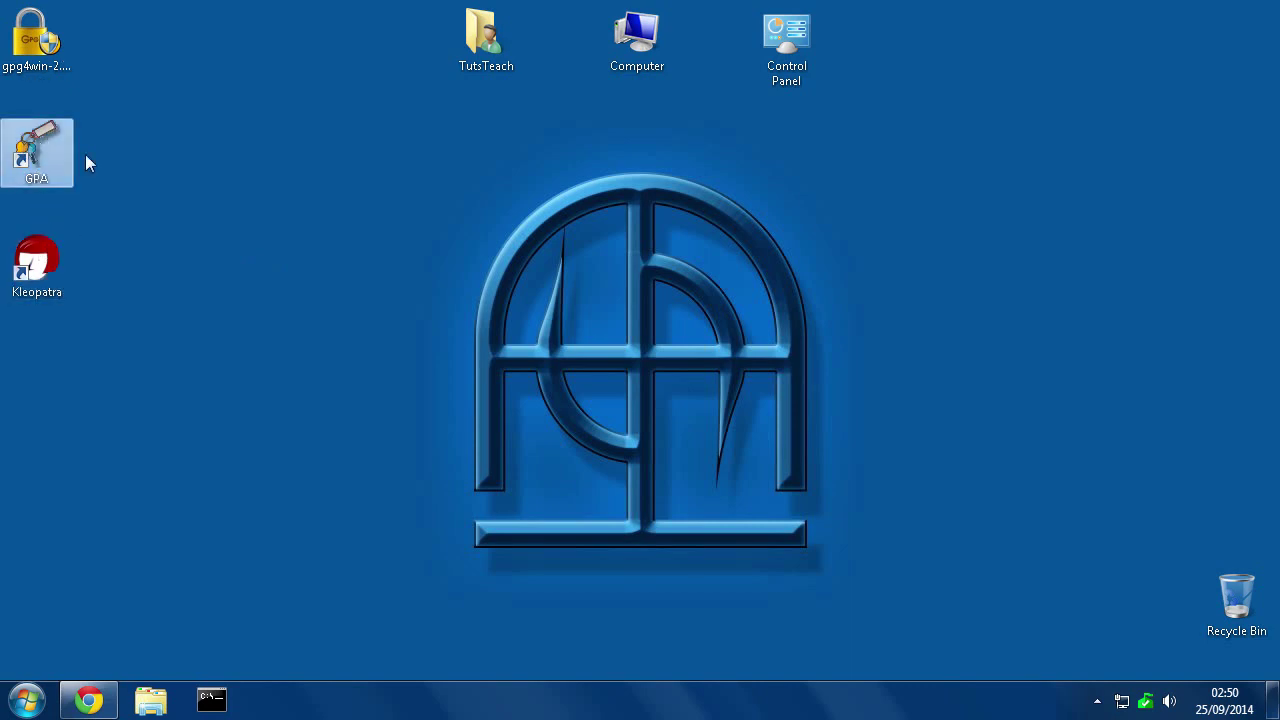
{"action": "double_click", "coordinate": [34, 150]}
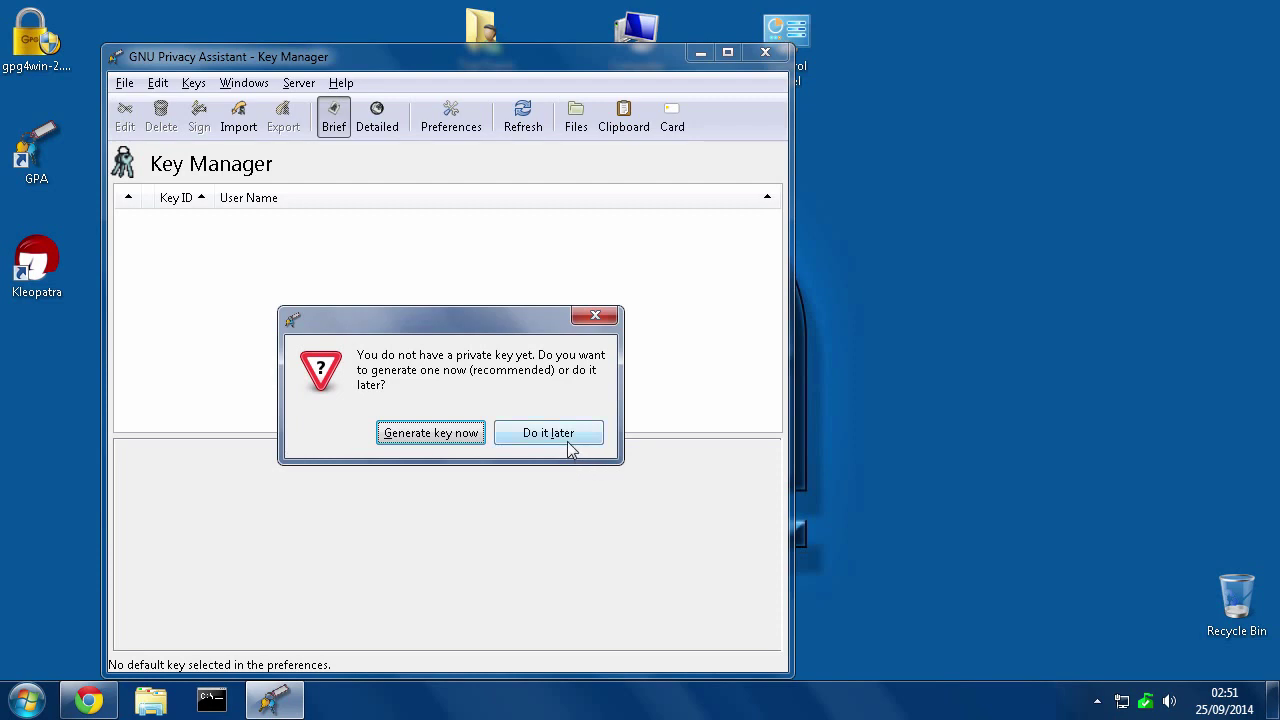
{"action": "left_click", "coordinate": [541, 443]}
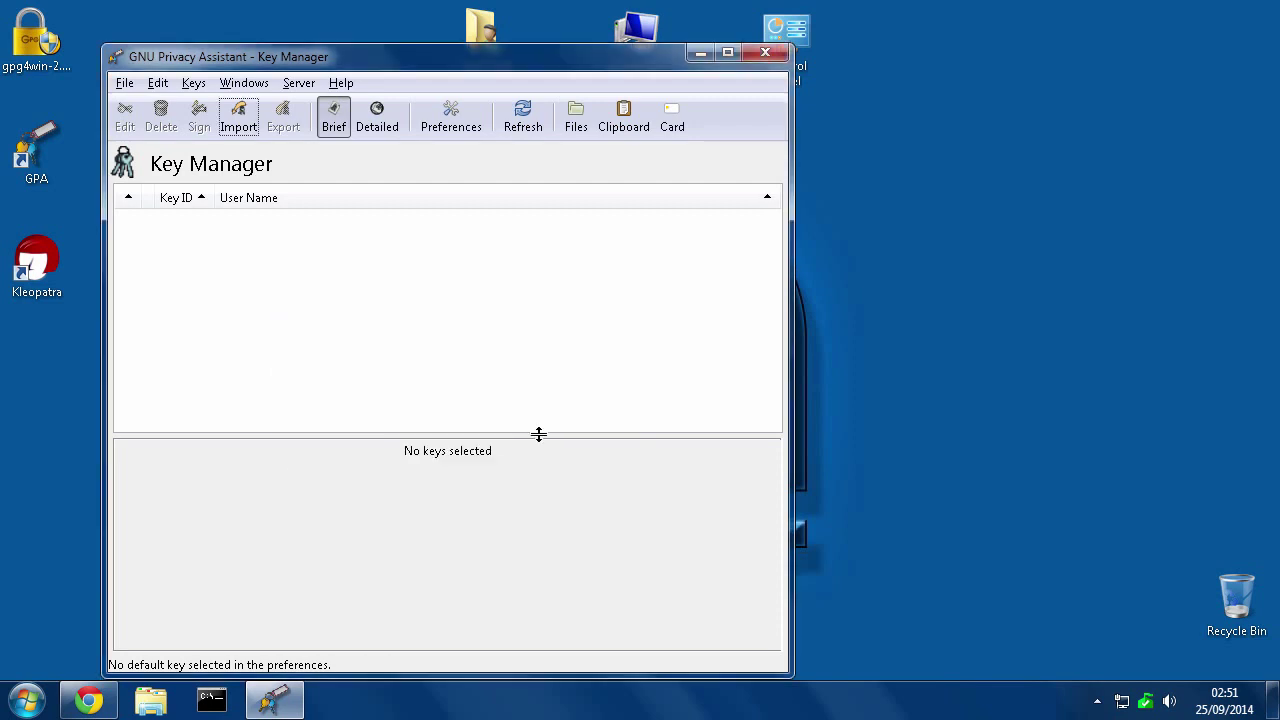
Confirm Use advanced mode is enabled in GPA Preferences
{"action": "left_click", "coordinate": [157, 85]}
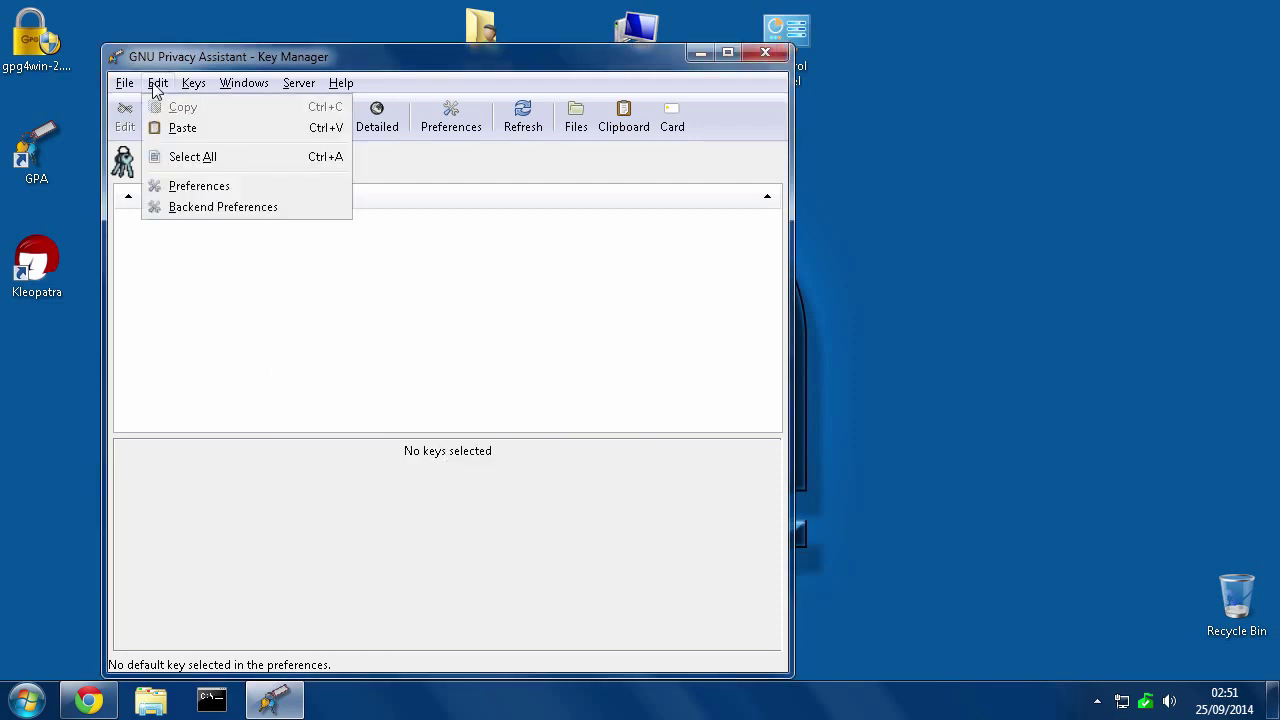
{"action": "left_click", "coordinate": [181, 188]}
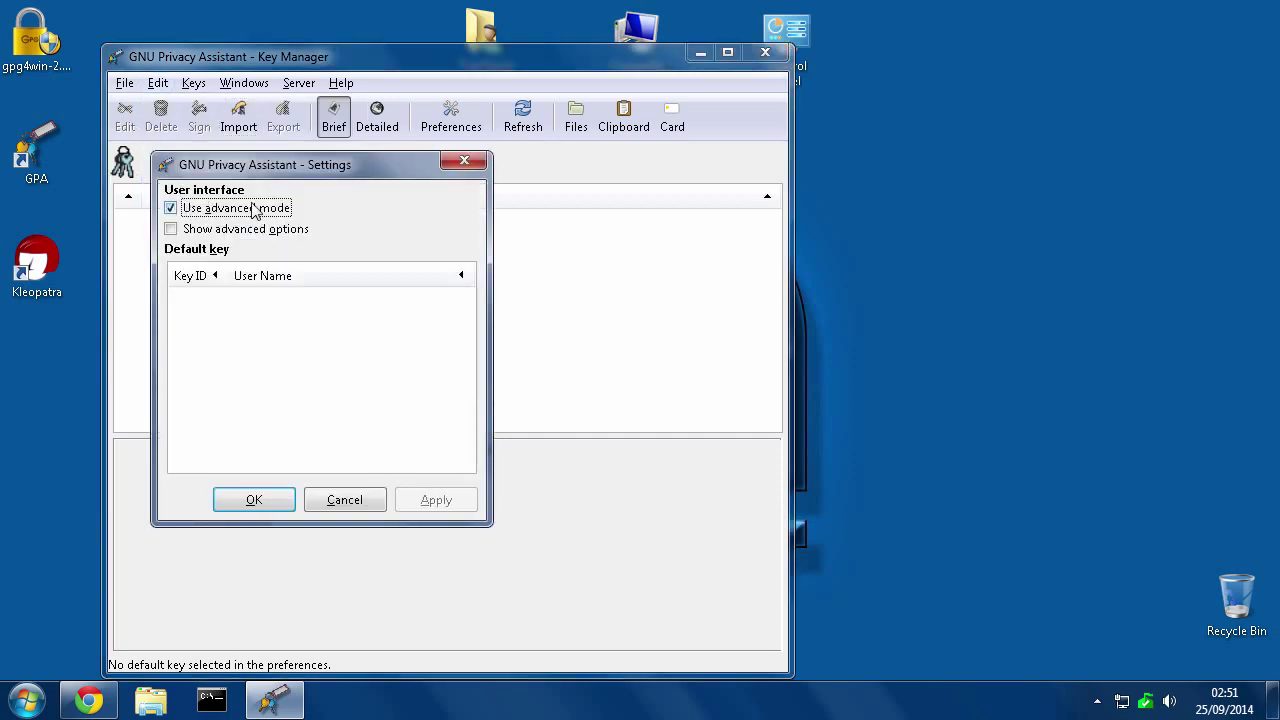
{"action": "left_click", "coordinate": [254, 502]}
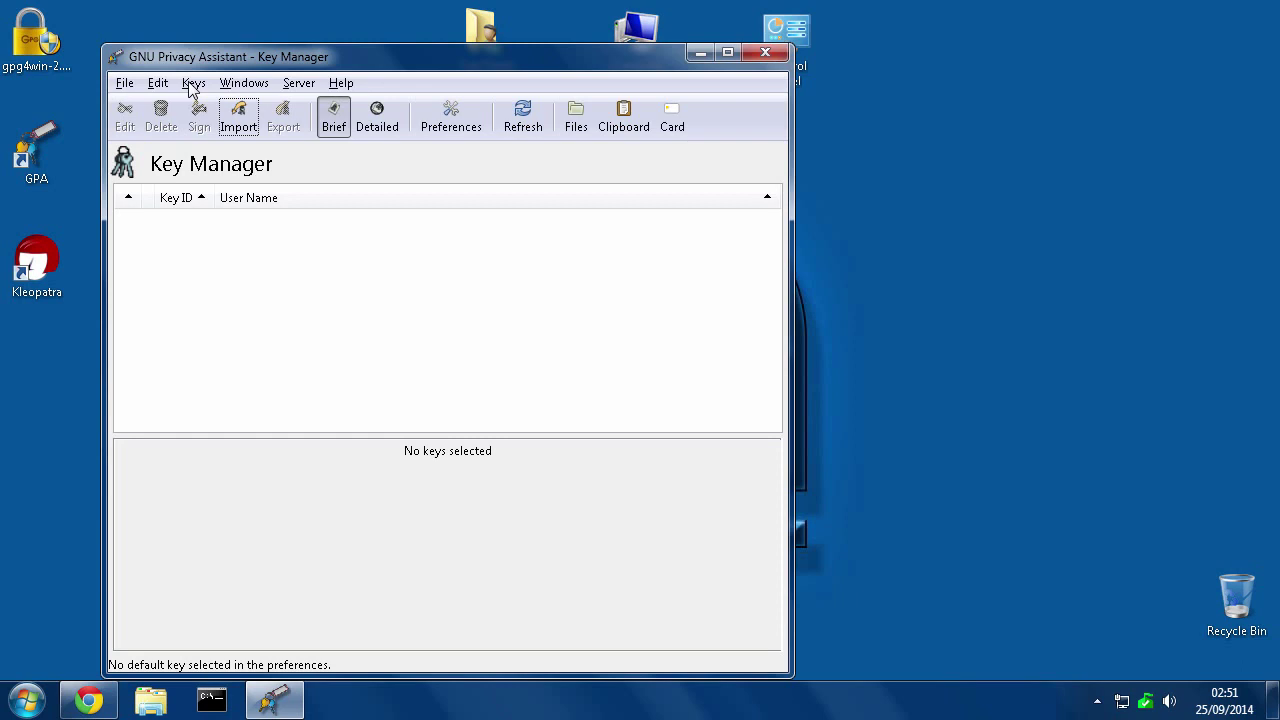
Generate a new DSA 3072-bit key pair, filling in the owner's name and e-mail address
{"action": "left_click", "coordinate": [193, 85]}
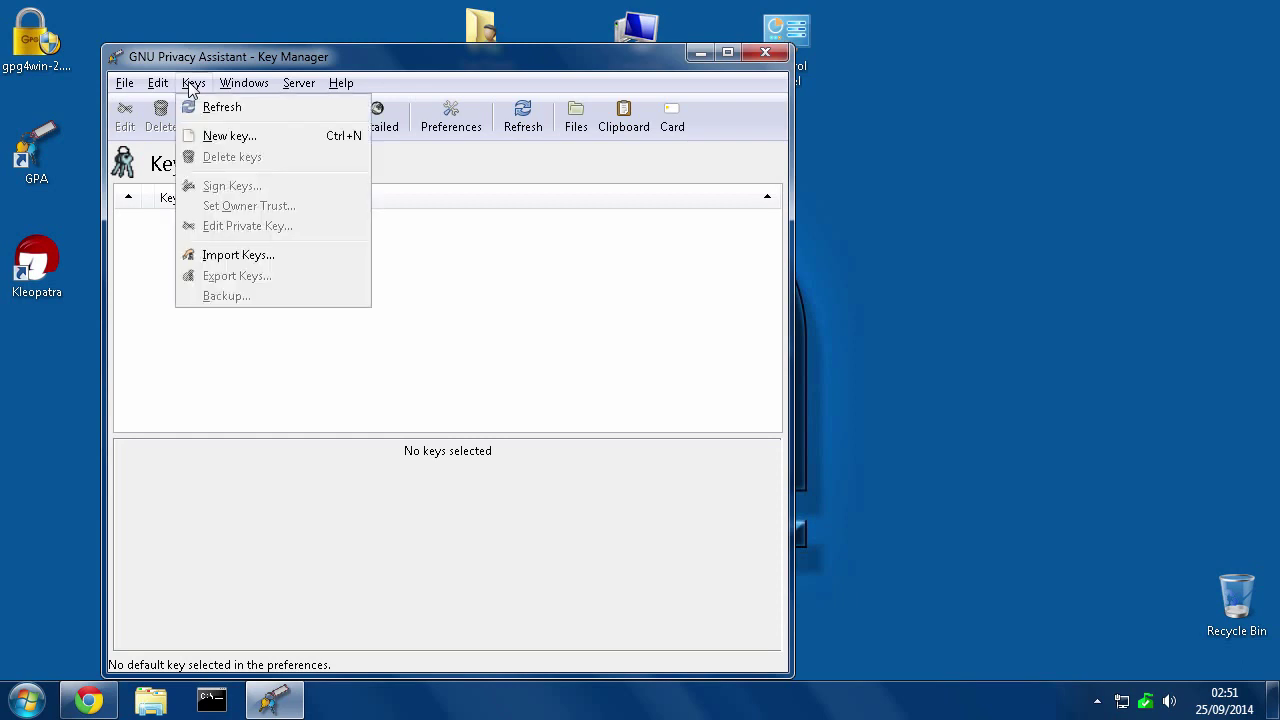
{"action": "left_click", "coordinate": [208, 136]}
{"action": "left_click", "coordinate": [462, 308]}
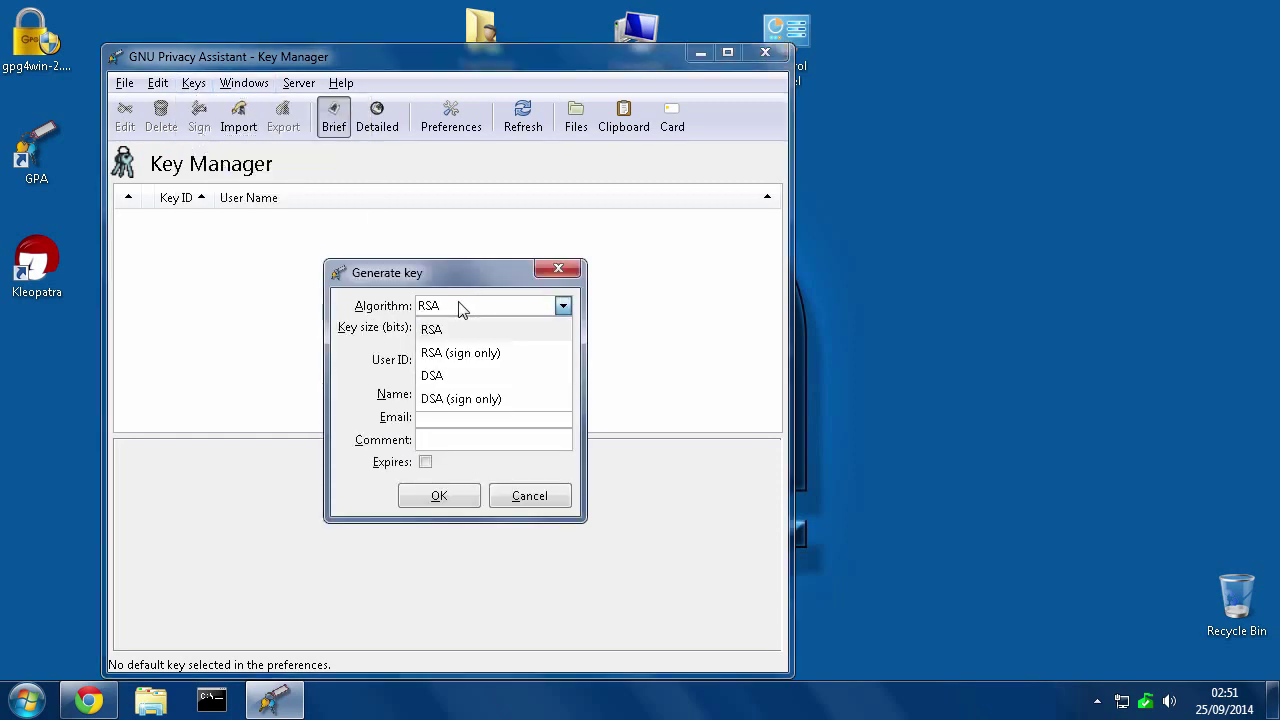
{"action": "left_click", "coordinate": [436, 376]}
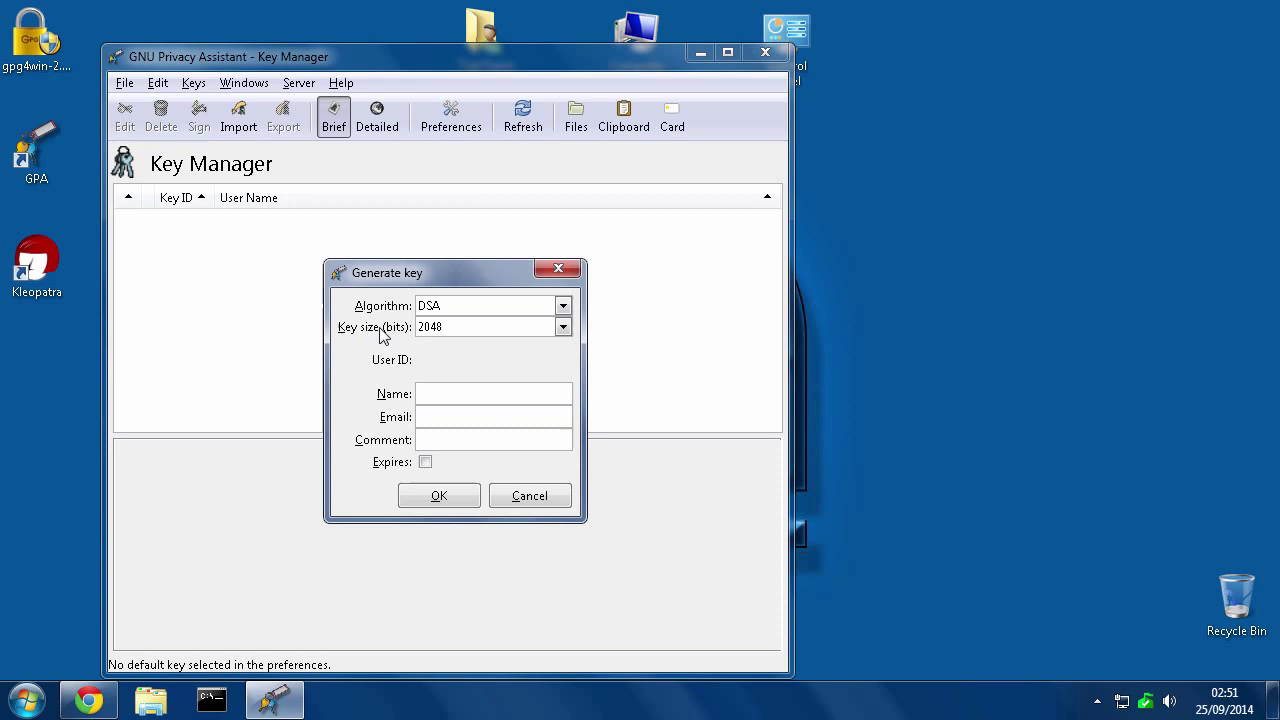
{"action": "left_click", "coordinate": [563, 328]}
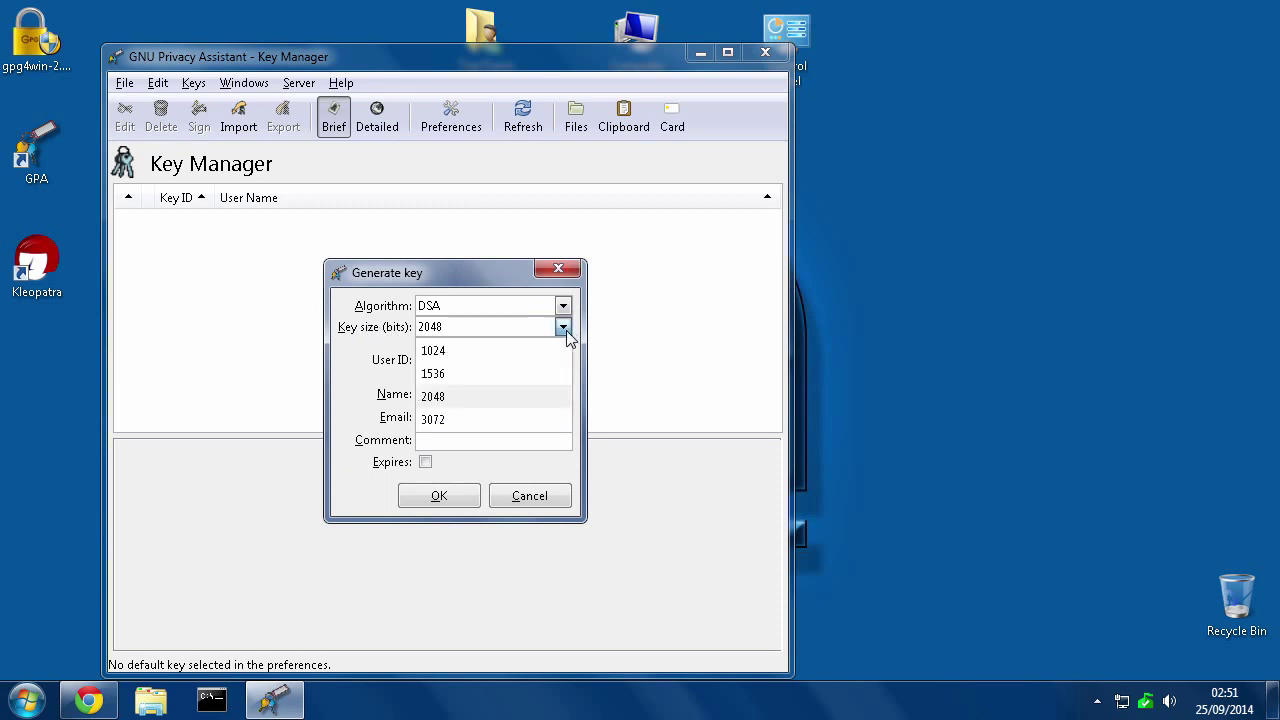
{"action": "left_click", "coordinate": [440, 420]}
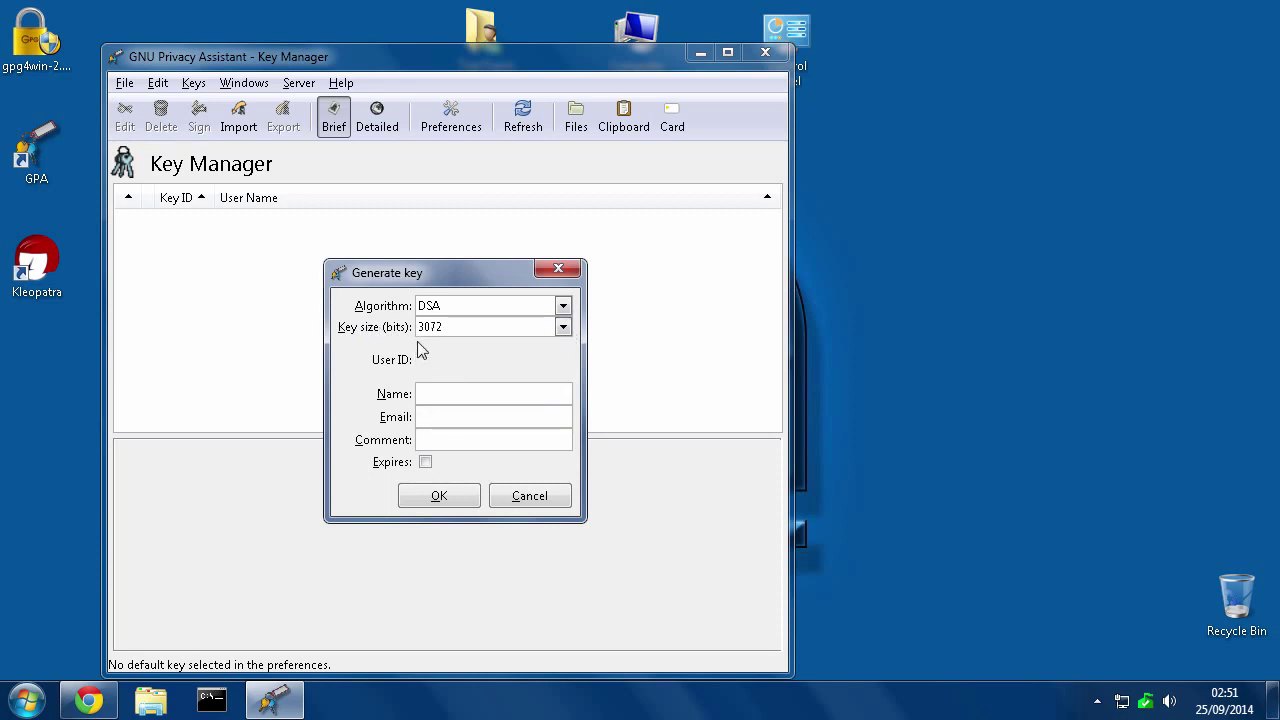
{"action": "left_click", "coordinate": [430, 392]}
{"action": "type", "text": "Alice Lastname"}
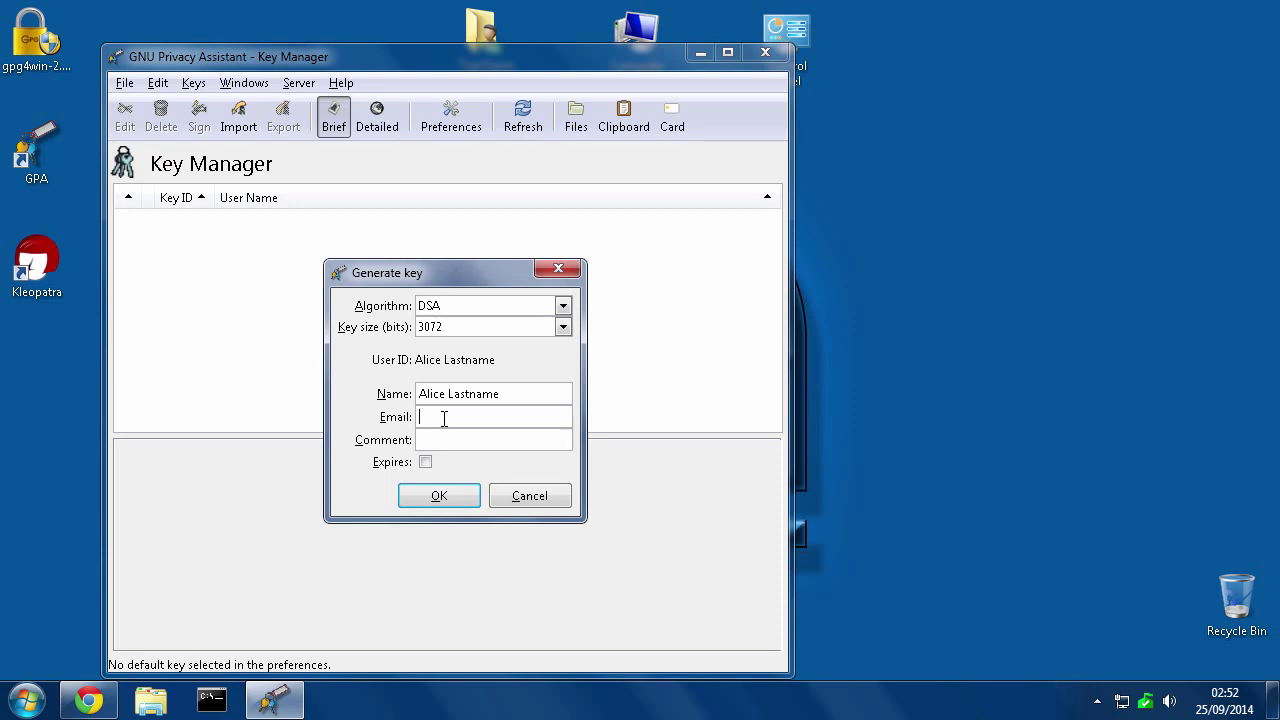
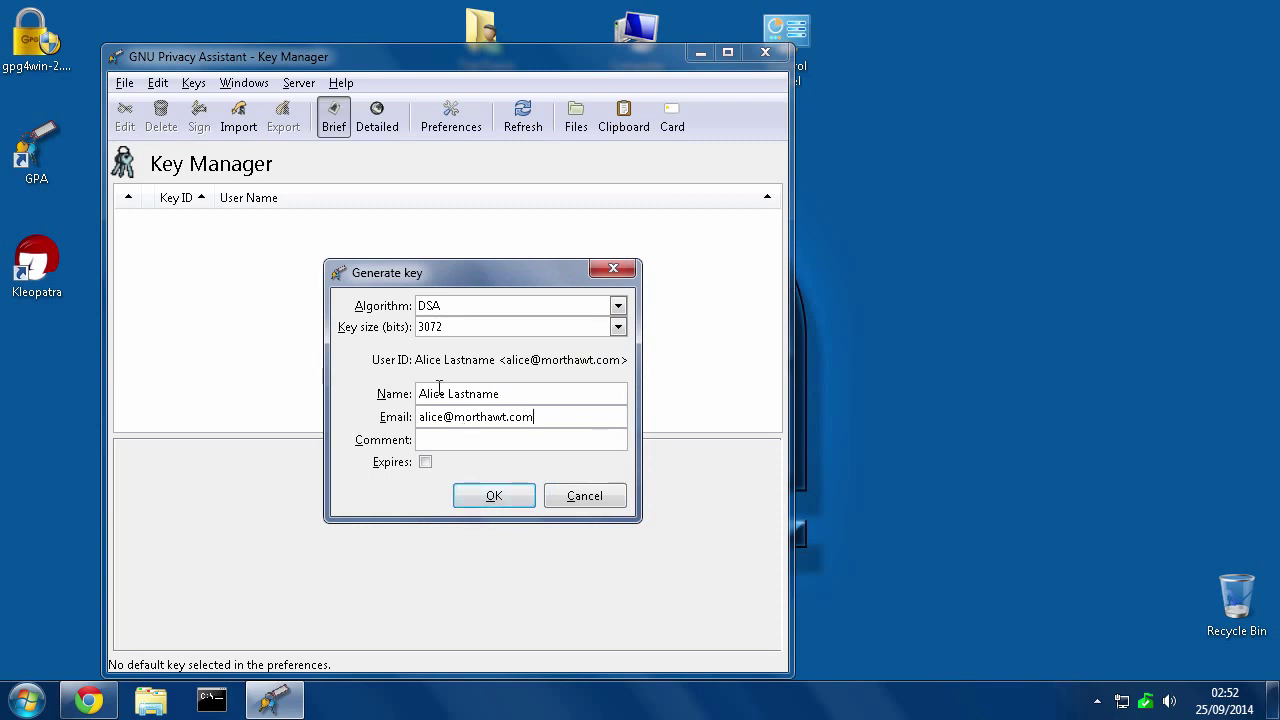
{"action": "left_click", "coordinate": [495, 500]}
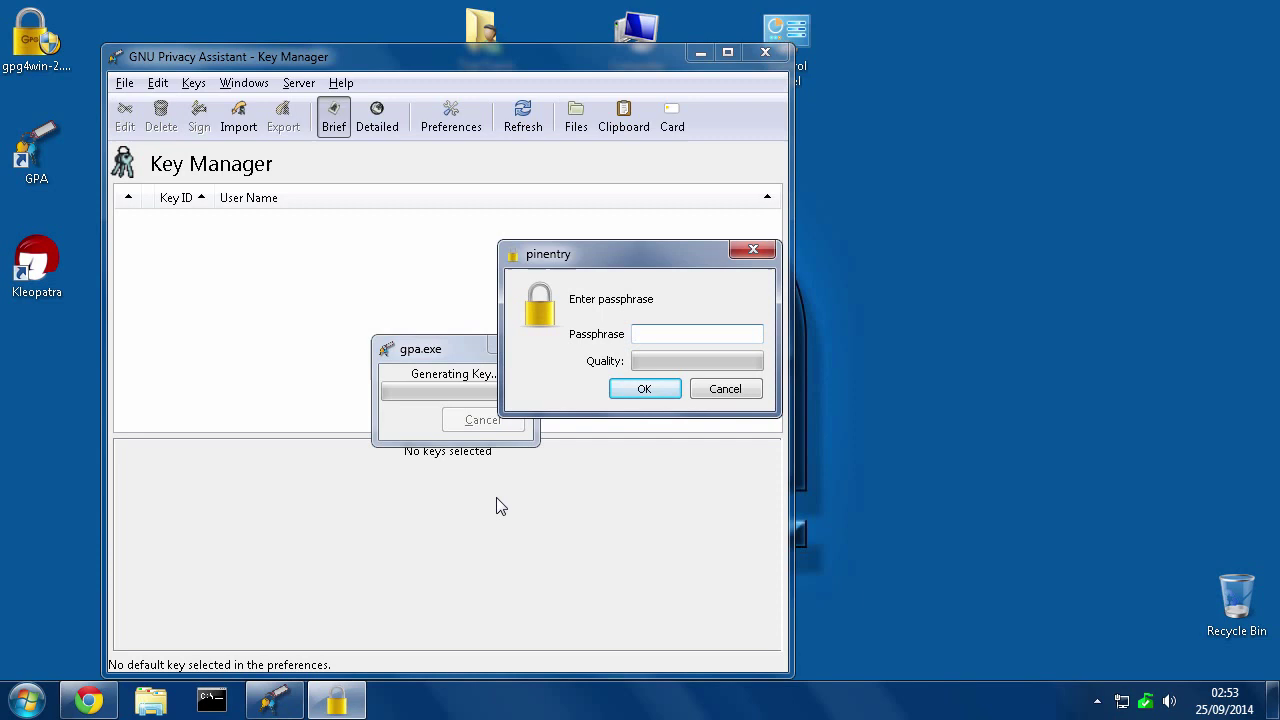
Enter a passphrase for the new key and confirm it by re-entering it
{"action": "type", "text": "•••••••••"}
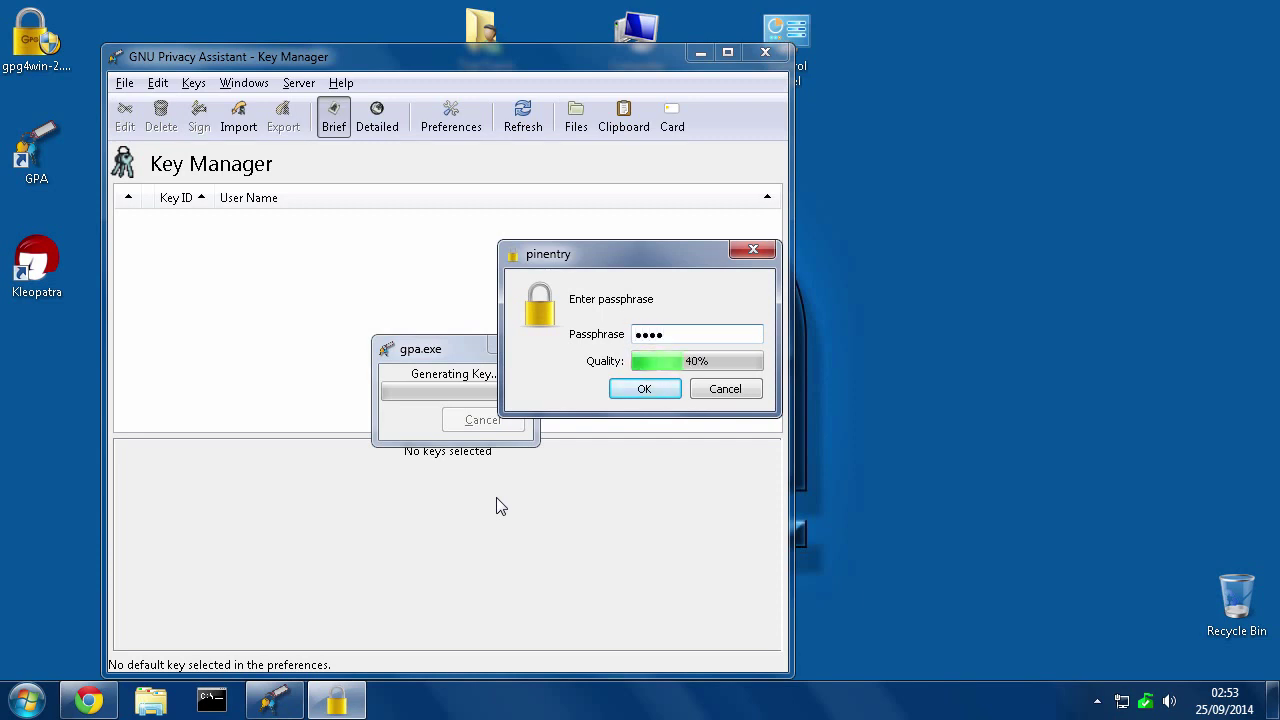
{"action": "key", "text": "BackSpace"}
{"action": "key", "text": "BackSpace"}
{"action": "key", "text": "BackSpace"}
{"action": "key", "text": "BackSpace"}
{"action": "key", "text": "BackSpace"}
{"action": "key", "text": "BackSpace"}
{"action": "key", "text": "BackSpace"}
{"action": "key", "text": "BackSpace"}
{"action": "key", "text": "BackSpace"}
{"action": "type", "text": "••••••••••"}
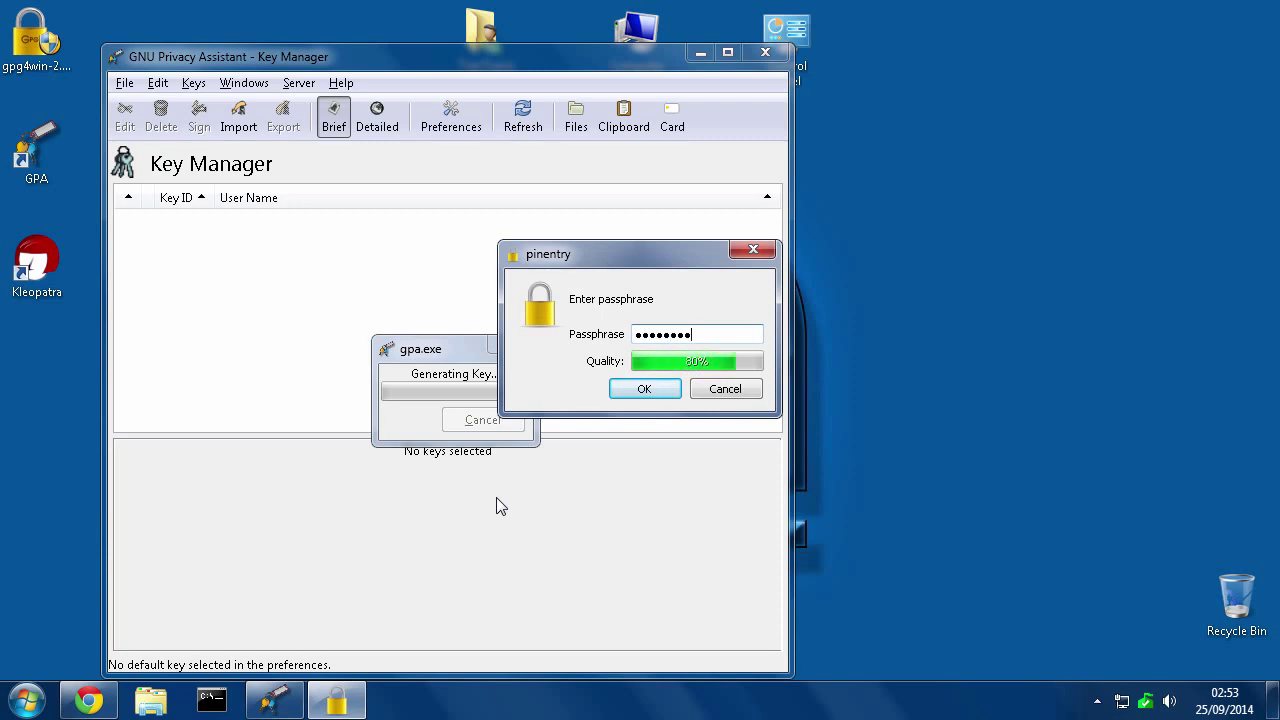
{"action": "left_click", "coordinate": [642, 390]}
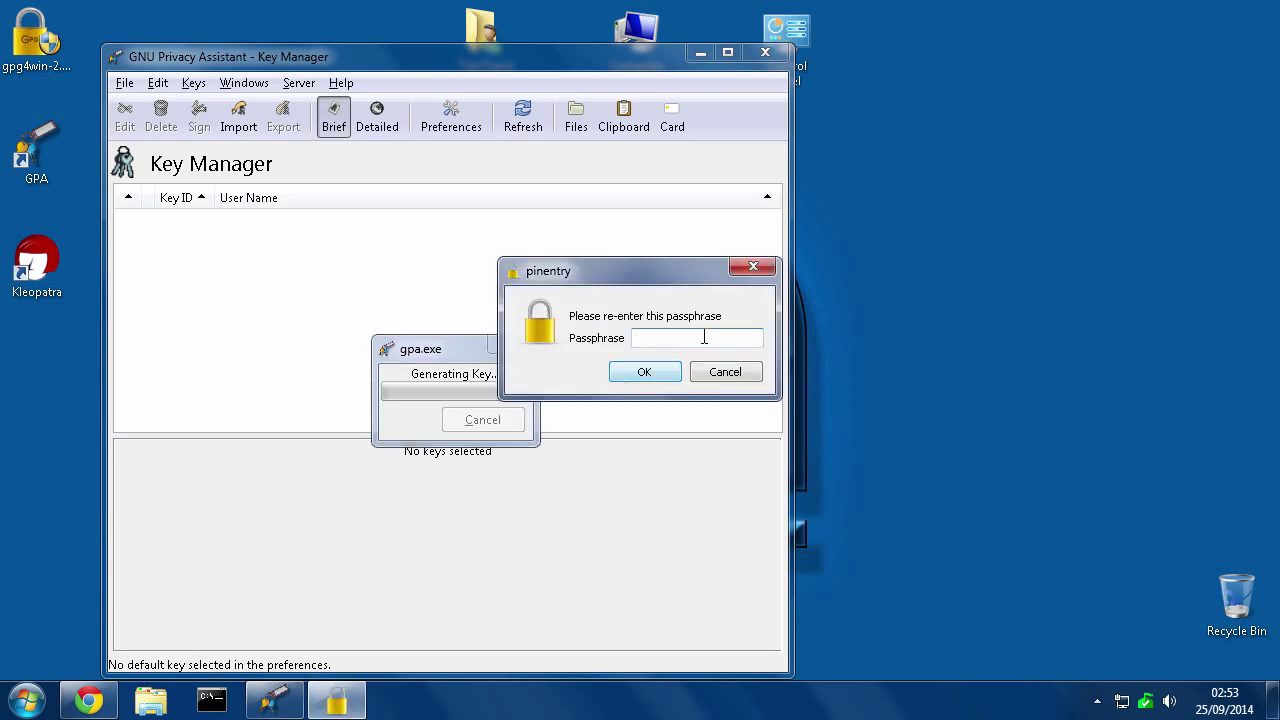
{"action": "type", "text": "••••••••••"}
{"action": "left_click", "coordinate": [656, 373]}
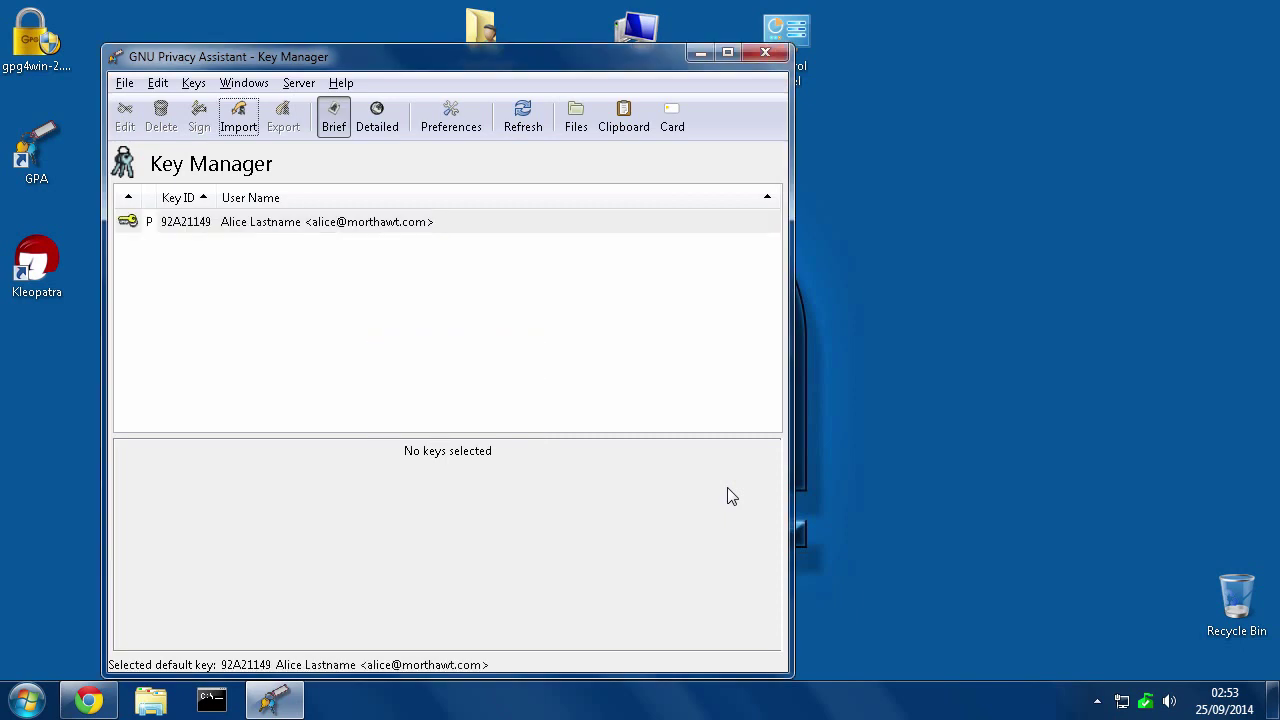
Select the new key 92A21149 to show its details: DSA 3072, ultimate trust, no expiry
{"action": "left_click", "coordinate": [270, 233]}
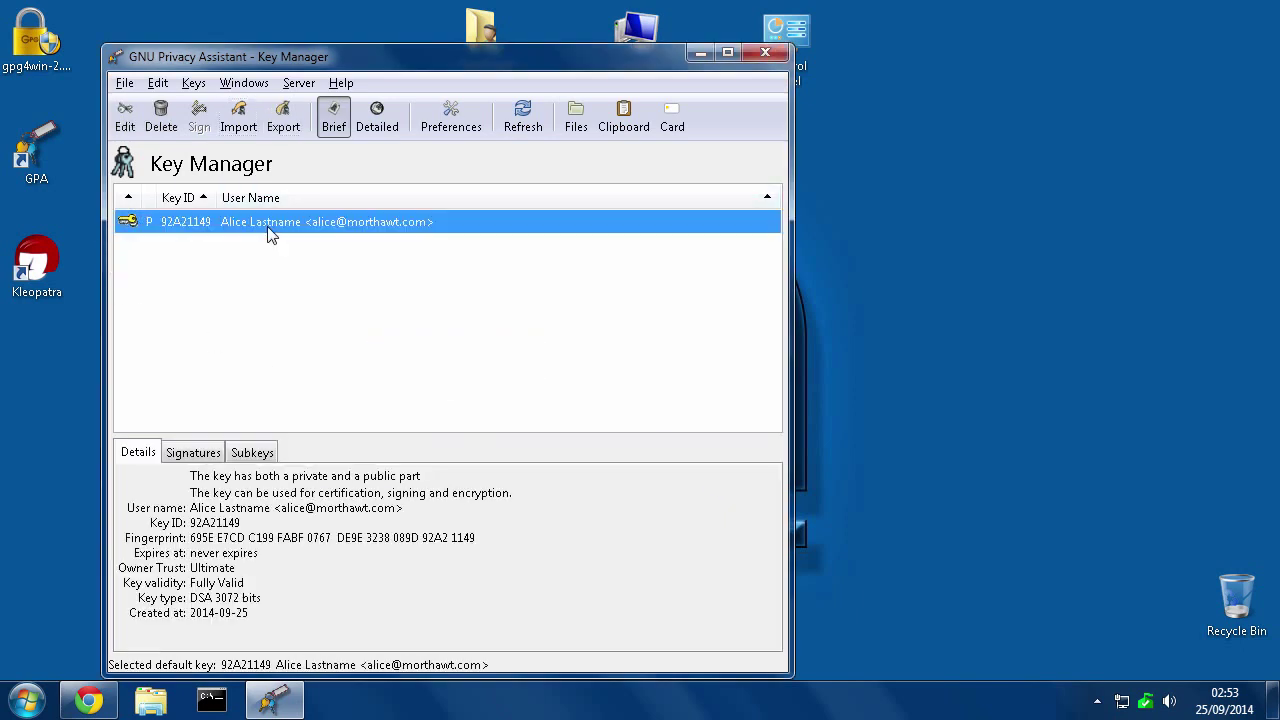
Back up the secret key as secret-key-92A21149.asc on the Desktop
{"action": "right_click", "coordinate": [205, 223]}
{"action": "left_click", "coordinate": [150, 227]}
{"action": "right_click", "coordinate": [205, 225]}
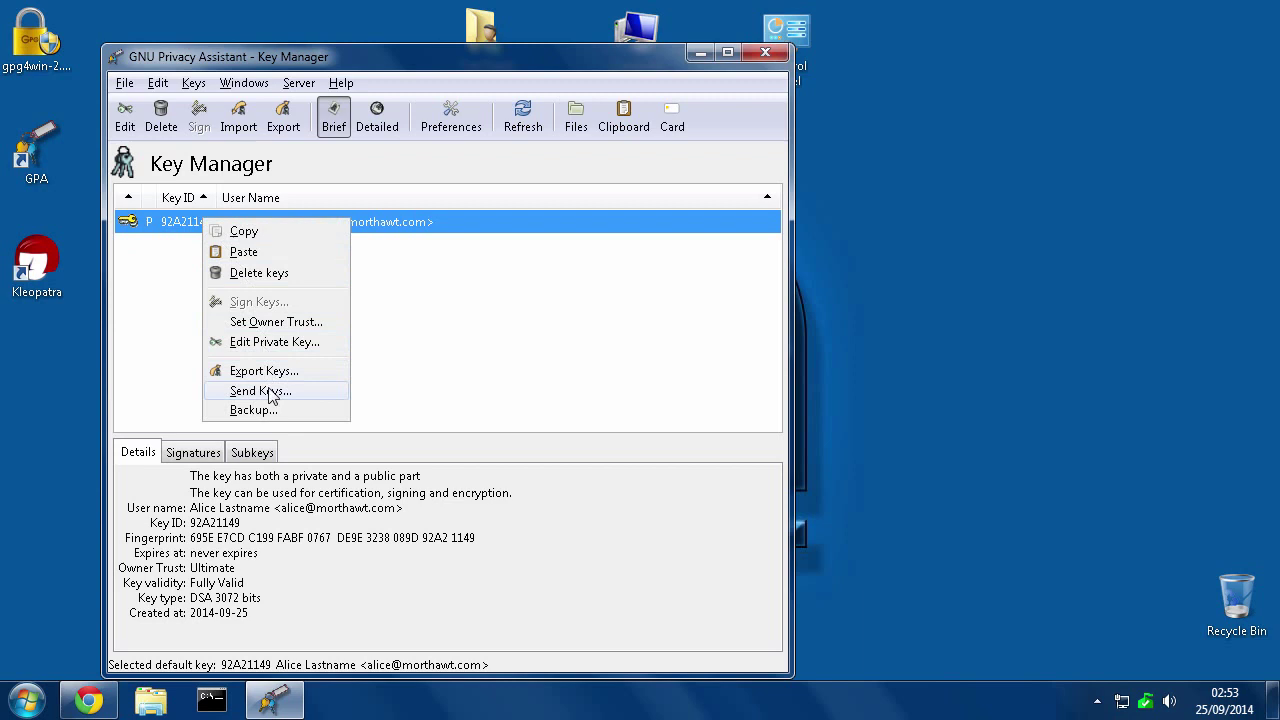
{"action": "left_click", "coordinate": [240, 410]}
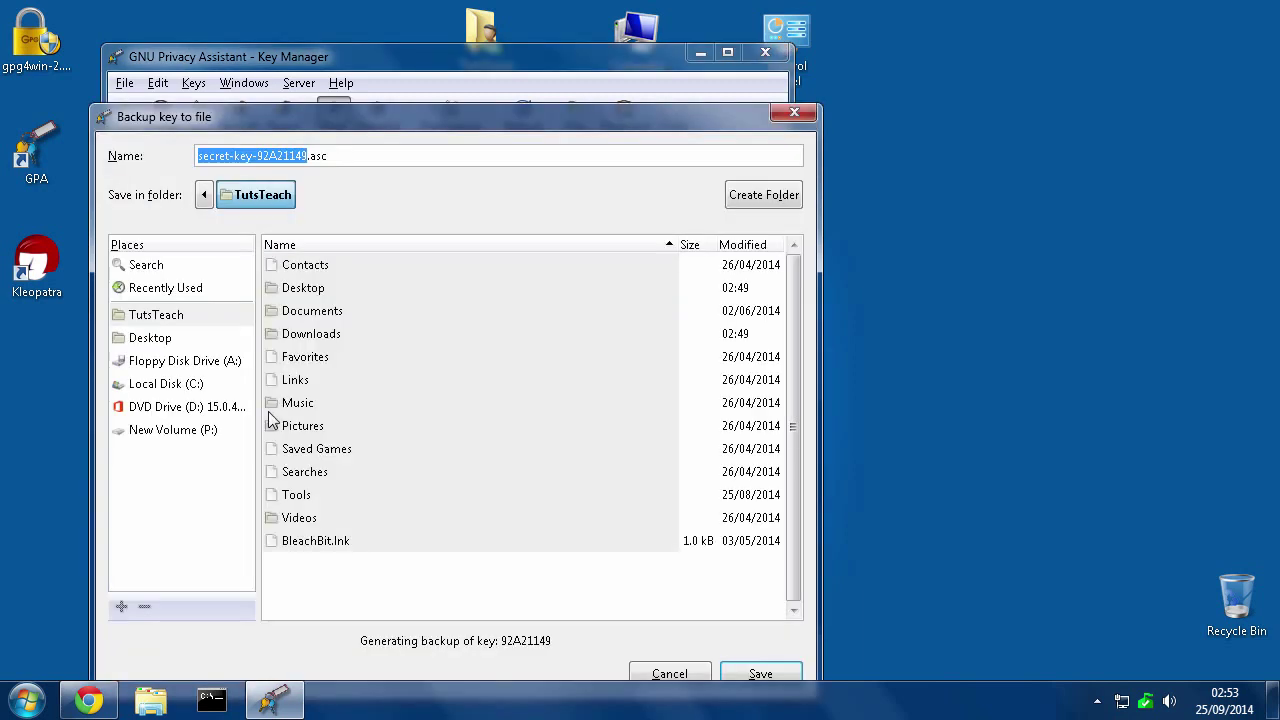
{"action": "left_click", "coordinate": [150, 344]}
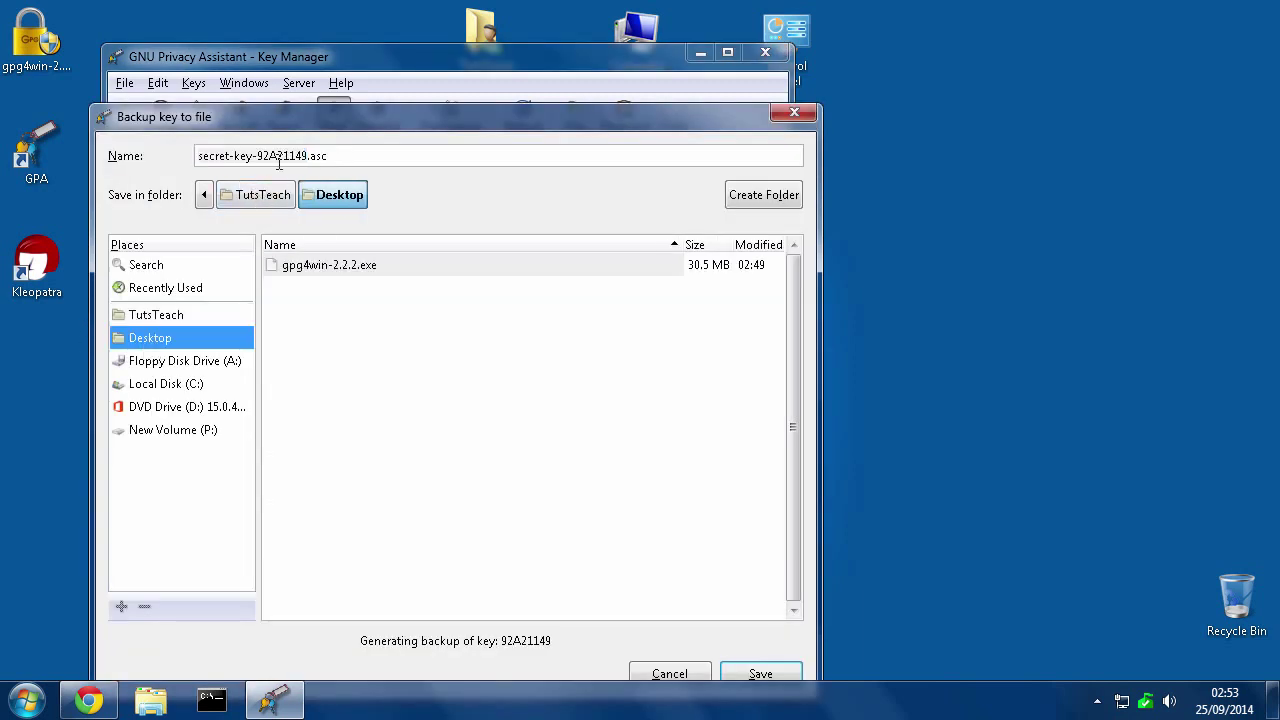
{"action": "left_click", "coordinate": [760, 675]}
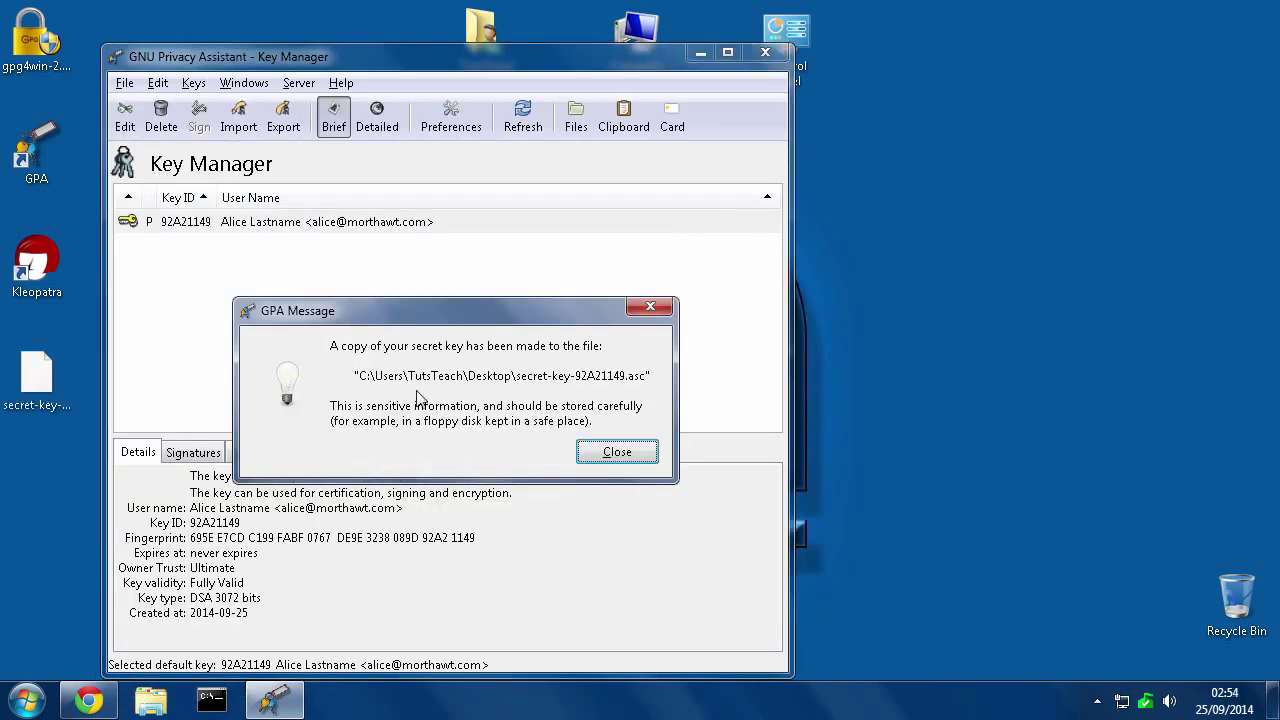
{"action": "left_click", "coordinate": [621, 452]}
Move the secret-key backup icon to the desktop's top-right and reselect the key in GPA
{"action": "left_click_drag", "start_coordinate": [40, 392], "coordinate": [1193, 59]}
{"action": "left_click", "coordinate": [1081, 85]}
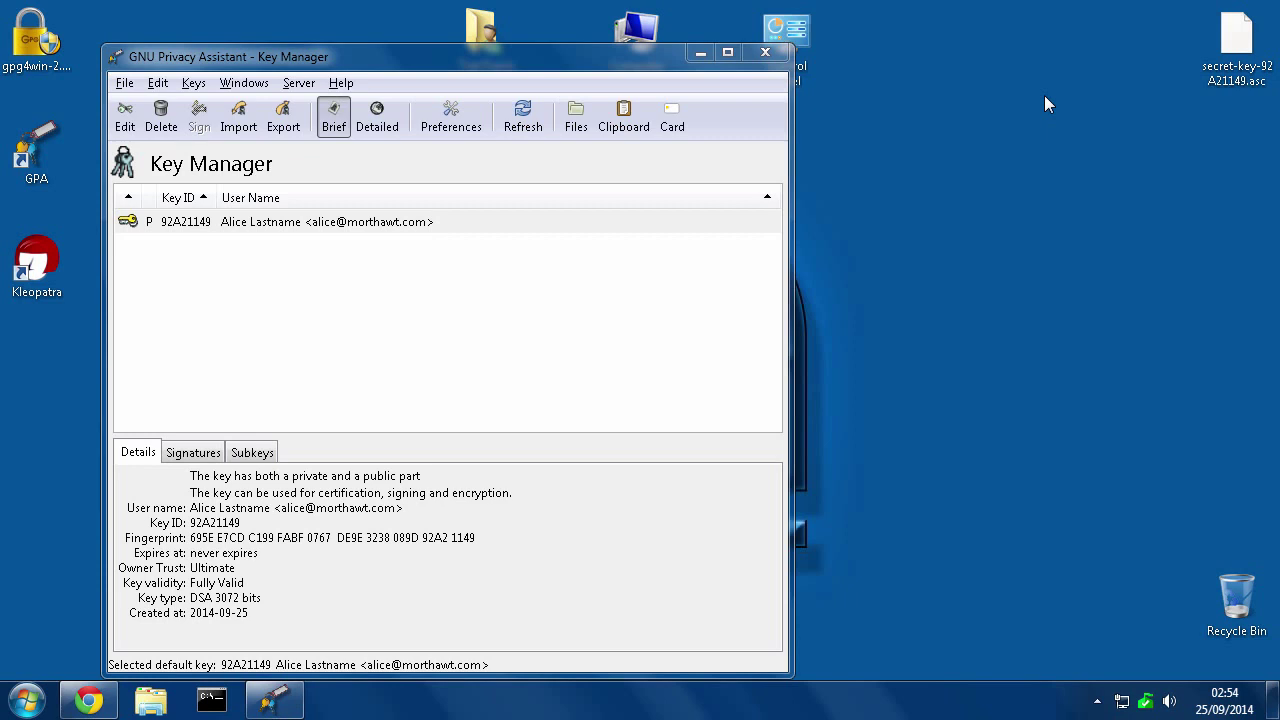
{"action": "left_click", "coordinate": [1236, 46]}
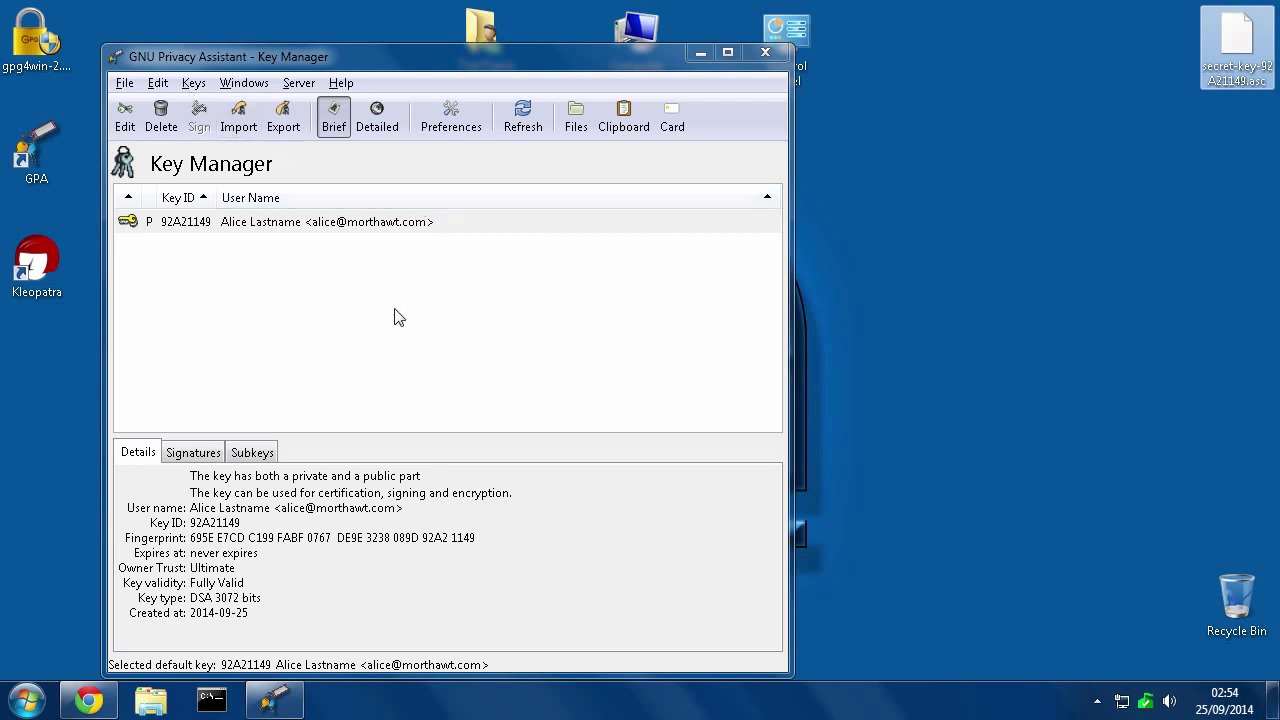
{"action": "left_click", "coordinate": [204, 222]}
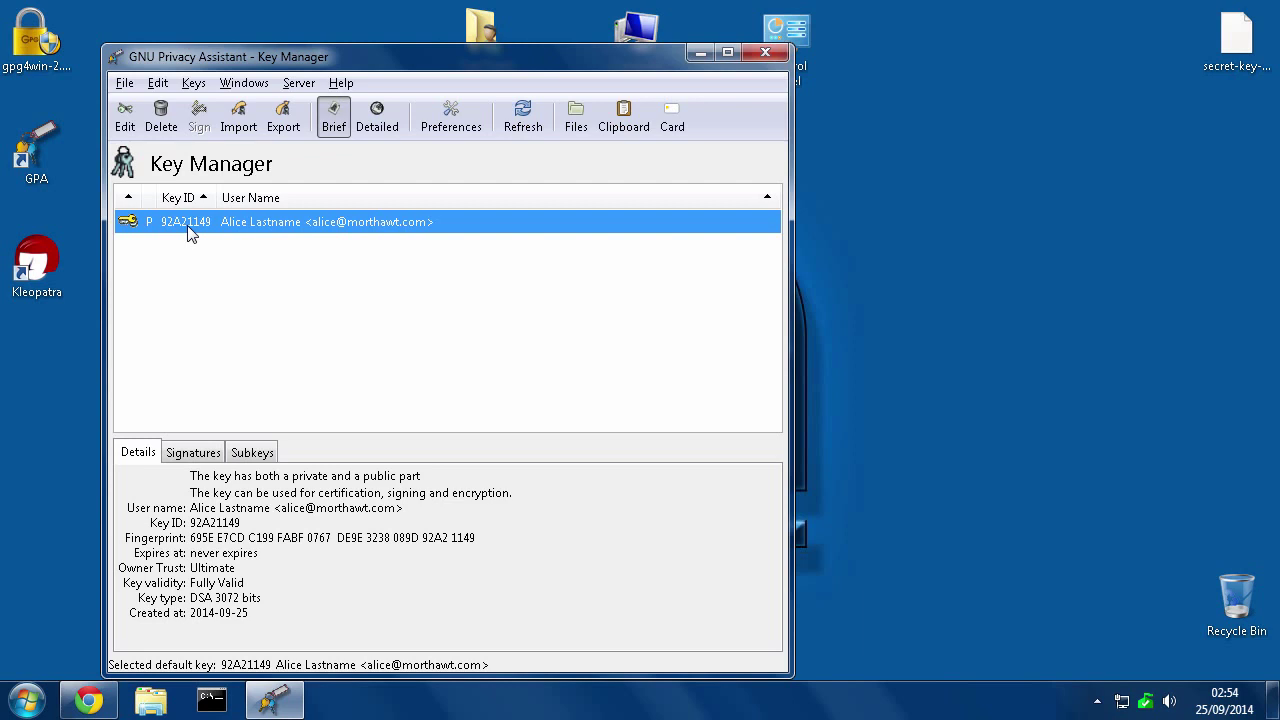
Export the public key to the Desktop as a file named after its owner's public key
{"action": "right_click", "coordinate": [192, 230]}
{"action": "left_click", "coordinate": [155, 244]}
{"action": "right_click", "coordinate": [188, 226]}
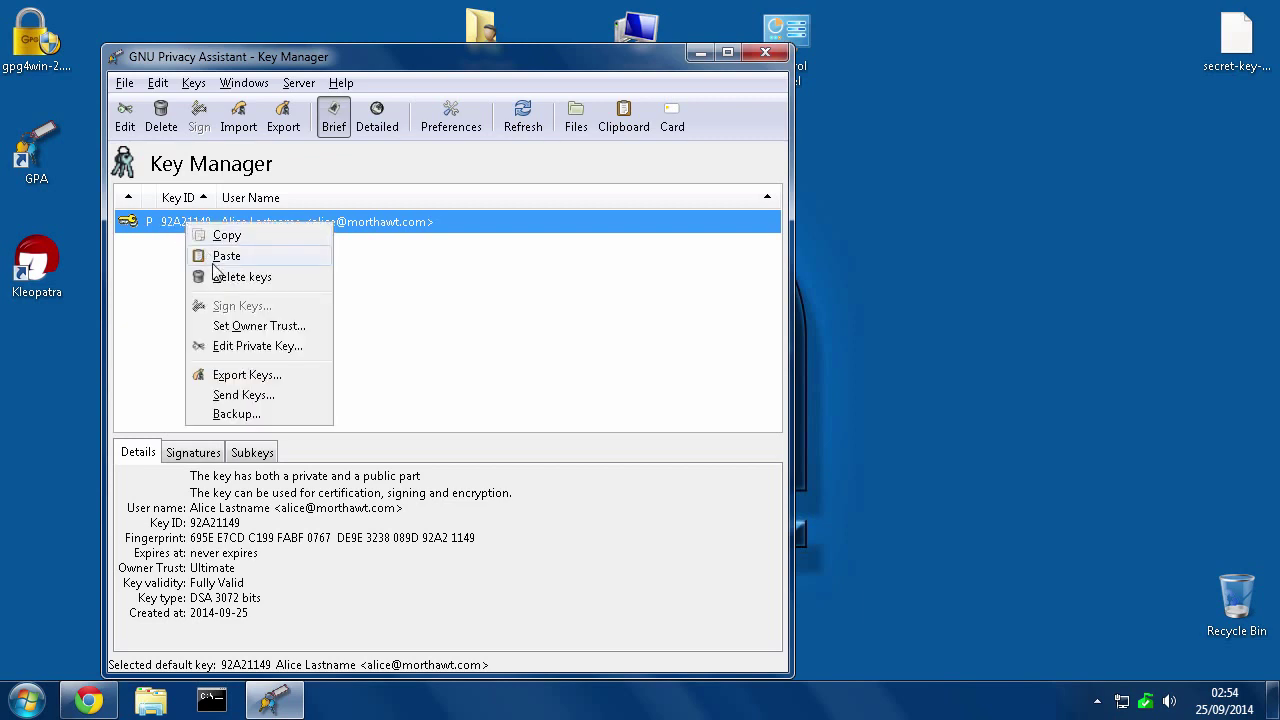
{"action": "left_click", "coordinate": [229, 377]}
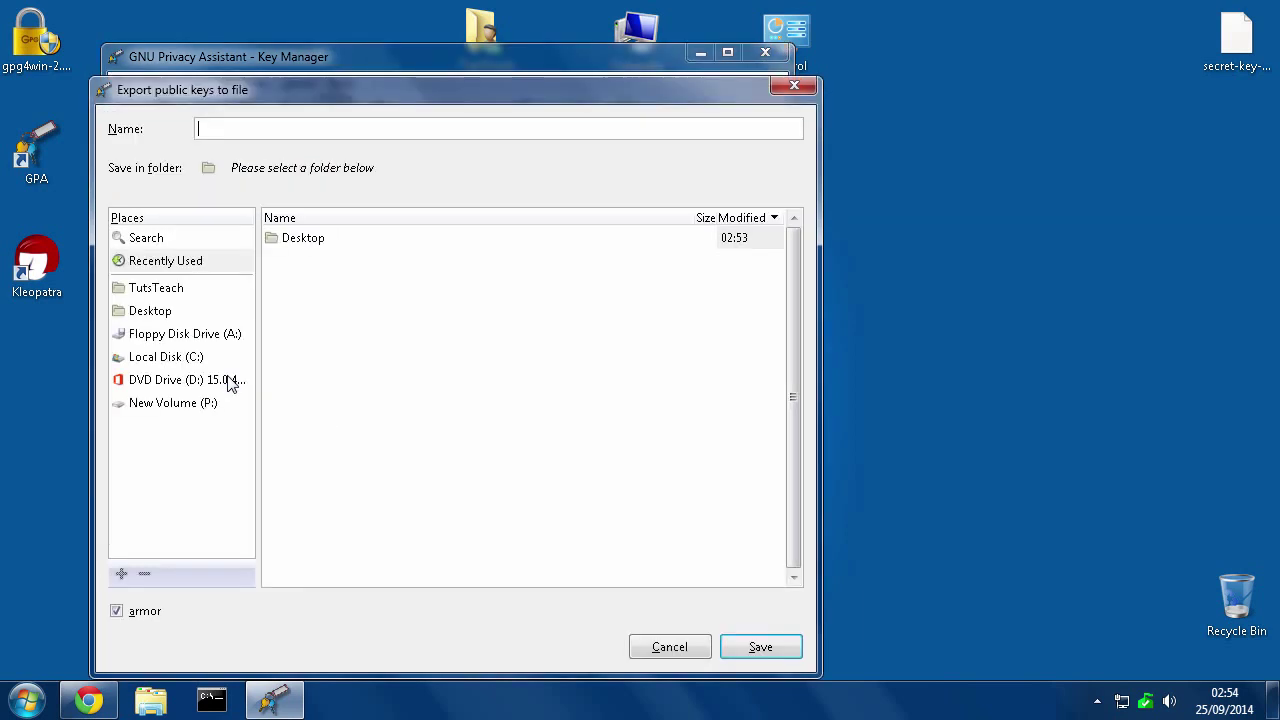
{"action": "left_click", "coordinate": [143, 313]}
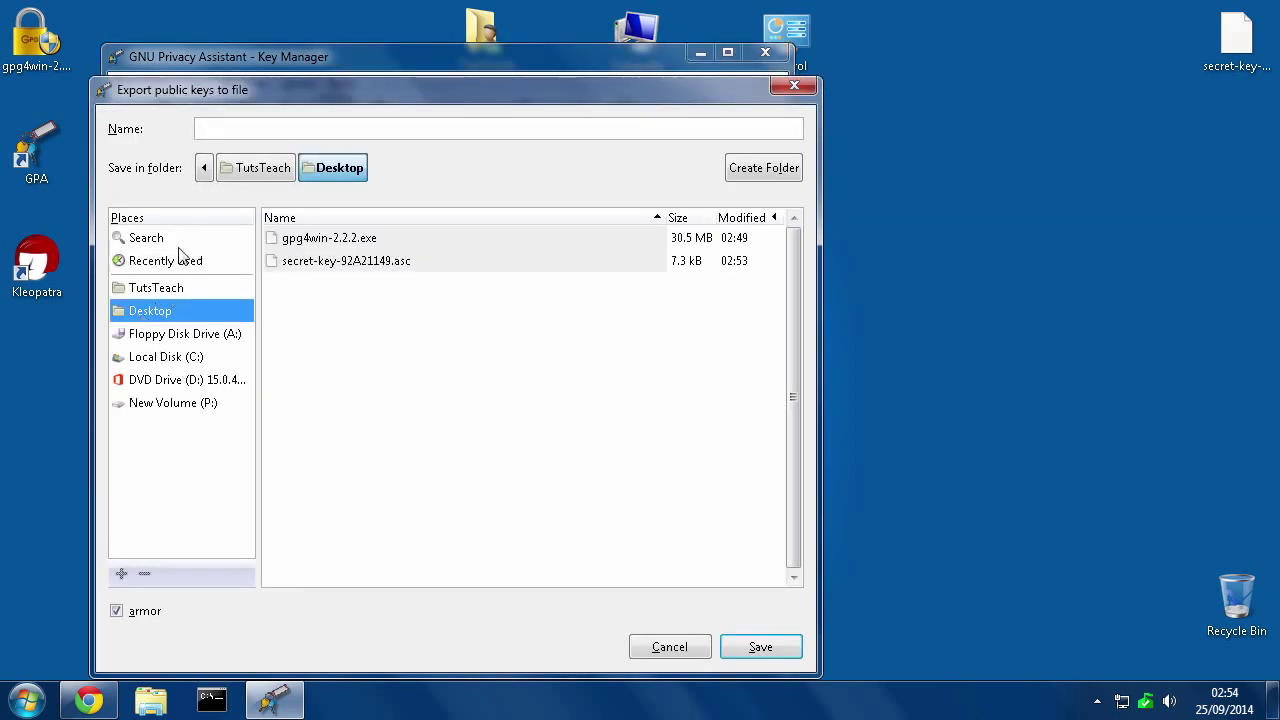
{"action": "left_click", "coordinate": [240, 132]}
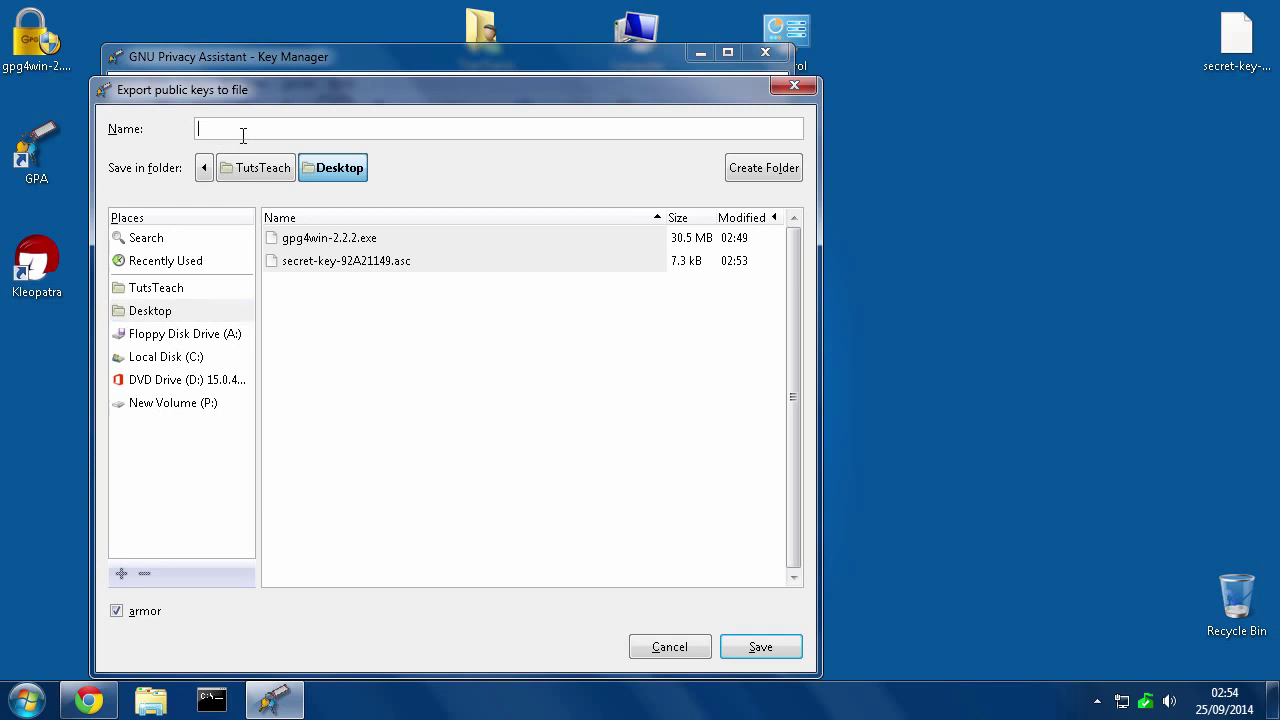
{"action": "type", "text": "Alice's Public Key"}
{"action": "left_click", "coordinate": [771, 654]}
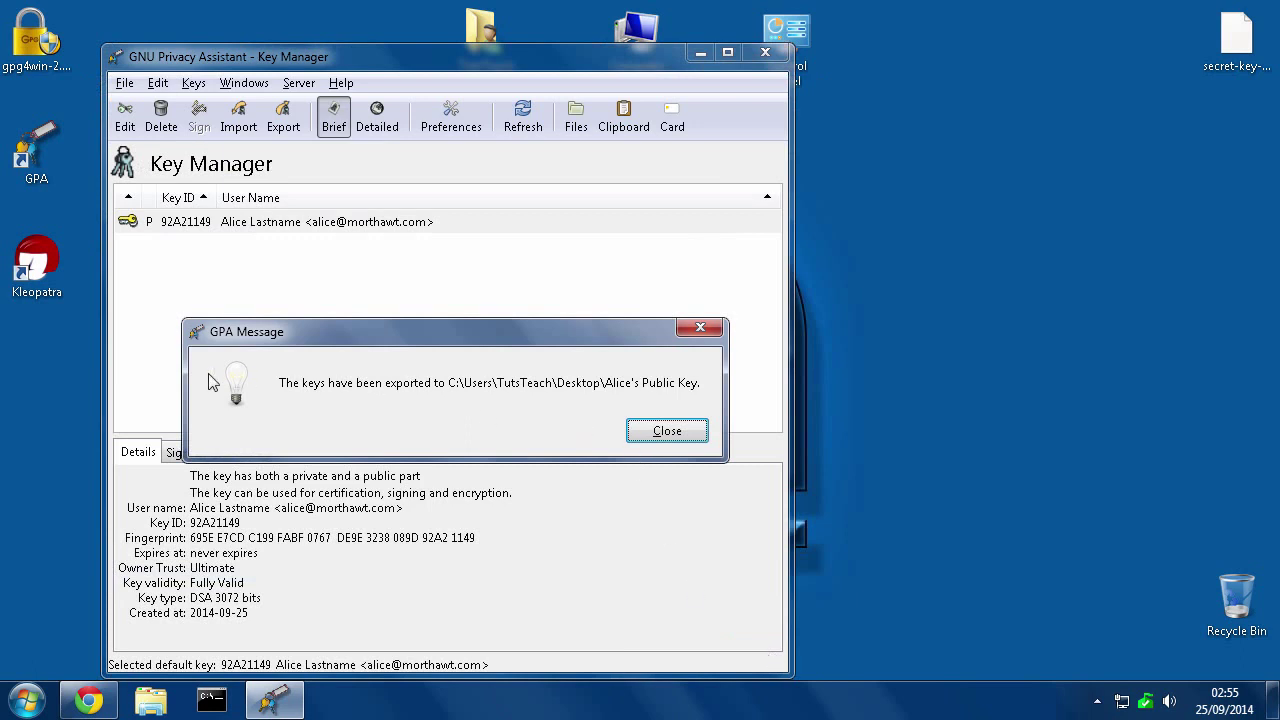
{"action": "left_click", "coordinate": [668, 432]}
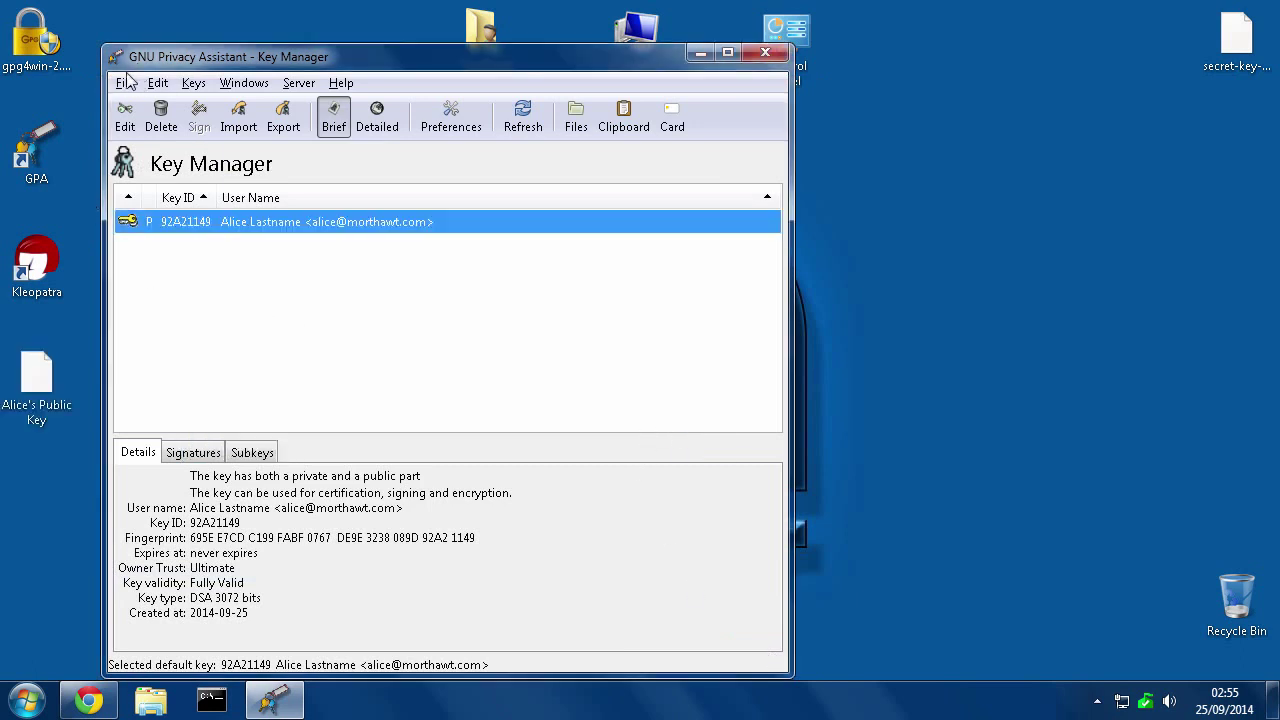
{"action": "left_click_drag", "start_coordinate": [162, 57], "coordinate": [205, 58]}
{"action": "left_click", "coordinate": [168, 84]}
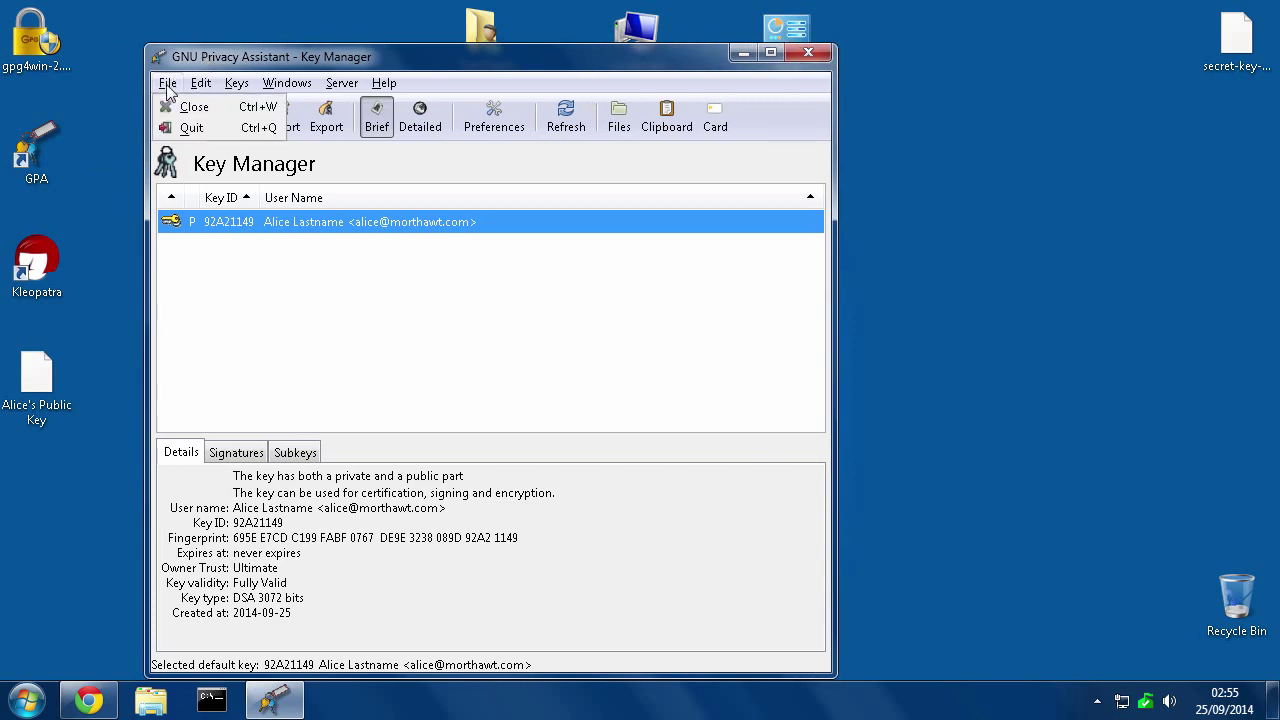
{"action": "left_click", "coordinate": [190, 128]}
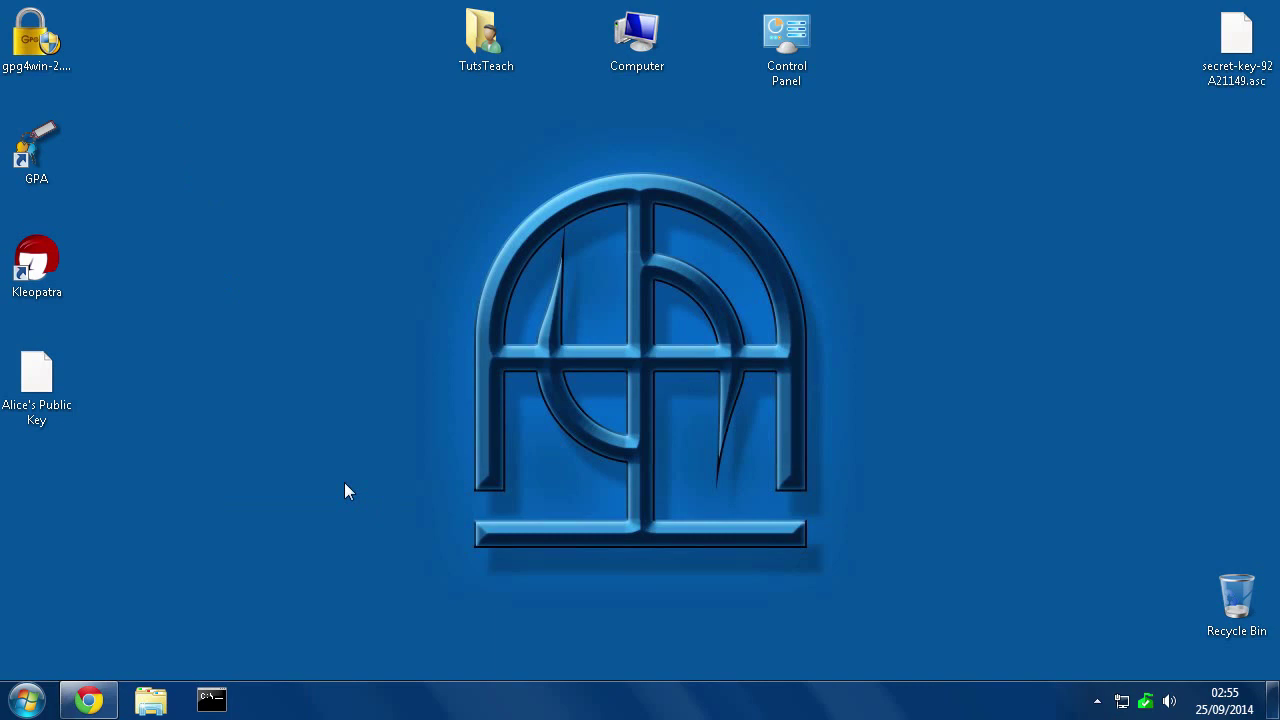
{"action": "double_click", "coordinate": [35, 143]}
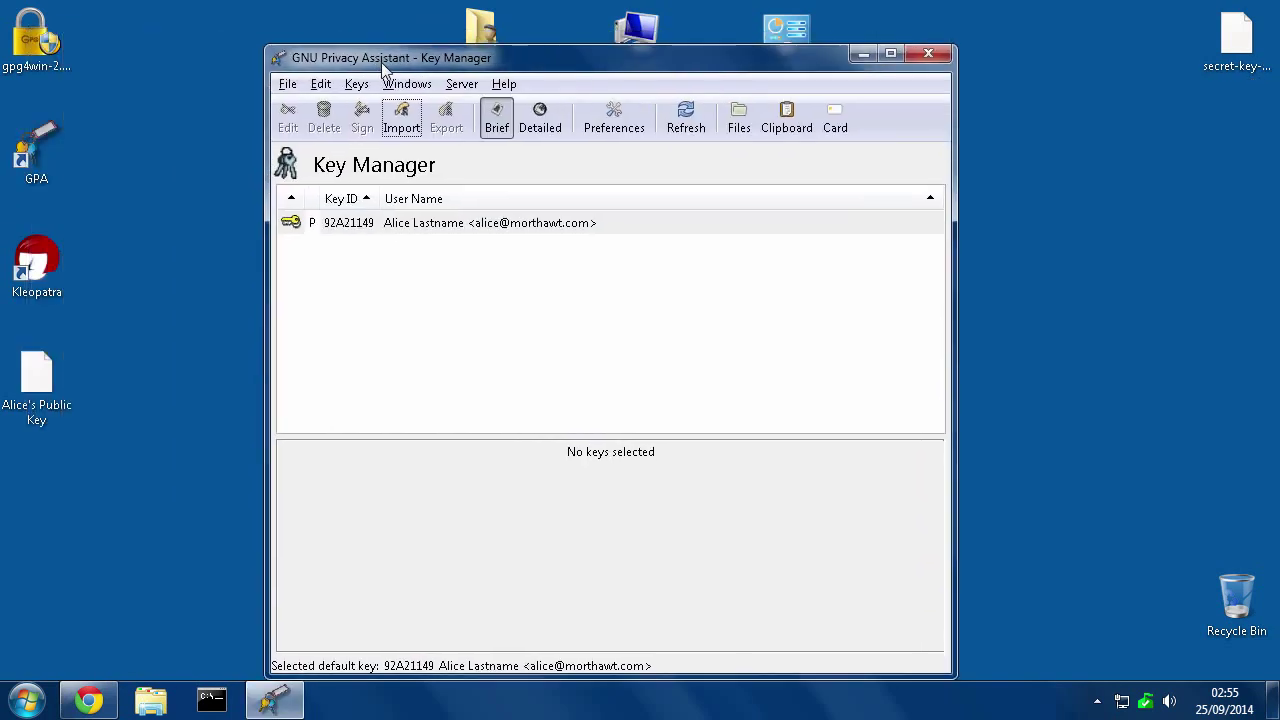
{"action": "left_click", "coordinate": [40, 383]}
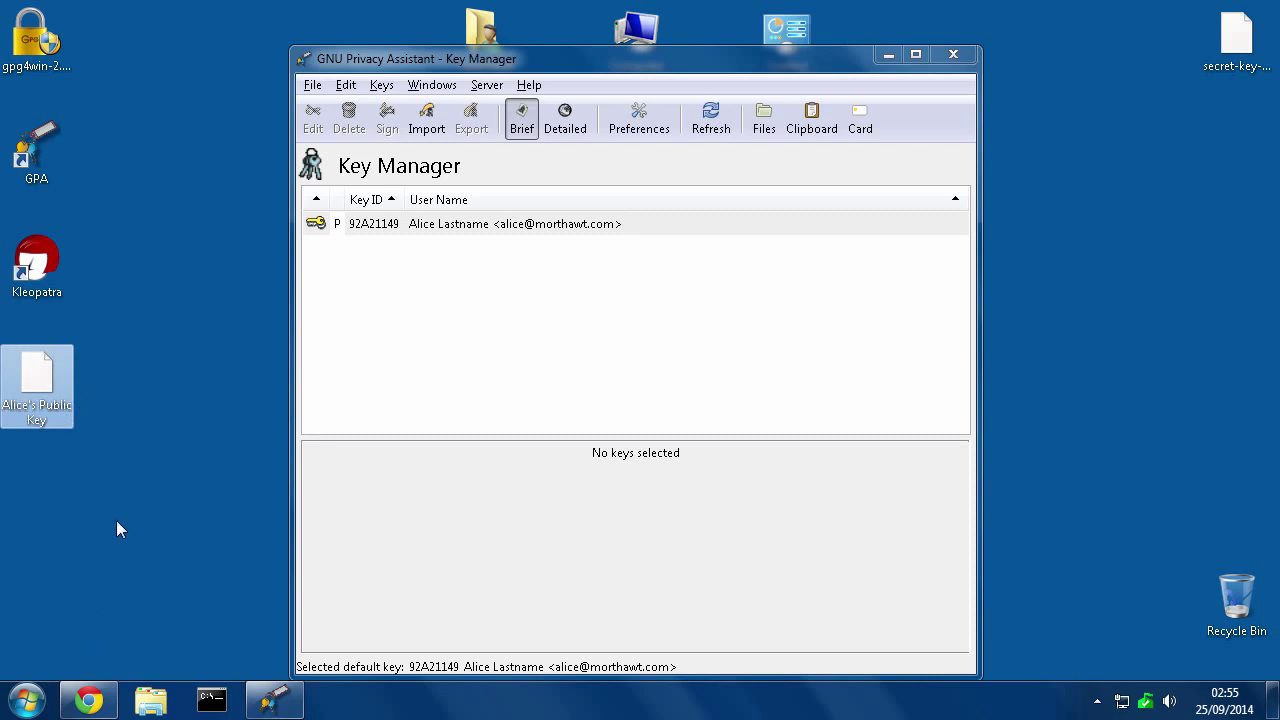
Save the sender's public key attachment from the PGP-key Gmail message to the Desktop
{"action": "left_click", "coordinate": [88, 703]}
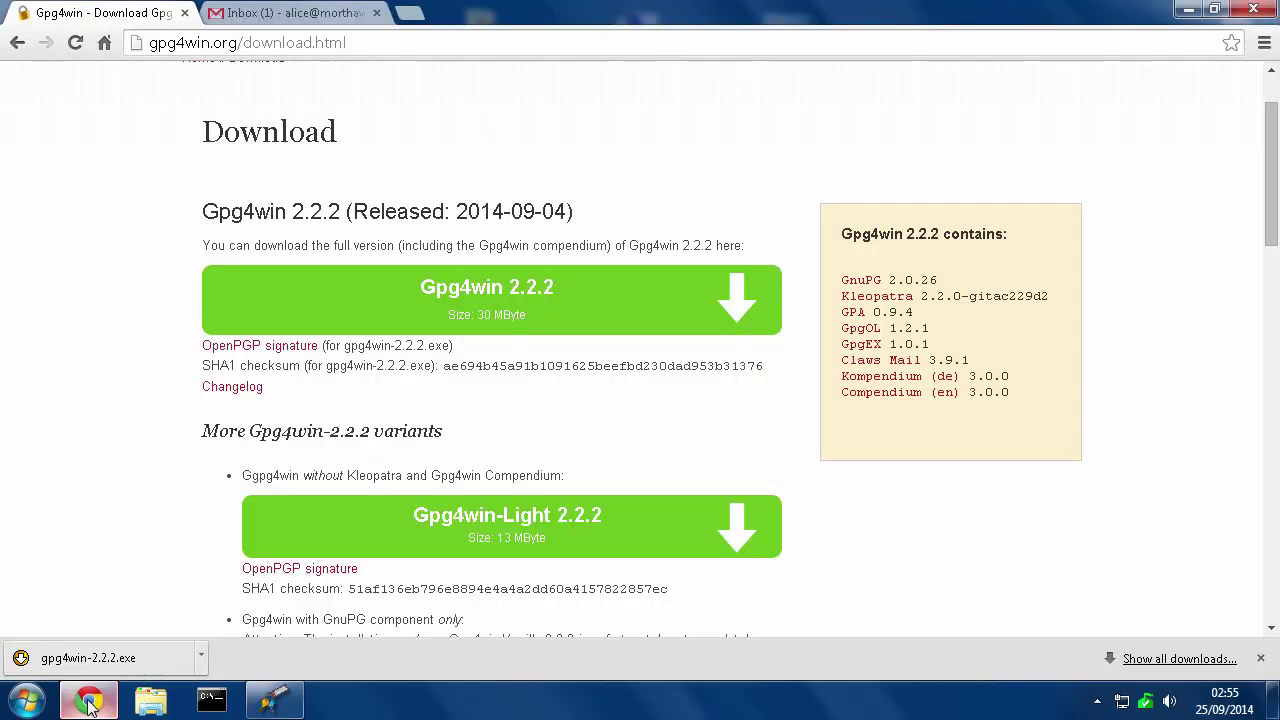
{"action": "left_click", "coordinate": [185, 13]}
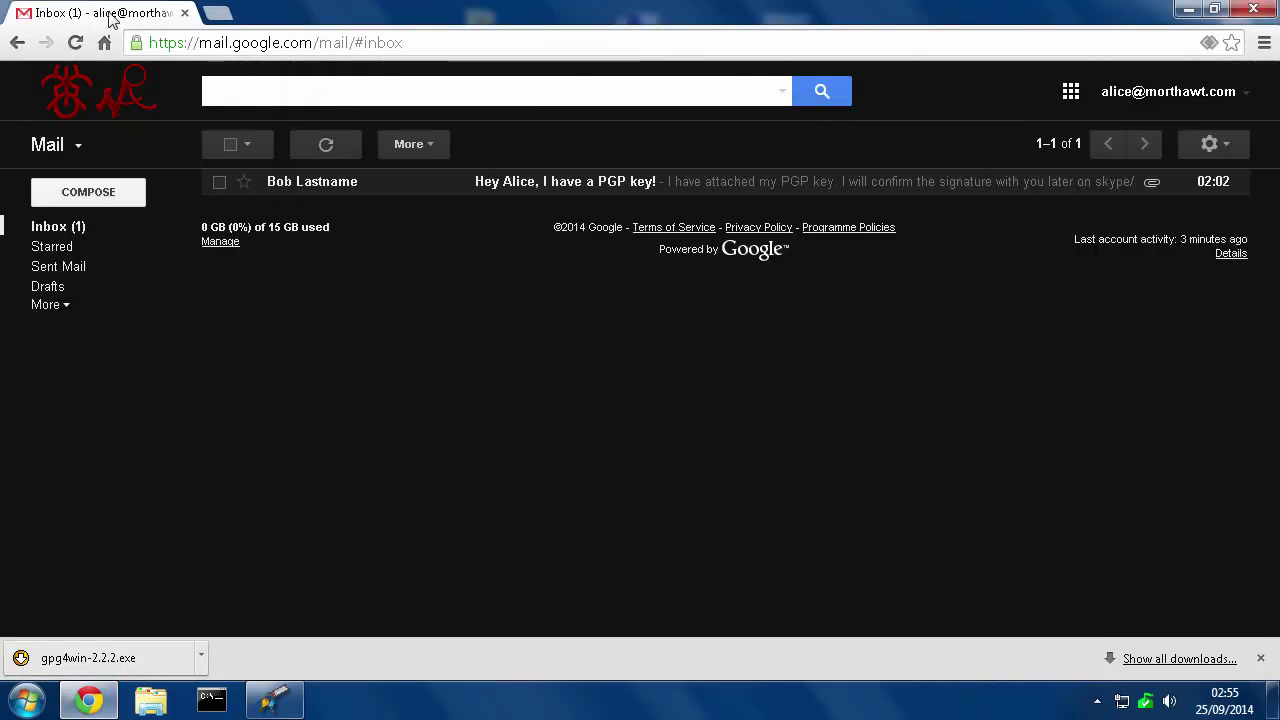
{"action": "left_click", "coordinate": [512, 190]}
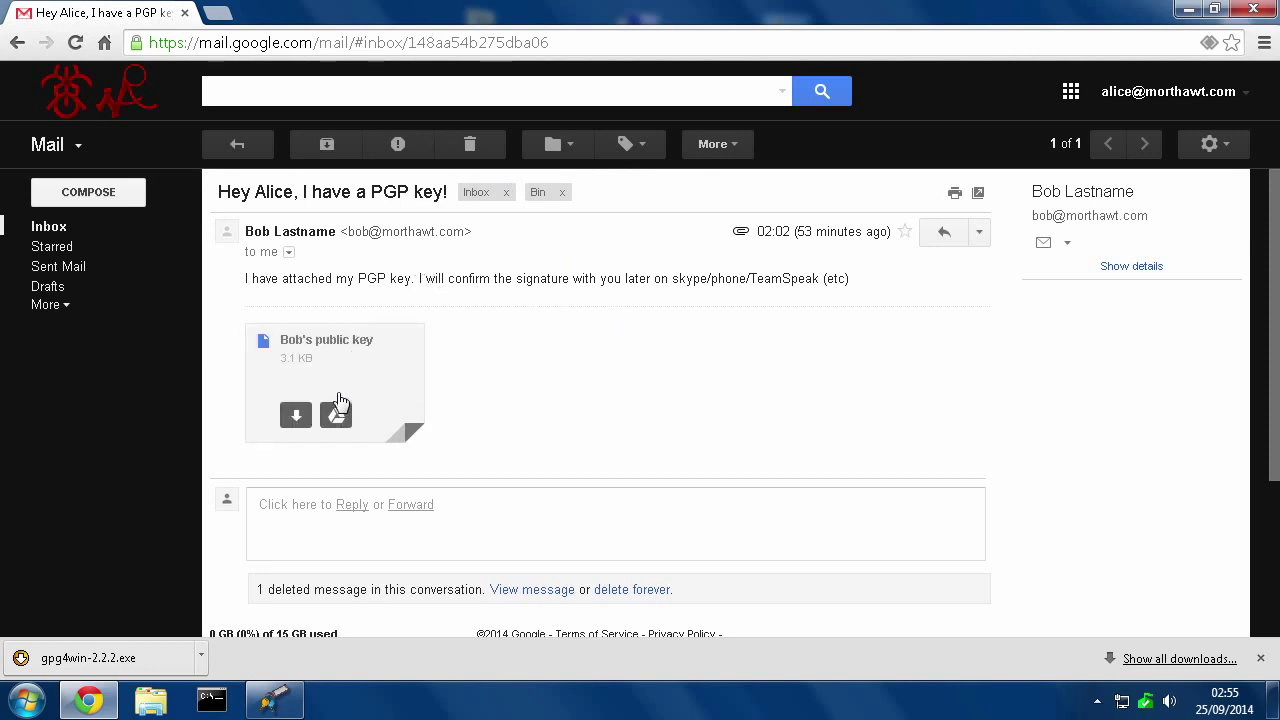
{"action": "mouse_move", "coordinate": [294, 425]}
{"action": "left_click", "coordinate": [295, 420]}
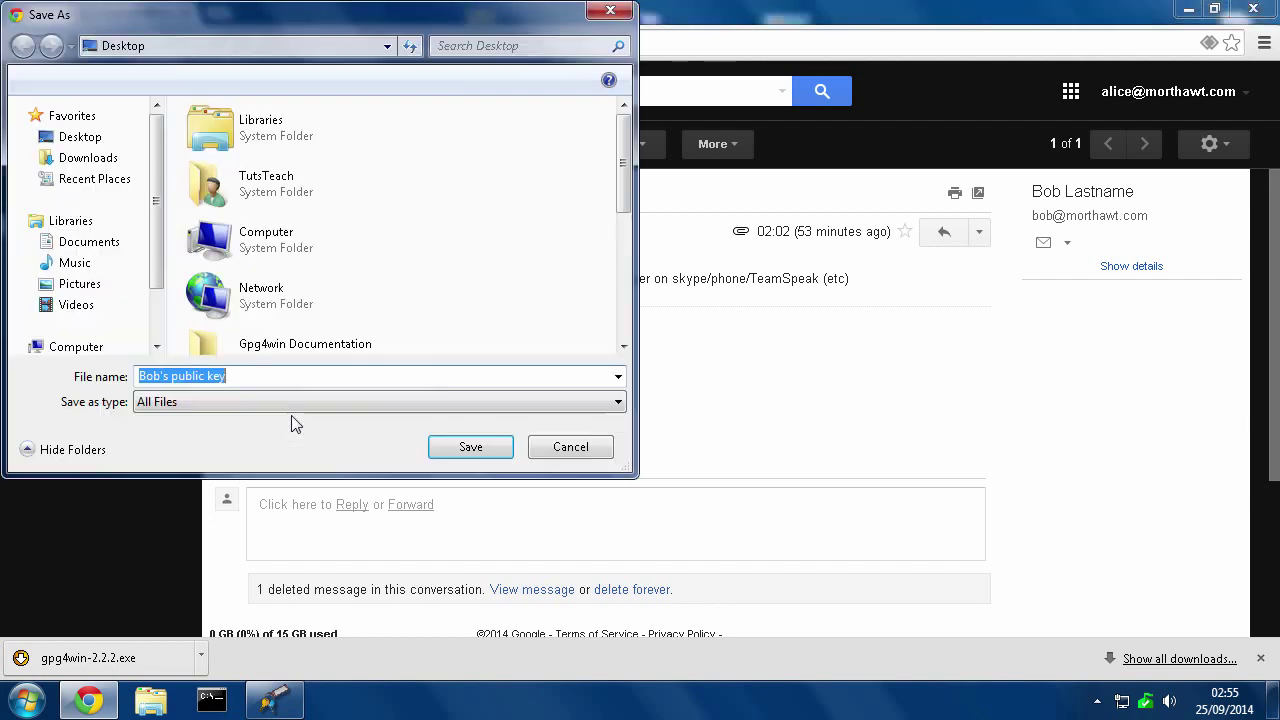
{"action": "left_click", "coordinate": [452, 448]}
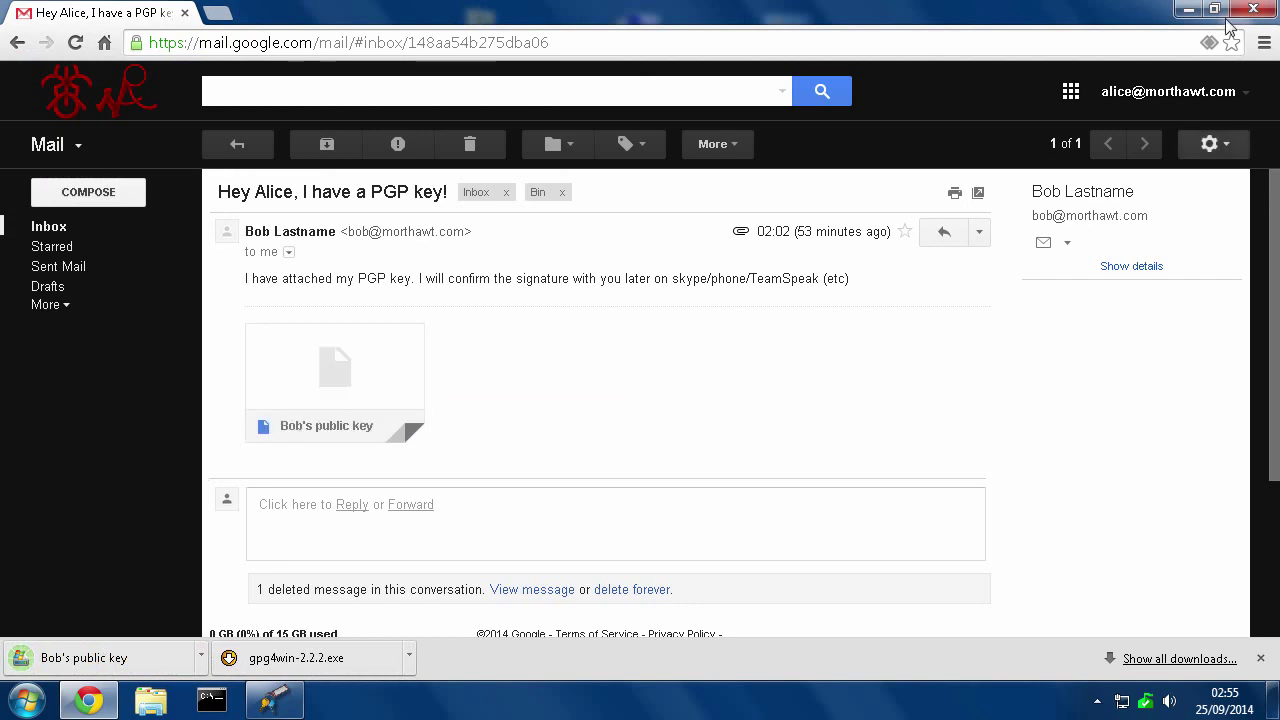
{"action": "left_click", "coordinate": [1188, 9]}
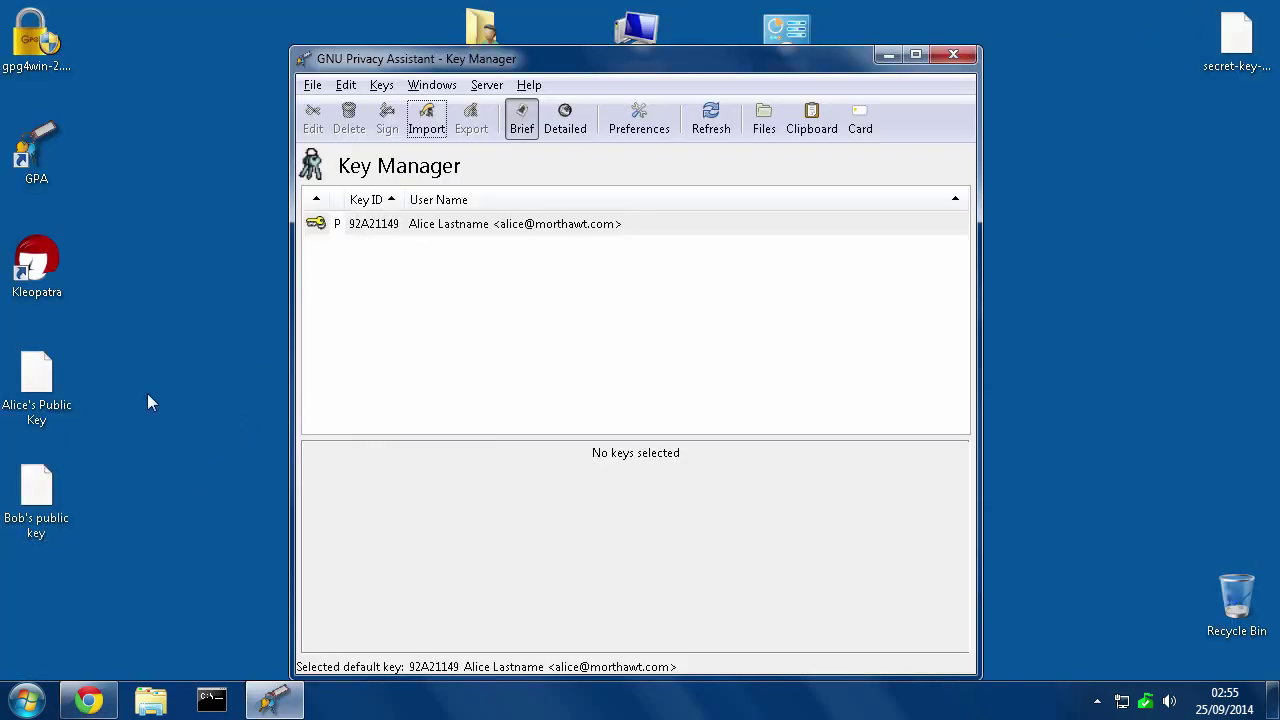
Import the contact's public key file from the Desktop, then view your own key's details
{"action": "left_click", "coordinate": [426, 120]}
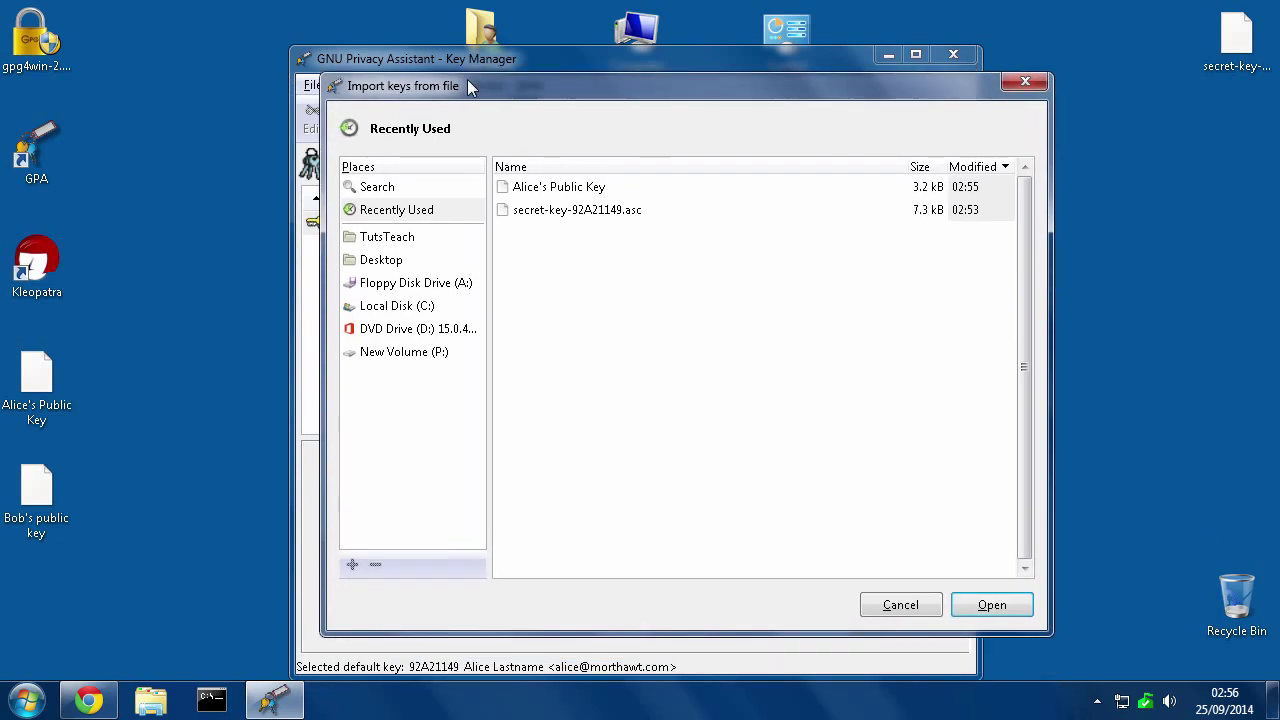
{"action": "left_click", "coordinate": [381, 262]}
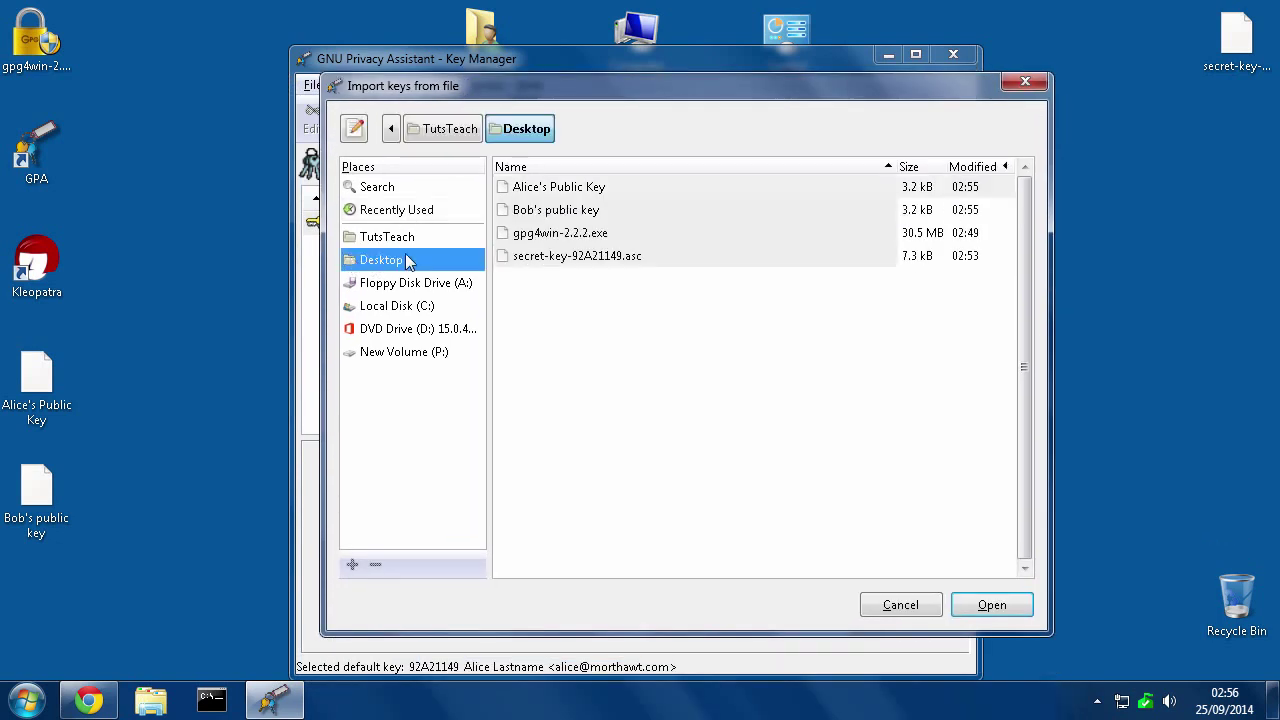
{"action": "left_click", "coordinate": [516, 214]}
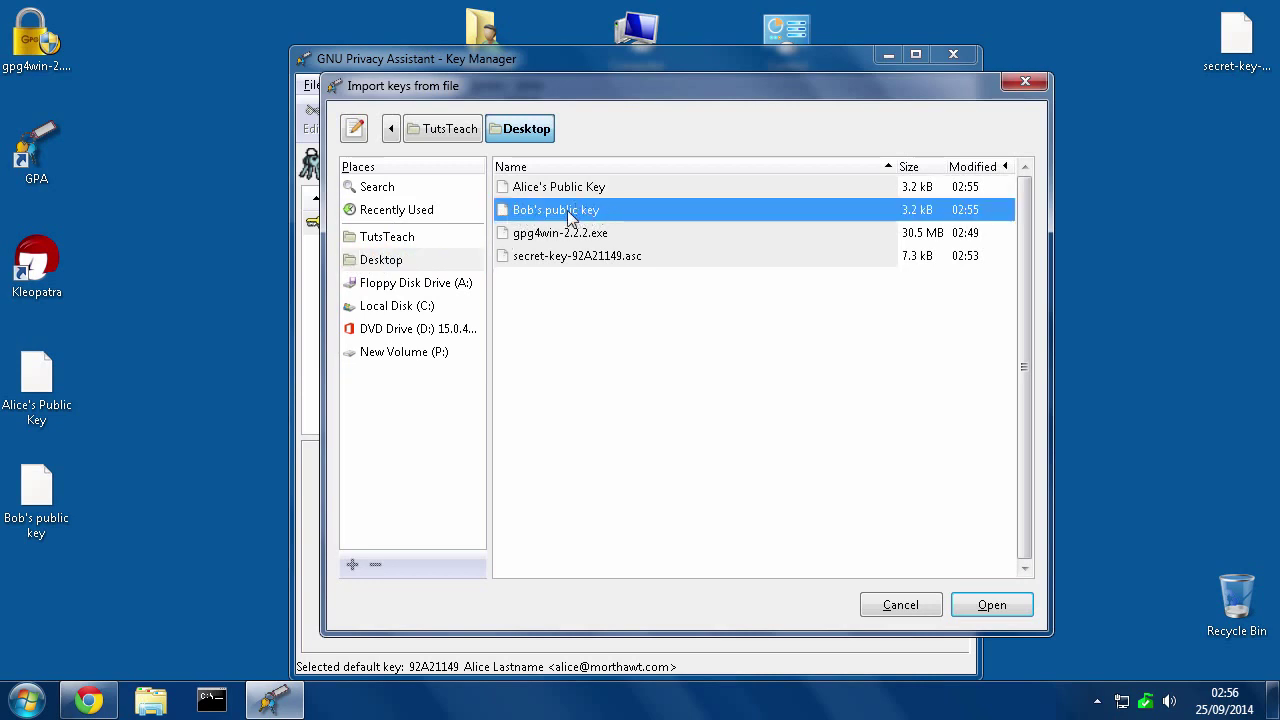
{"action": "left_click", "coordinate": [993, 605]}
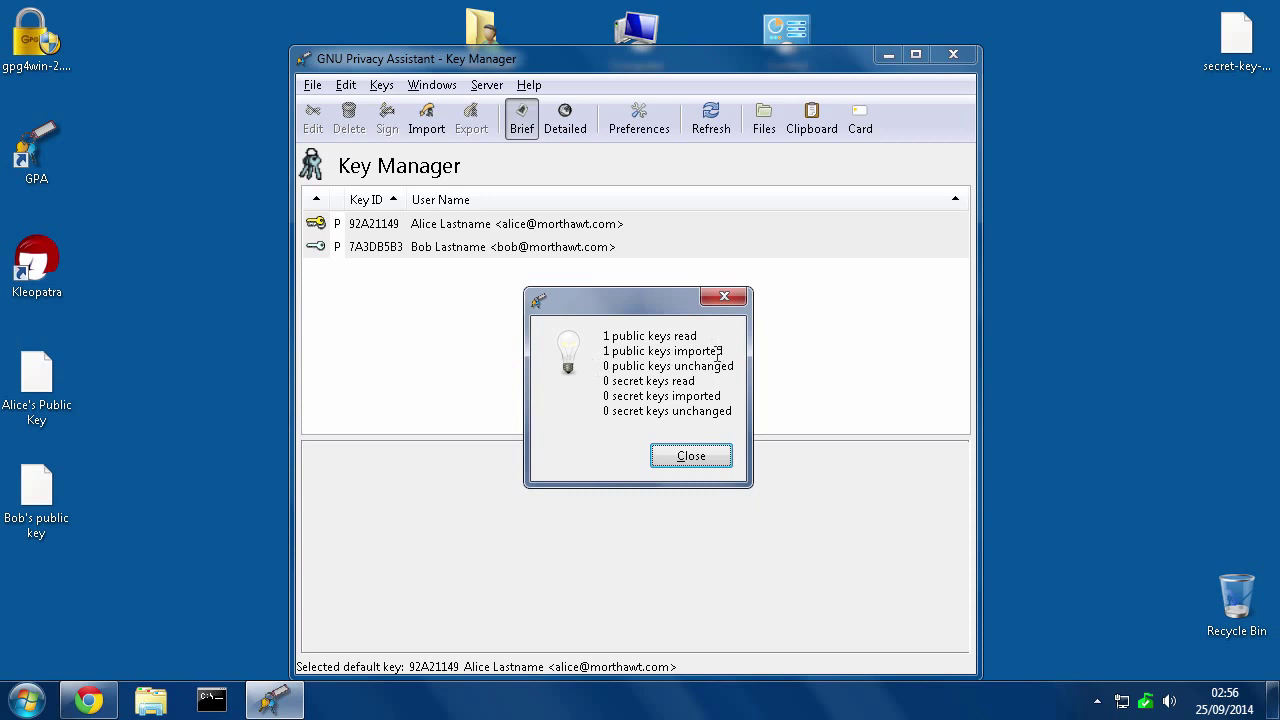
{"action": "left_click", "coordinate": [702, 457]}
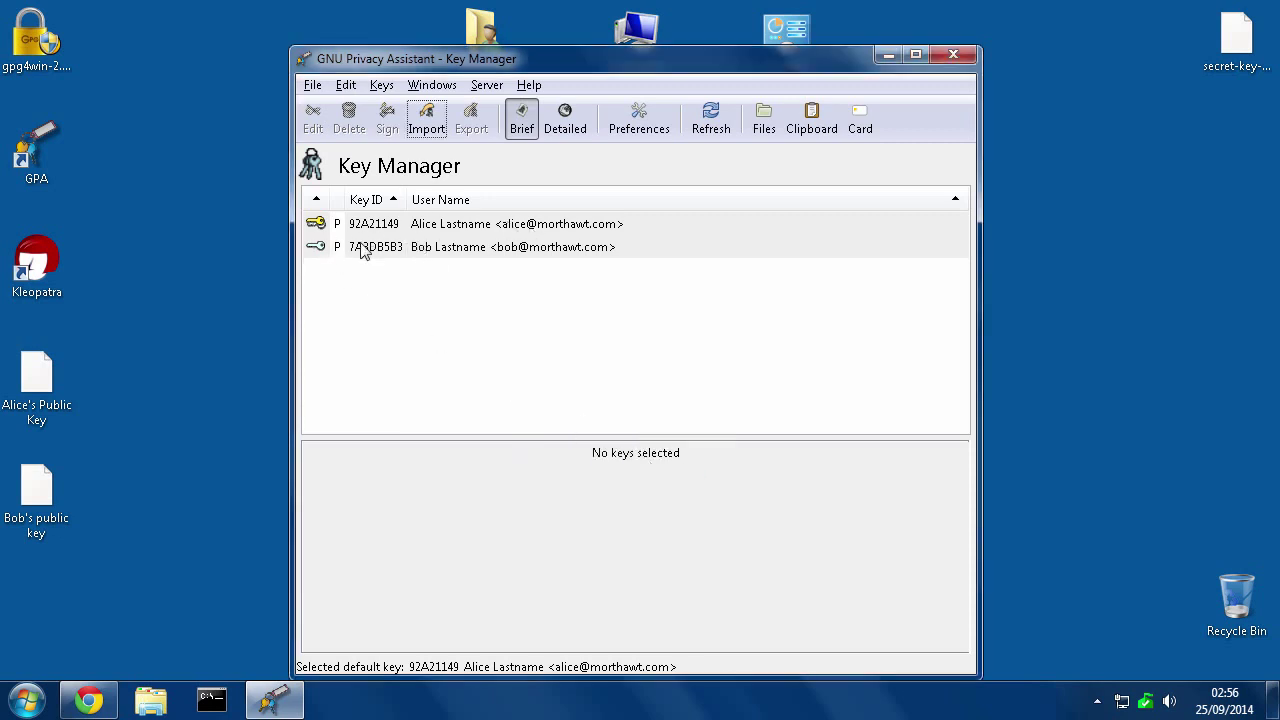
{"action": "left_click", "coordinate": [316, 228]}
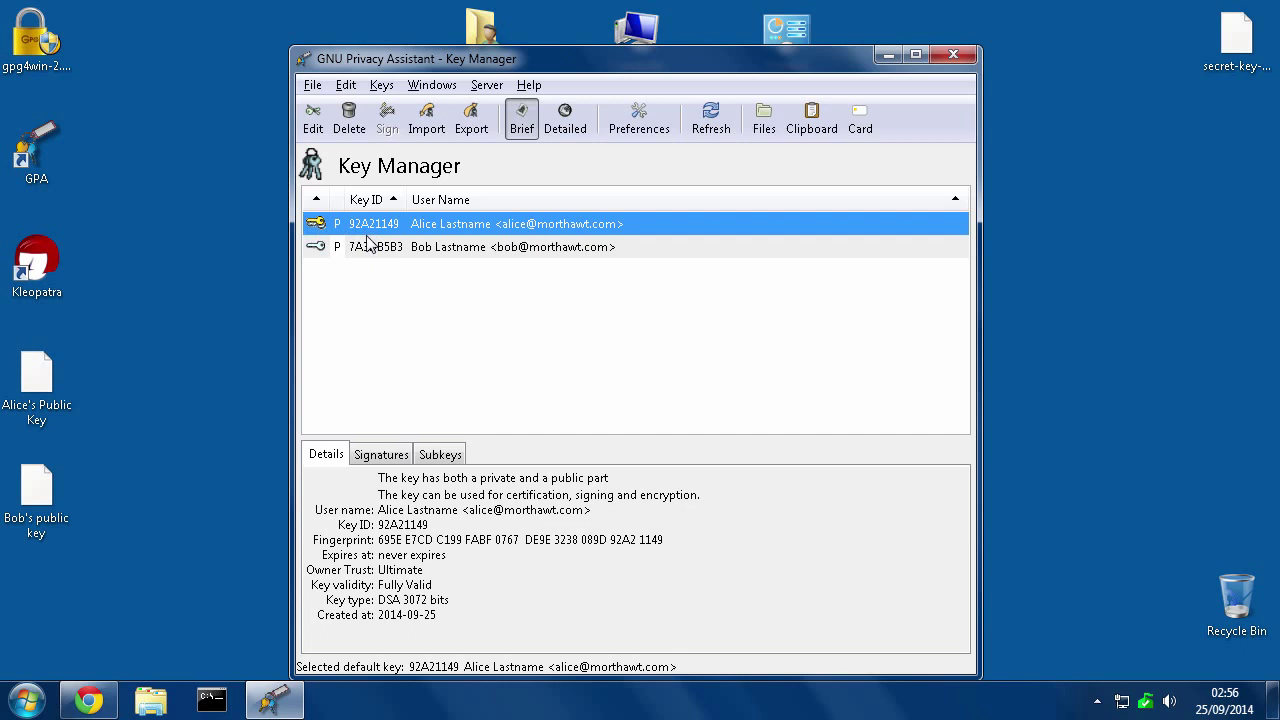
Select imported key 7A3DB5B3's fingerprint and compare it against your own key's details
{"action": "left_click", "coordinate": [316, 252]}
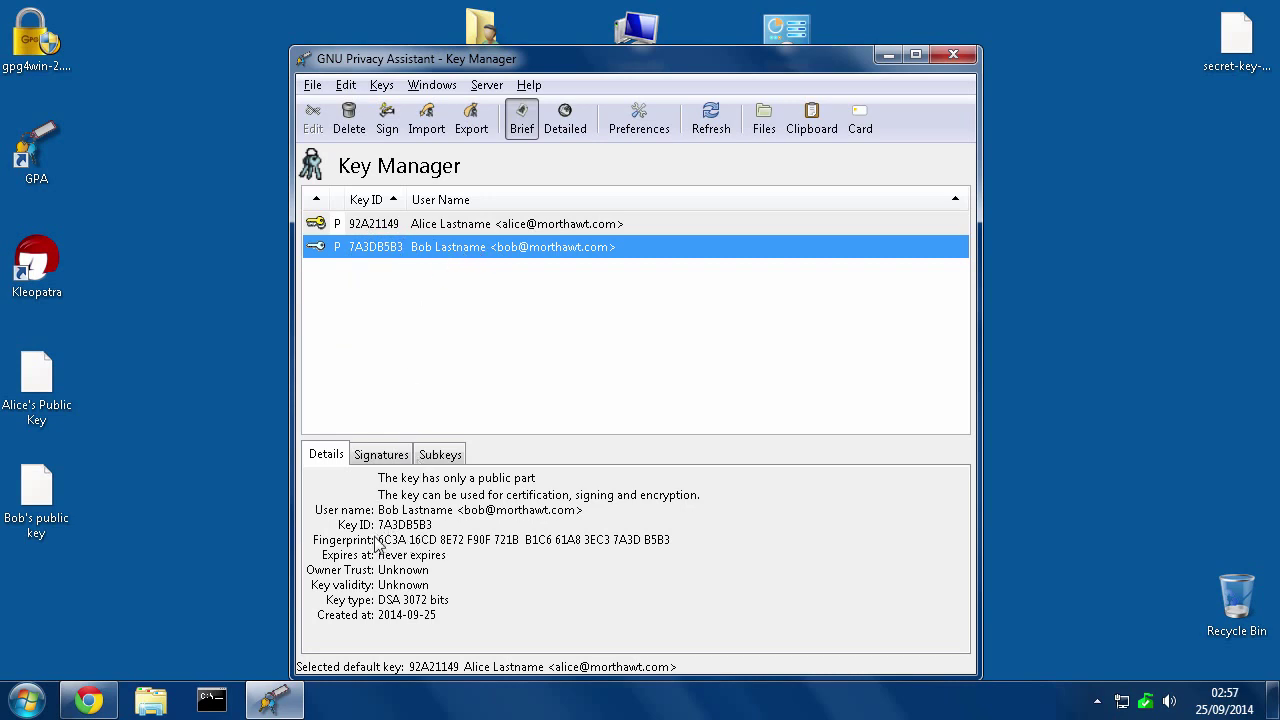
{"action": "left_click_drag", "start_coordinate": [378, 540], "coordinate": [684, 542]}
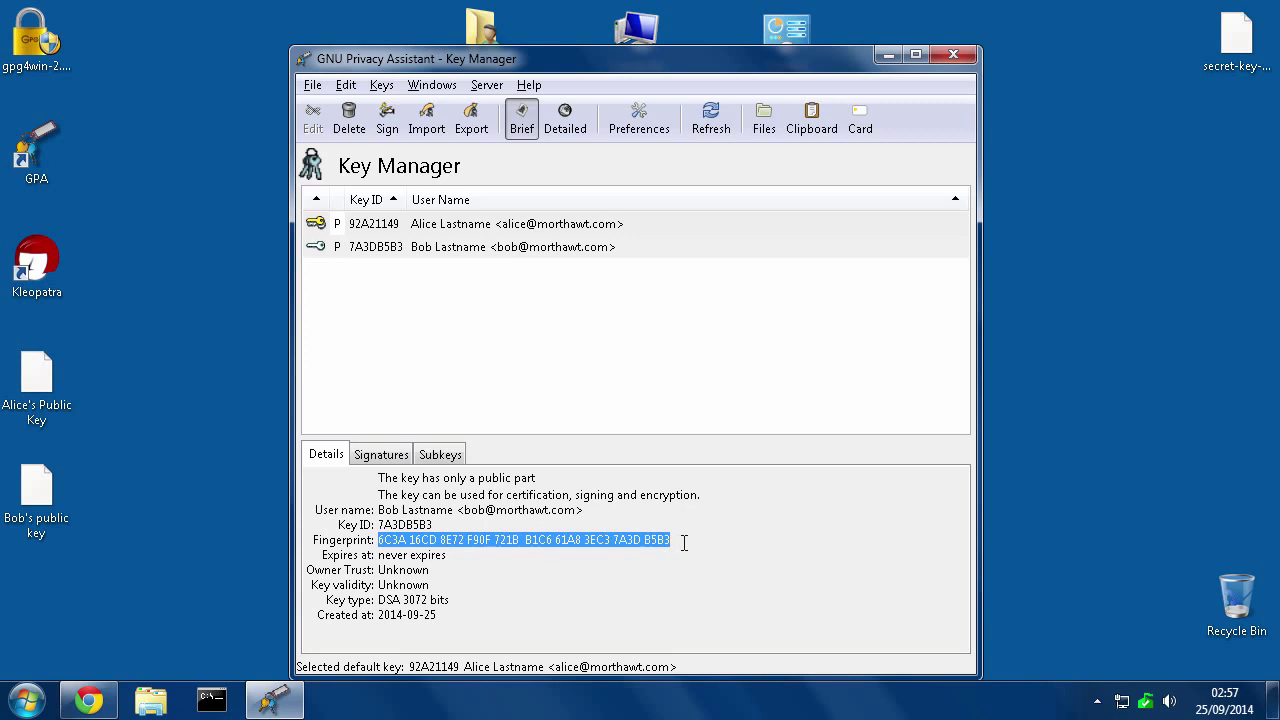
{"action": "left_click", "coordinate": [424, 230]}
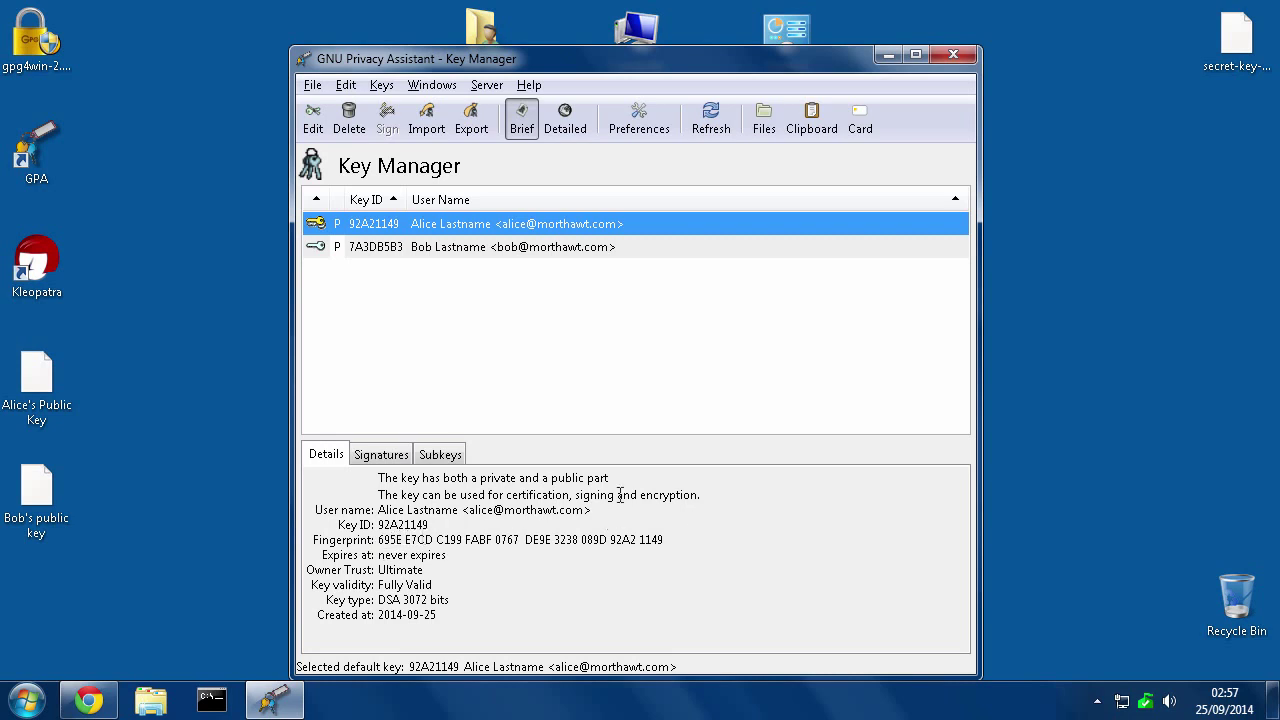
{"action": "left_click", "coordinate": [397, 249]}
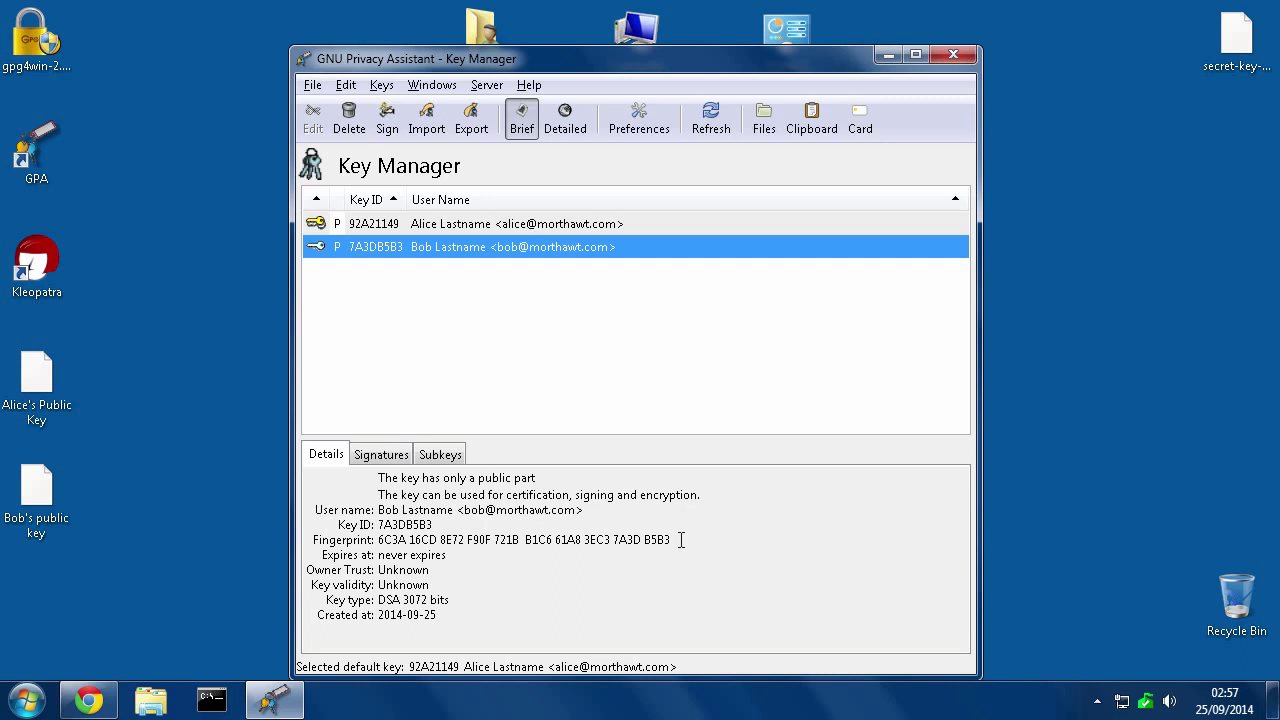
Sign key 7A3DB5B3 with your default private key and passphrase, making it Fully Valid
{"action": "right_click", "coordinate": [443, 257]}
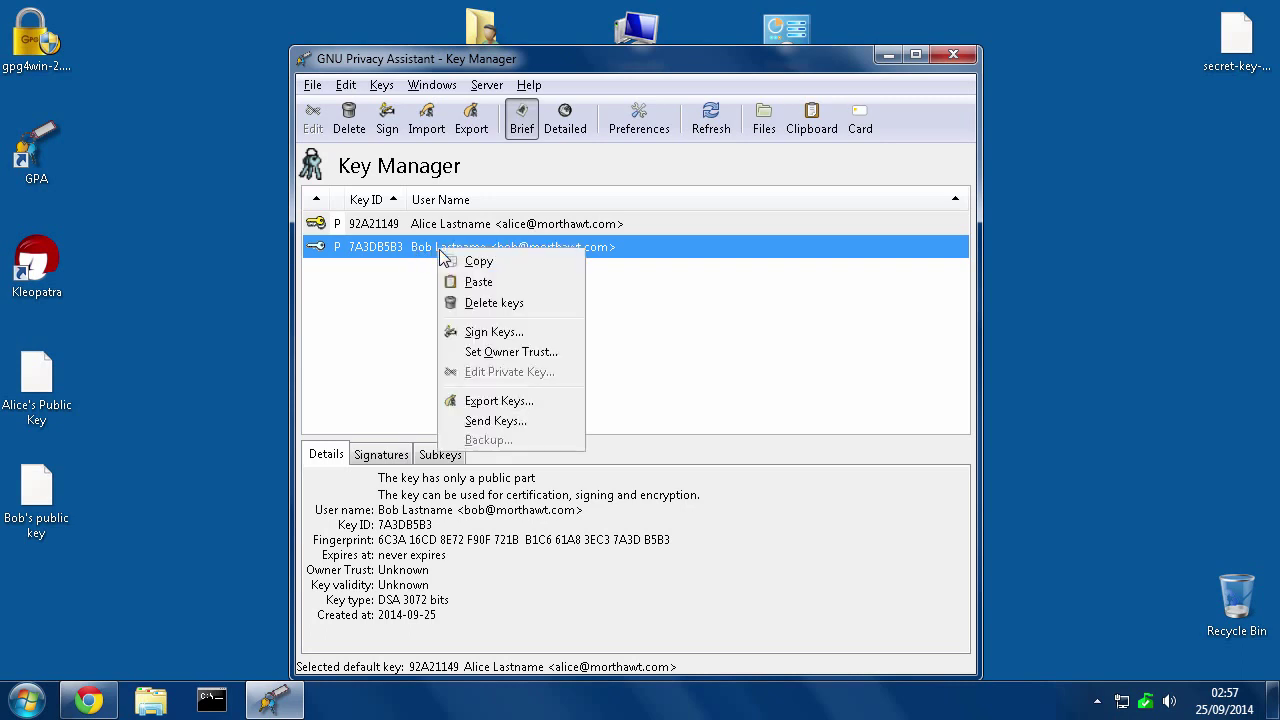
{"action": "left_click", "coordinate": [484, 335]}
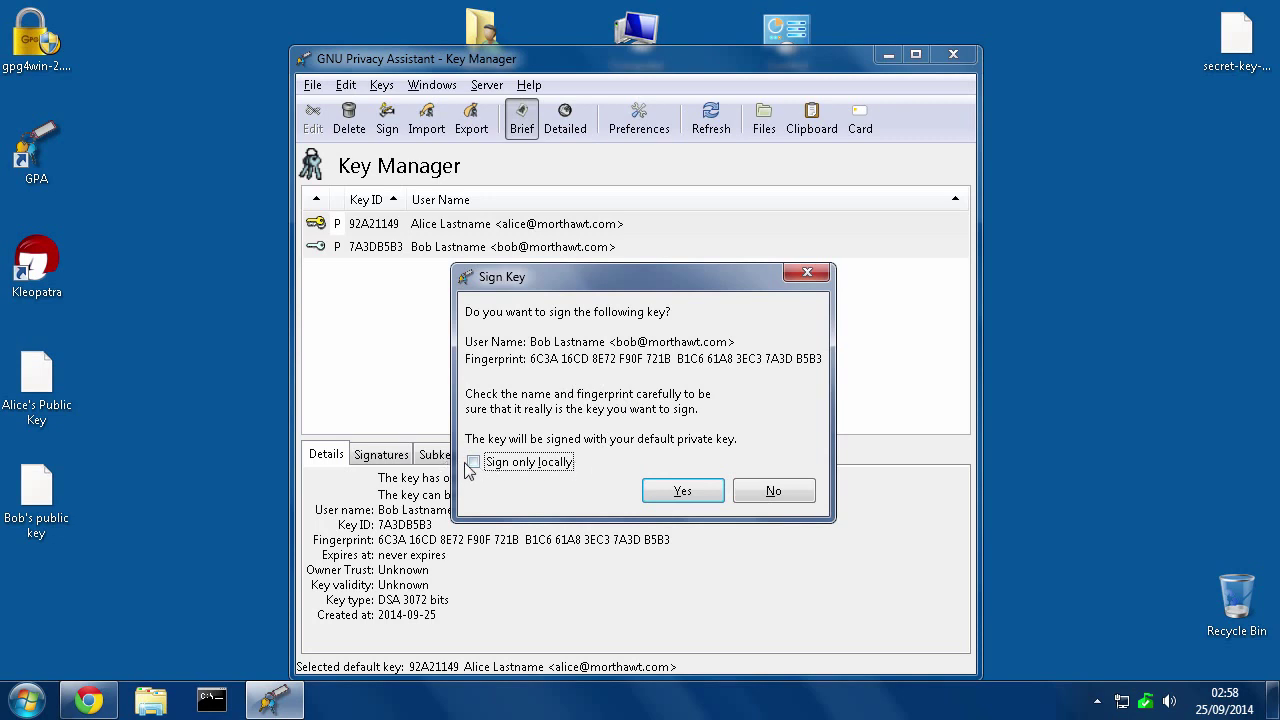
{"action": "left_click", "coordinate": [677, 498]}
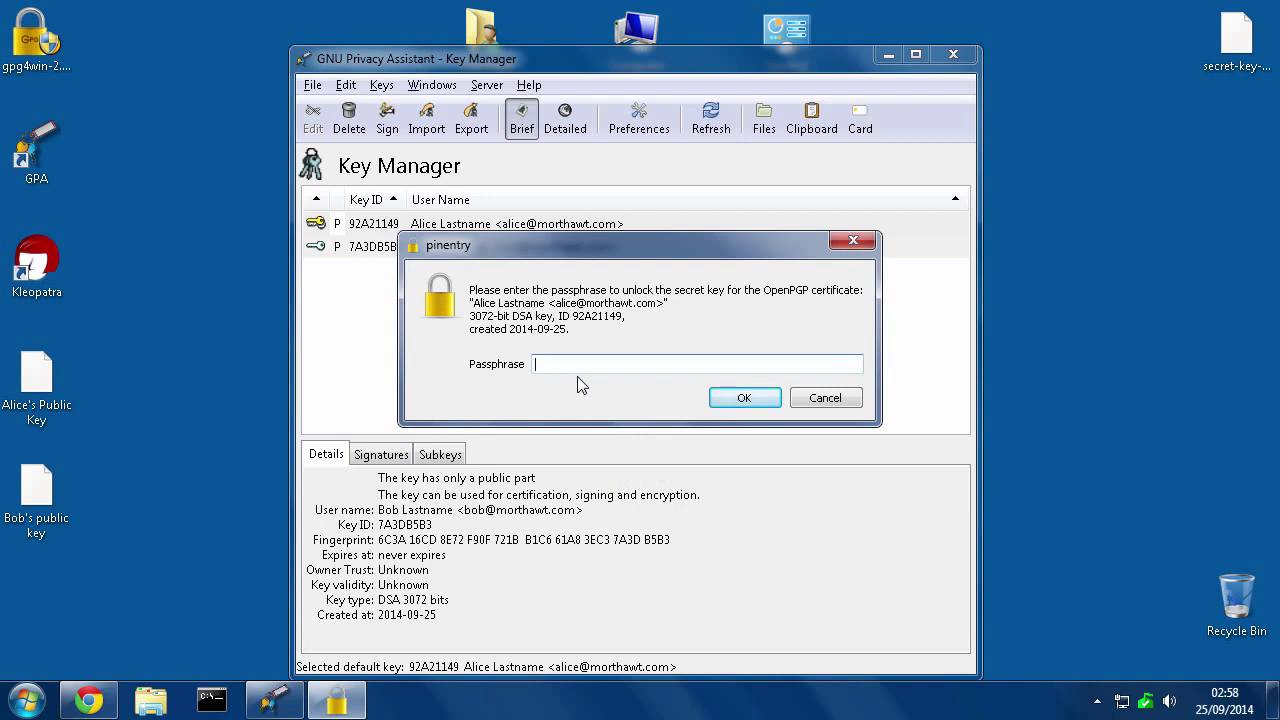
{"action": "type", "text": "***"}
{"action": "left_click", "coordinate": [744, 398]}
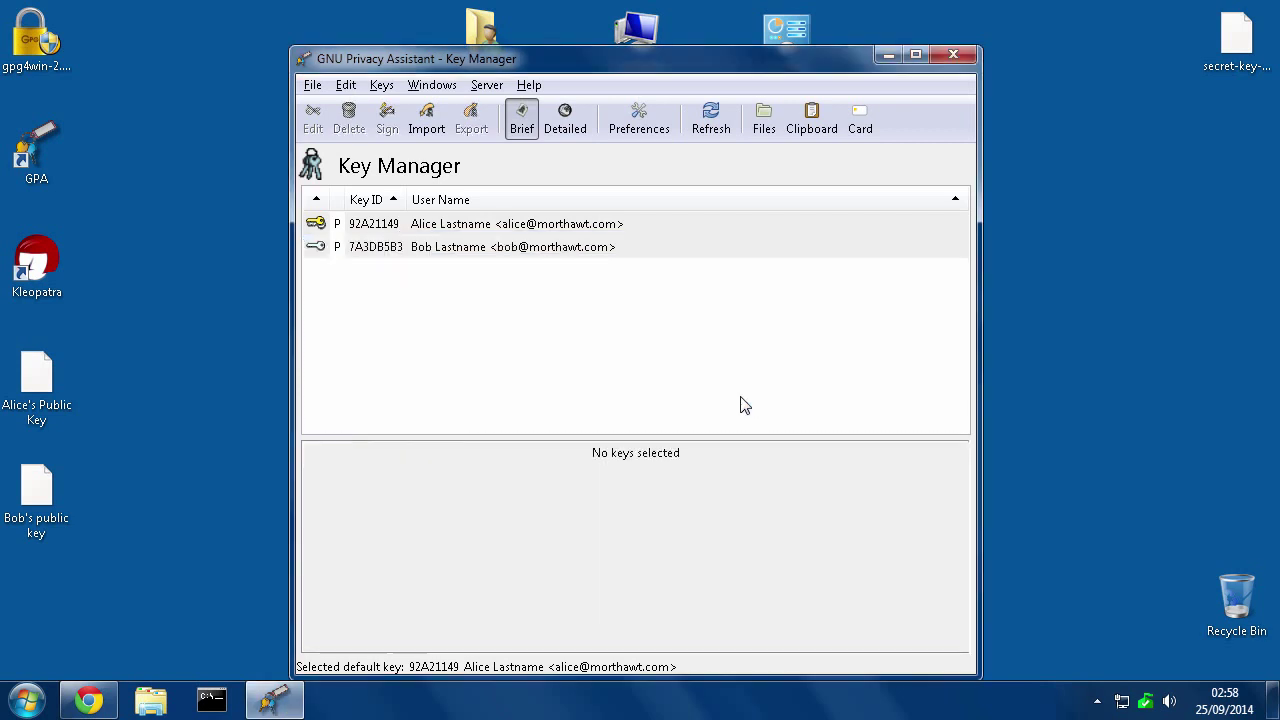
{"action": "left_click", "coordinate": [480, 250]}
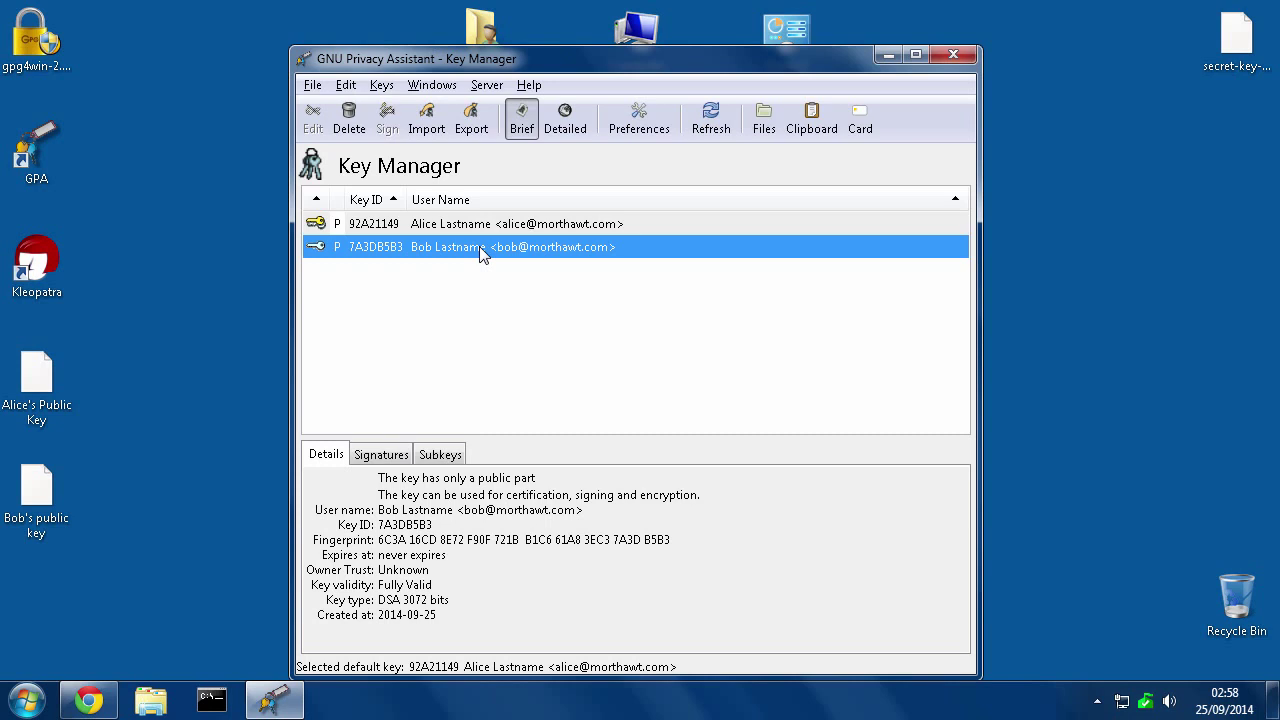
{"action": "right_click", "coordinate": [427, 253]}
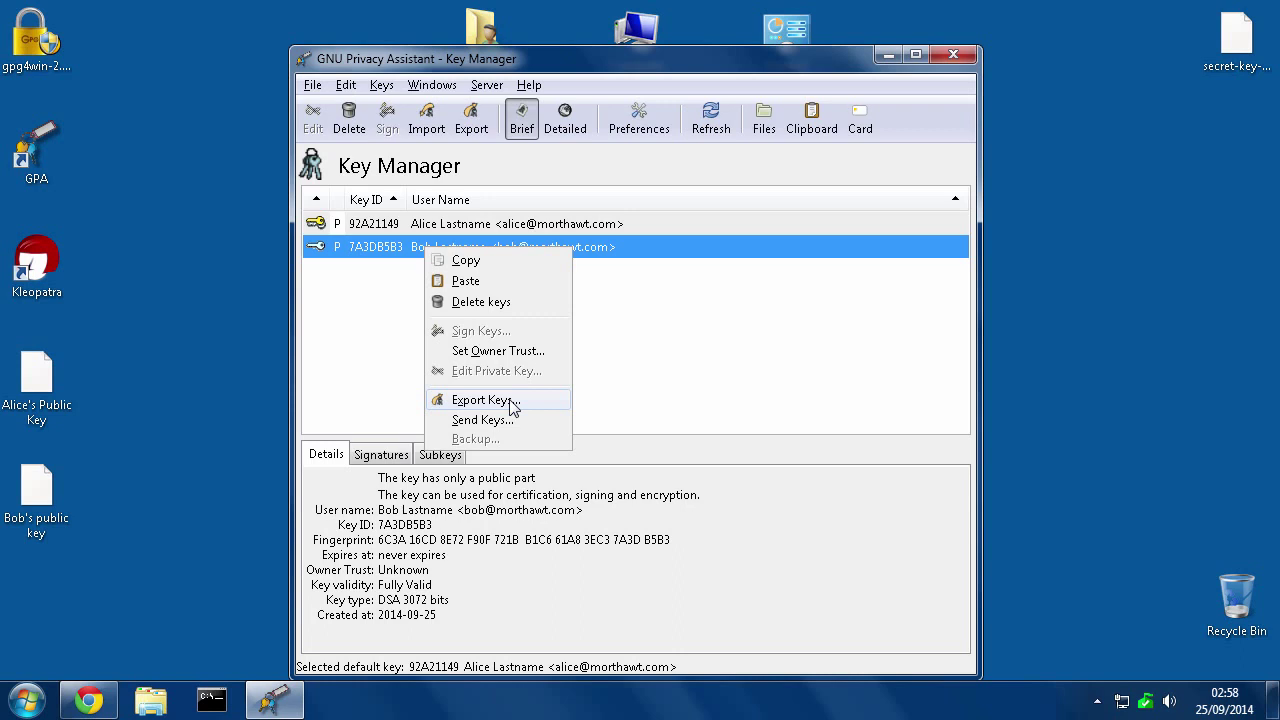
{"action": "left_click", "coordinate": [368, 296]}
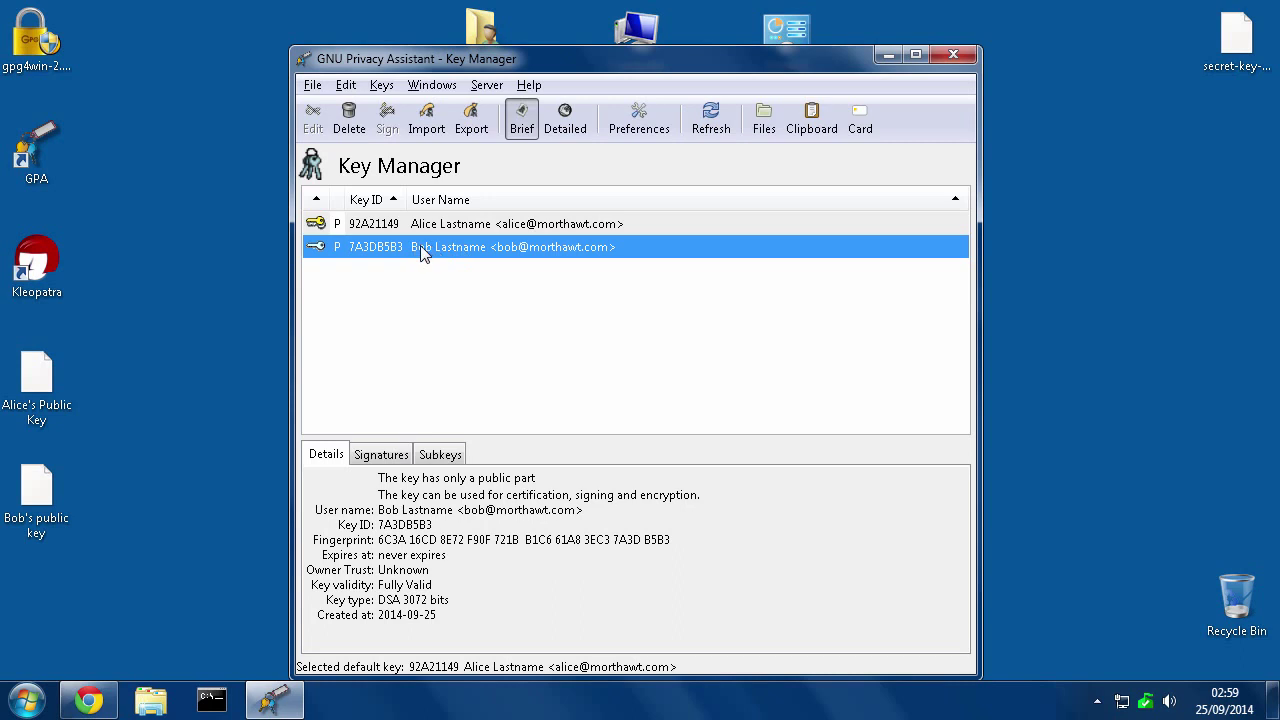
Set the owner trust of the contact's key 7A3DB5B3 to Full, then start quitting GPA
{"action": "right_click", "coordinate": [424, 255]}
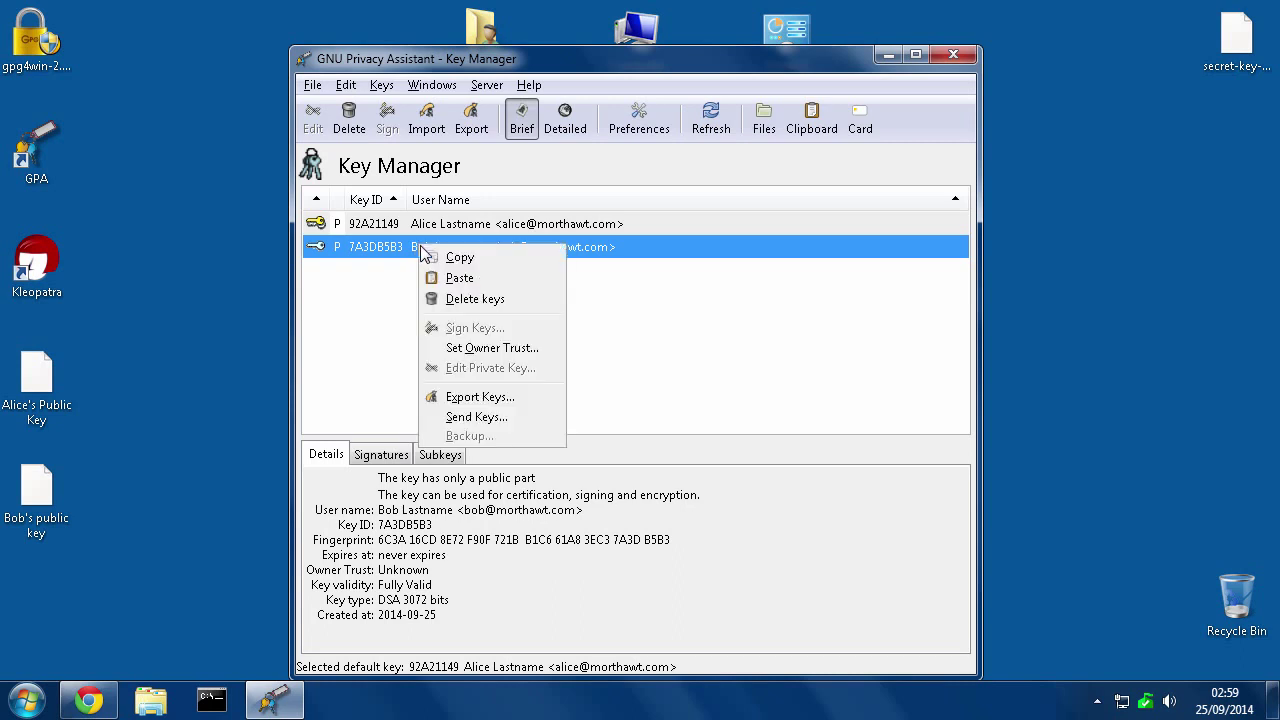
{"action": "left_click", "coordinate": [469, 349]}
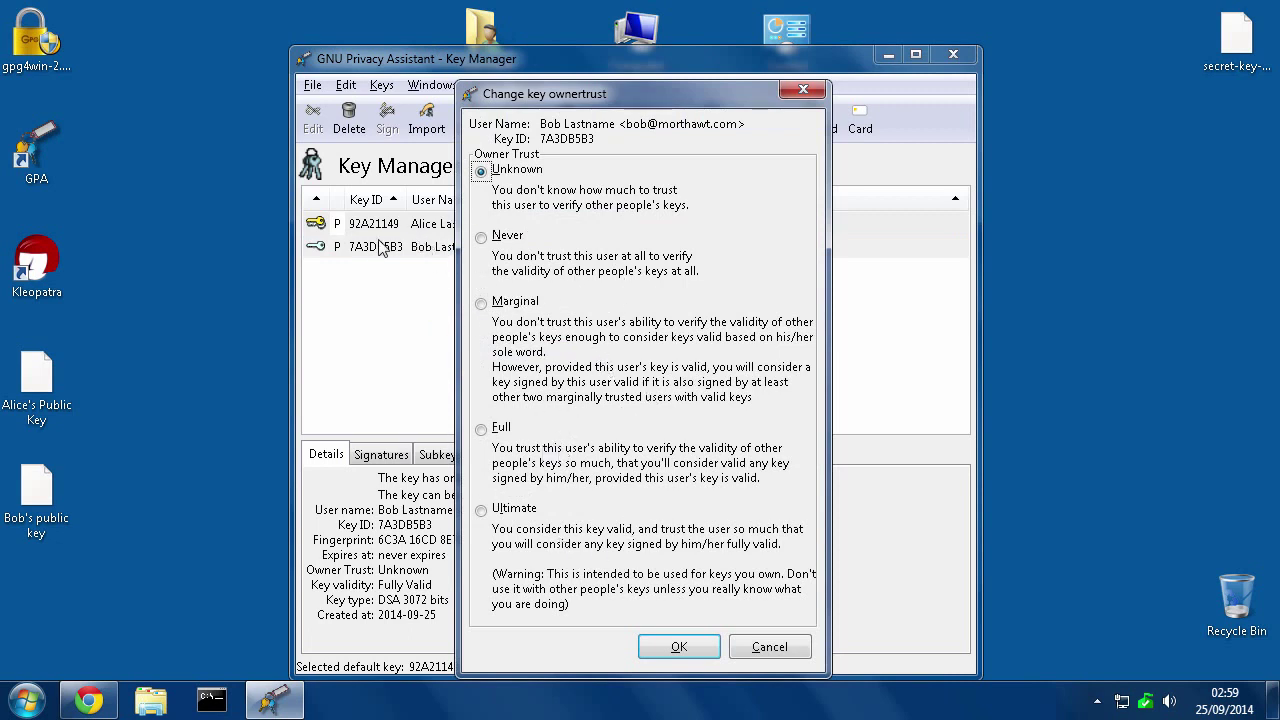
{"action": "left_click_drag", "start_coordinate": [515, 94], "coordinate": [622, 86]}
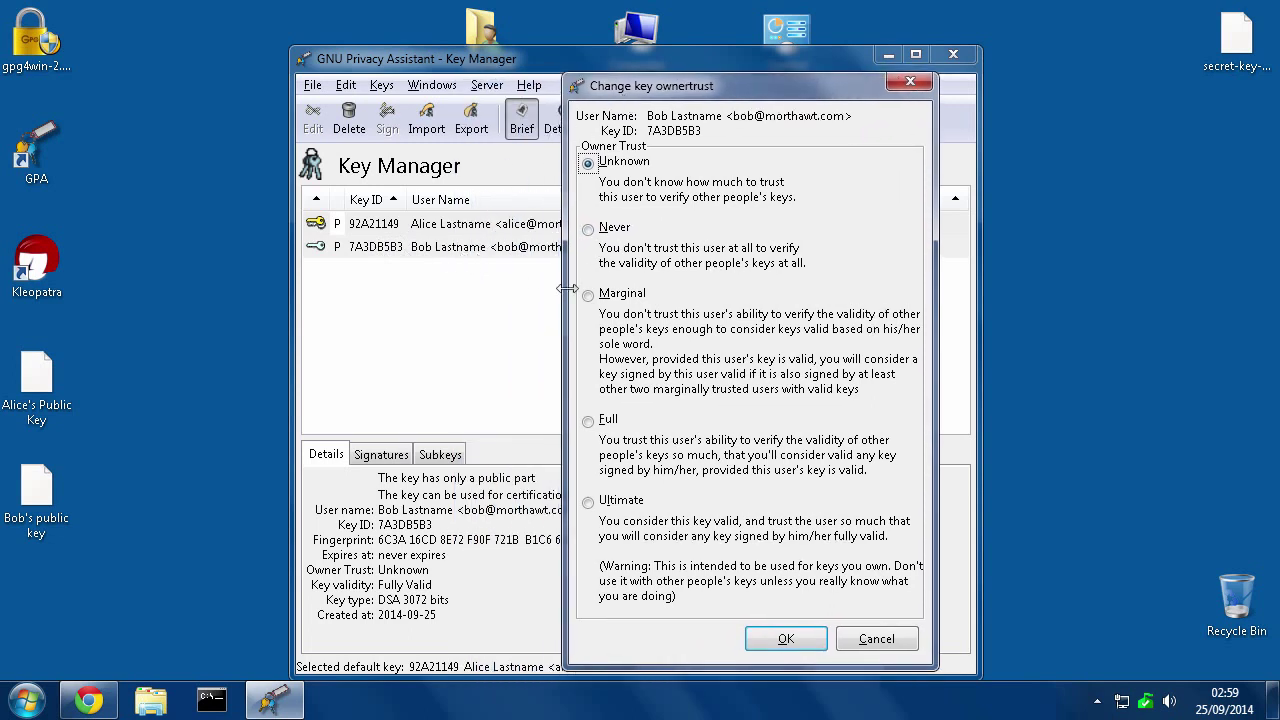
{"action": "left_click", "coordinate": [589, 422]}
{"action": "left_click", "coordinate": [786, 640]}
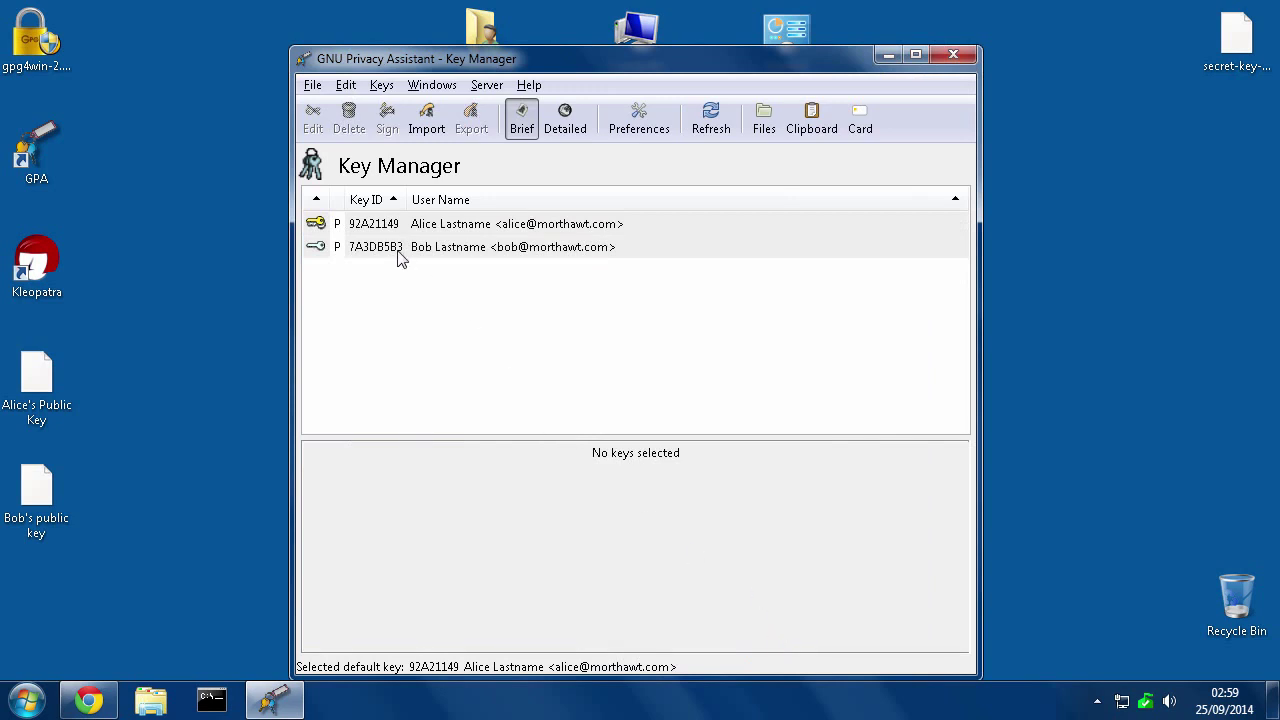
{"action": "left_click", "coordinate": [399, 257]}
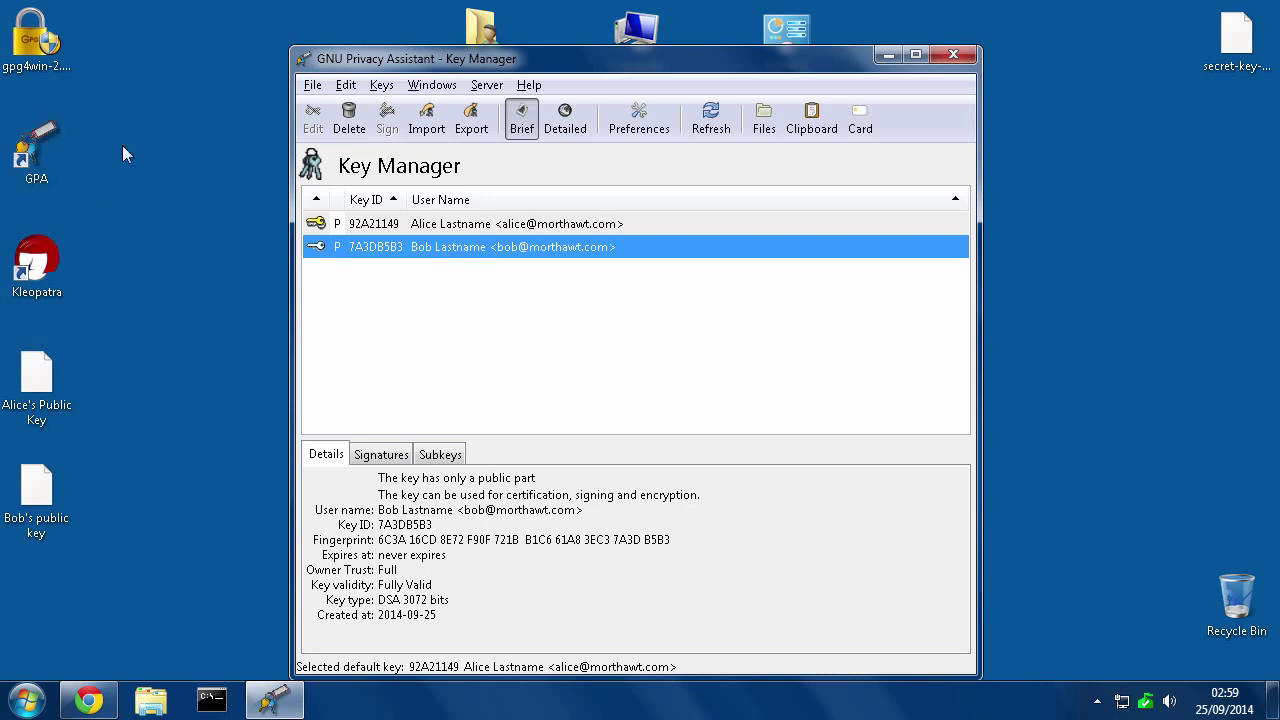
{"action": "left_click", "coordinate": [313, 86]}
Quit GPA, relaunch it from the desktop shortcut, and bring up the empty Clipboard window
{"action": "left_click", "coordinate": [327, 129]}
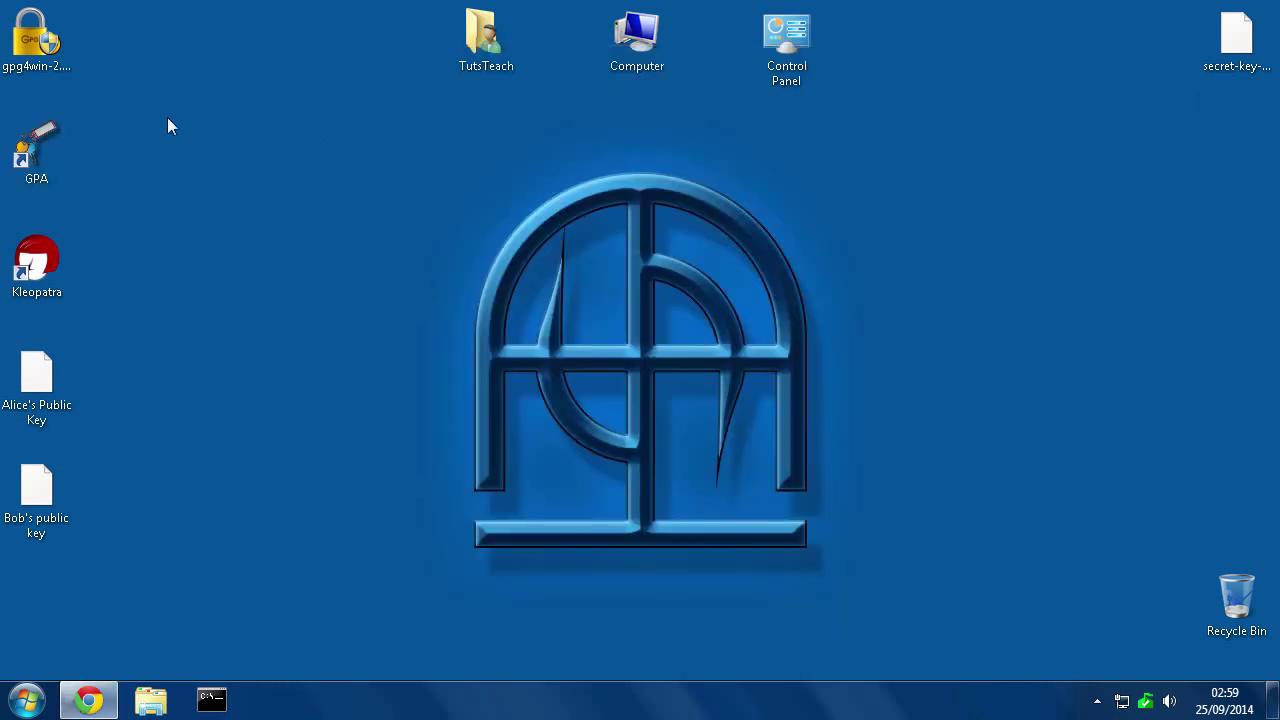
{"action": "double_click", "coordinate": [33, 163]}
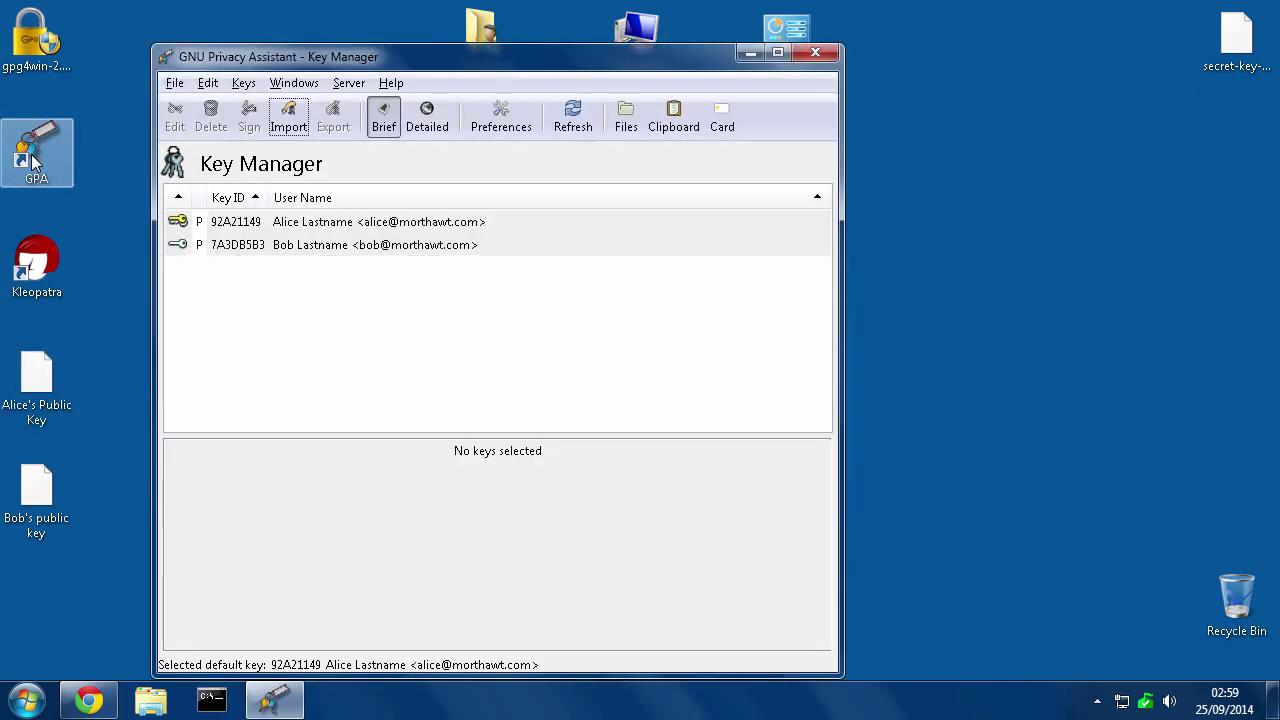
{"action": "left_click", "coordinate": [674, 116]}
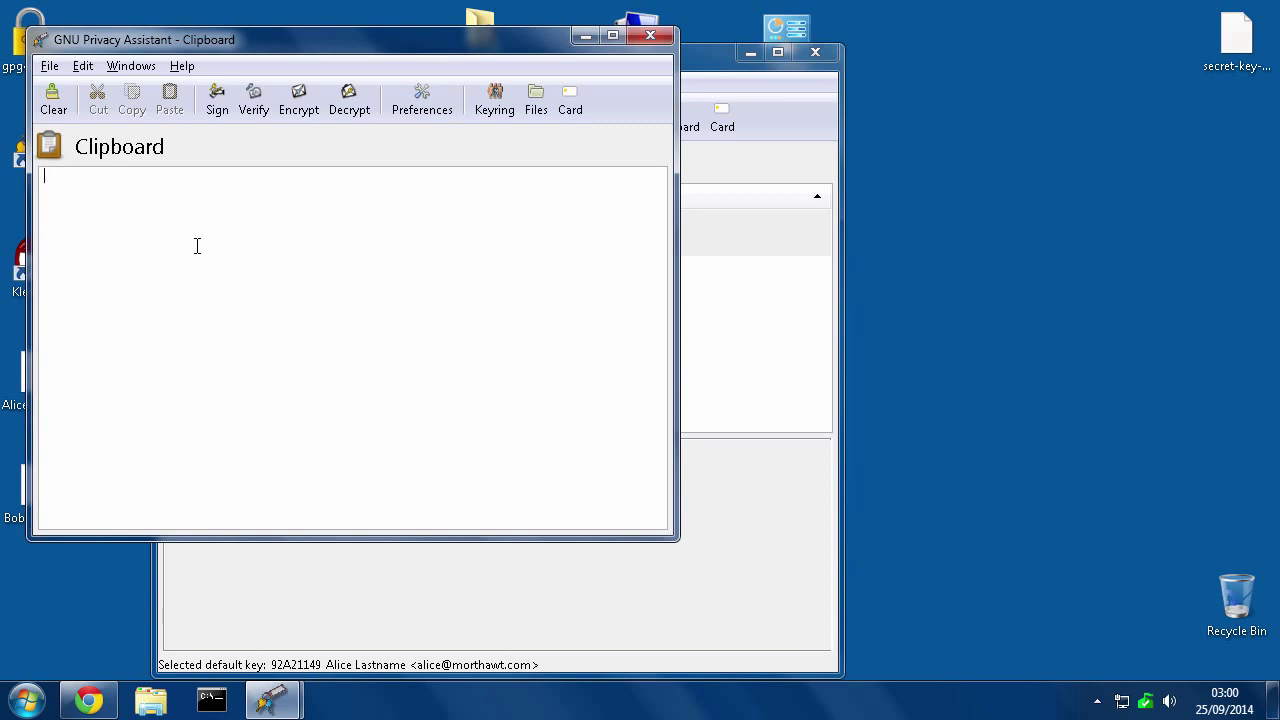
{"action": "left_click", "coordinate": [89, 700]}
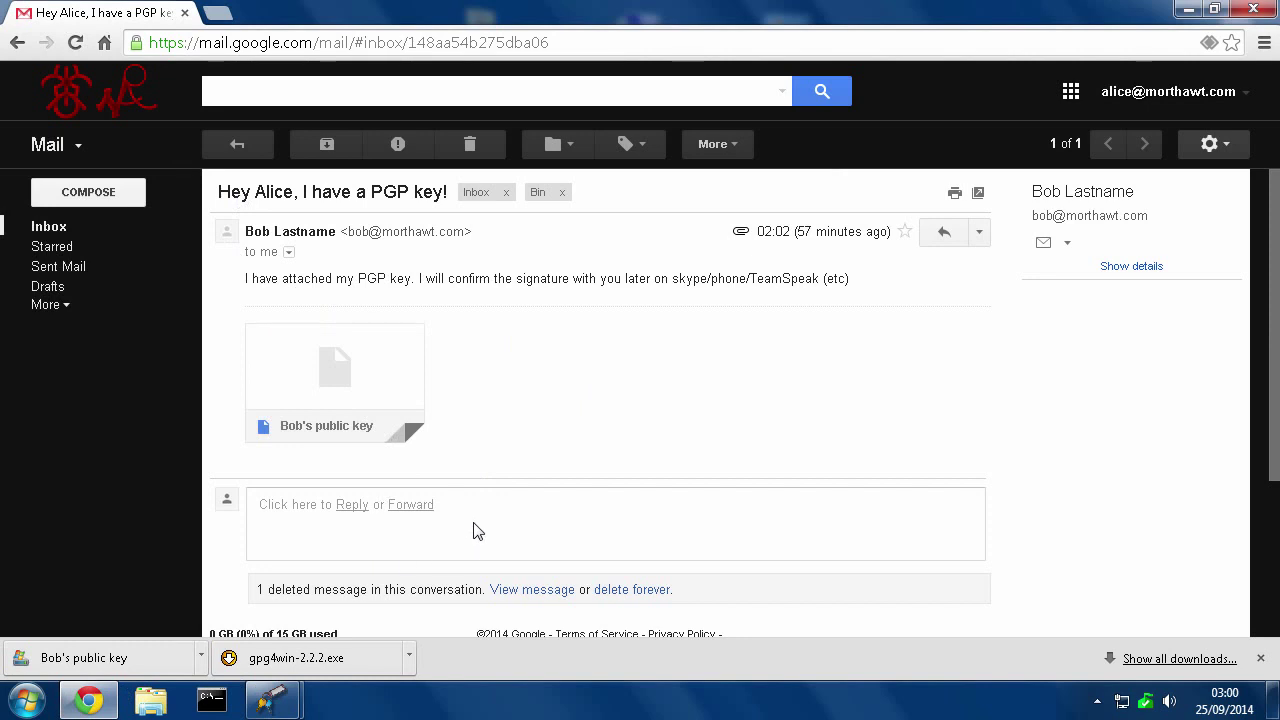
{"action": "left_click", "coordinate": [322, 540]}
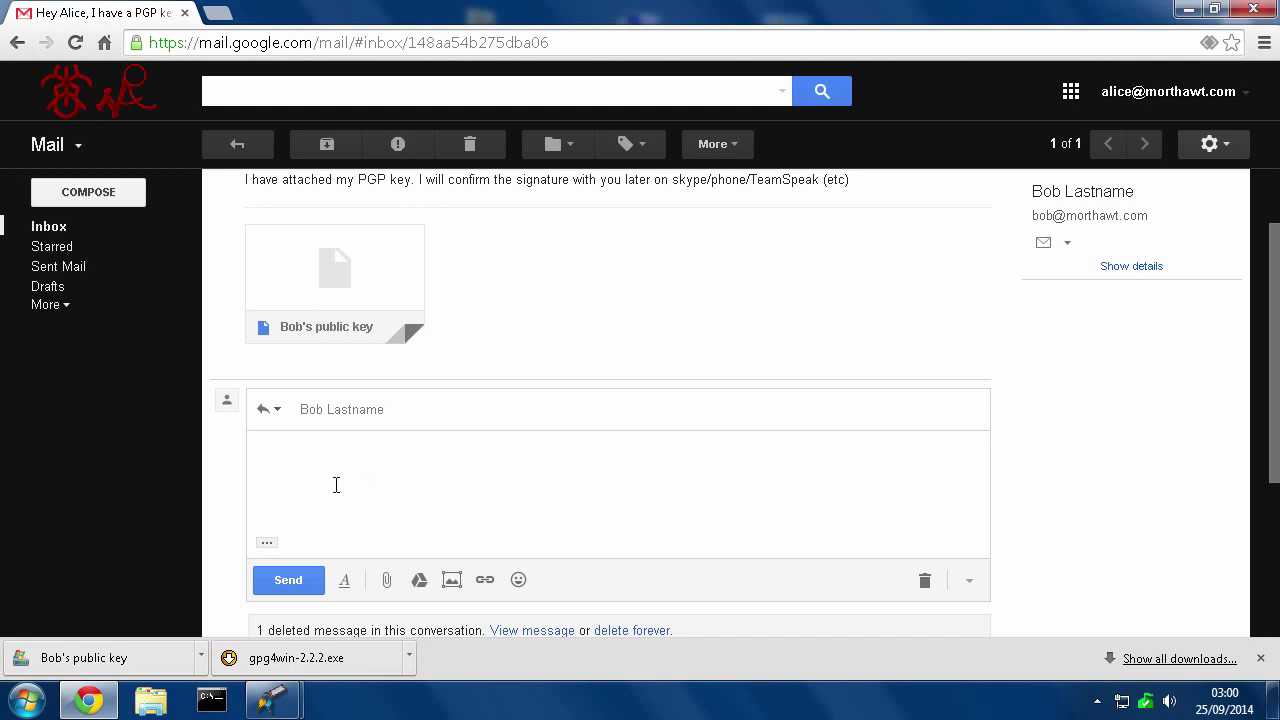
{"action": "type", "text": "dghdfgth fghjfgt"}
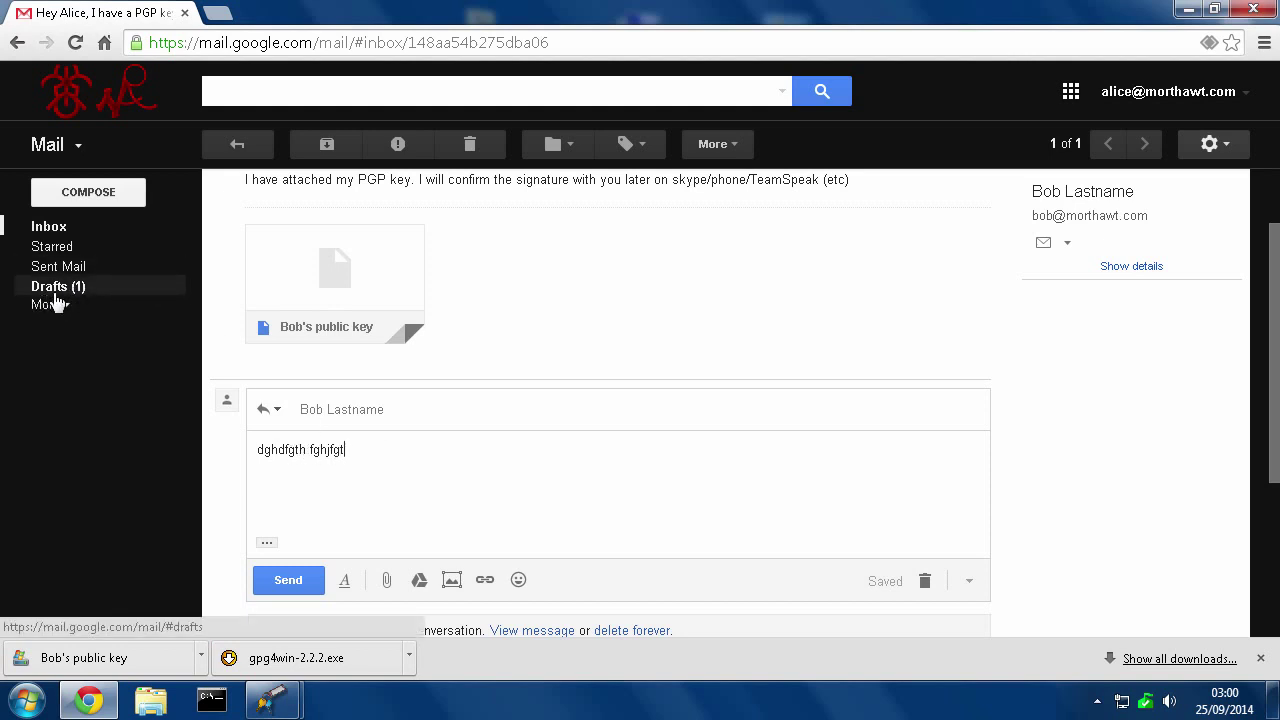
{"action": "left_click", "coordinate": [925, 582]}
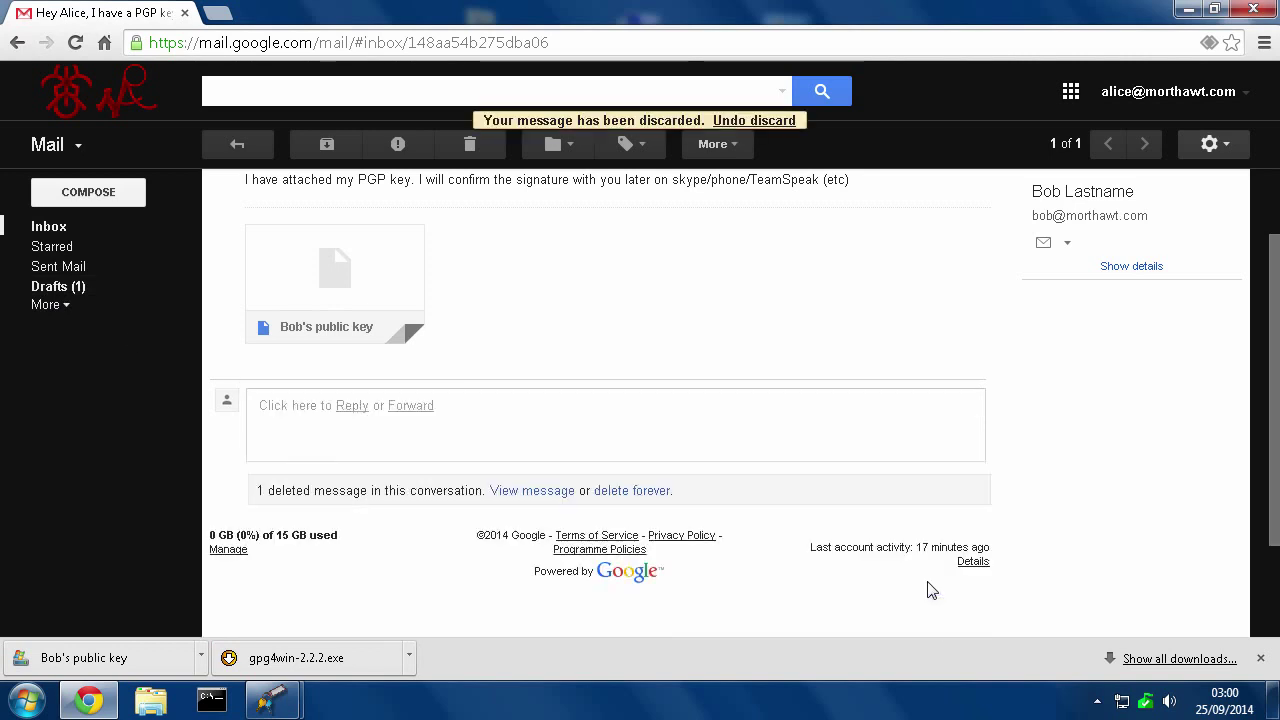
Type 'This is my first encrypted email. Did it go through ok?' into the Clipboard, fixing a typo
{"action": "left_click", "coordinate": [1189, 10]}
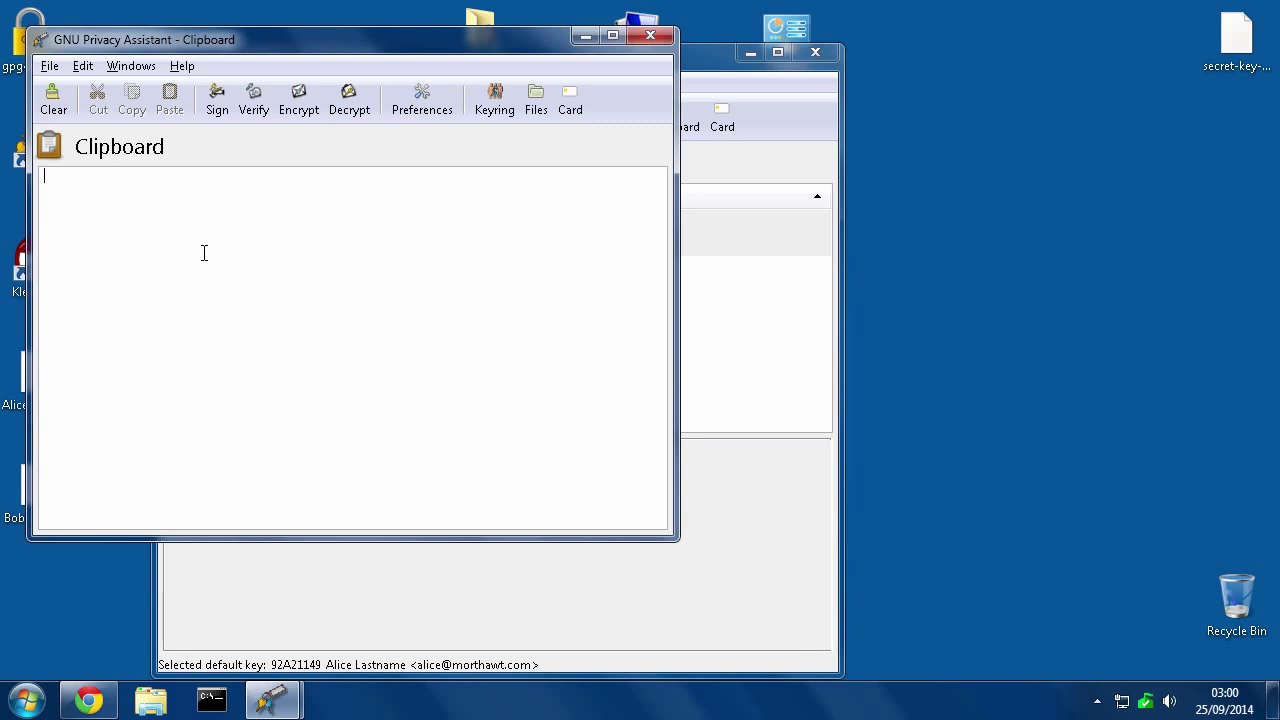
{"action": "type", "text": "This is my first encrypted email. Did it go through ok?"}
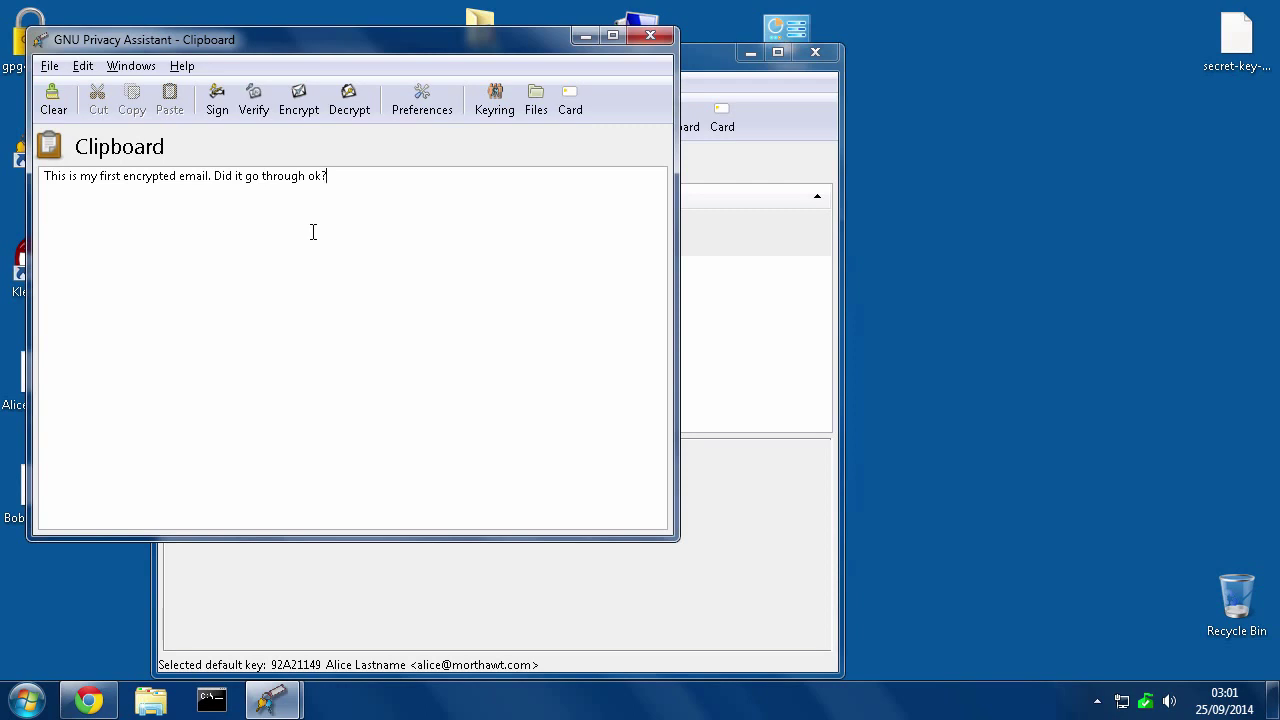
Encrypt the Clipboard message for the contact's key only and sign it with your own key
{"action": "left_click", "coordinate": [299, 100]}
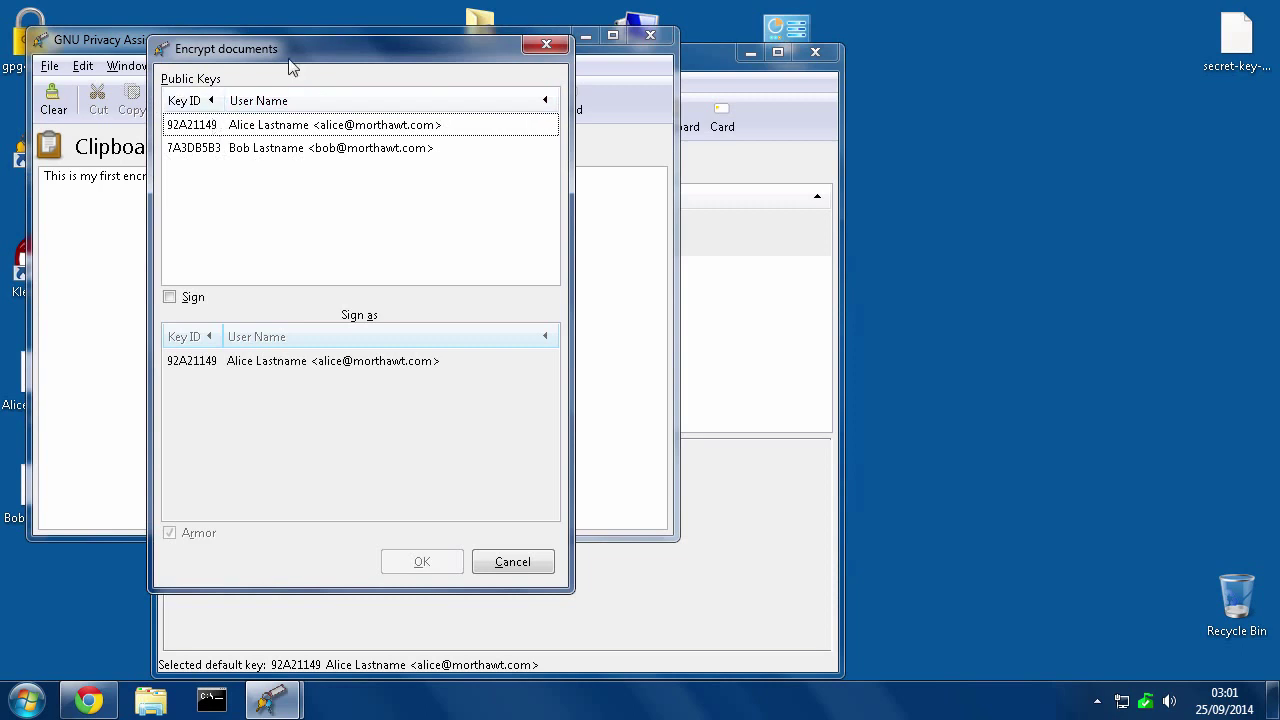
{"action": "left_click", "coordinate": [223, 149]}
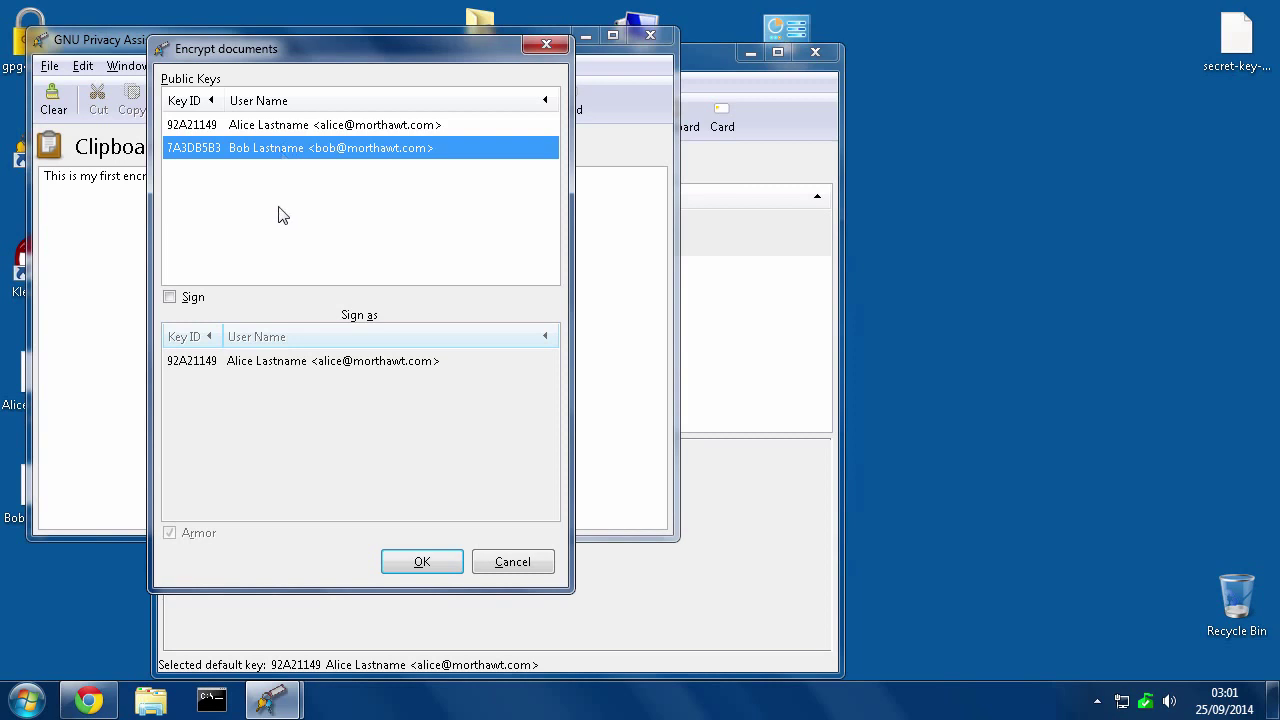
{"action": "left_click", "coordinate": [247, 125], "text": "ctrl"}
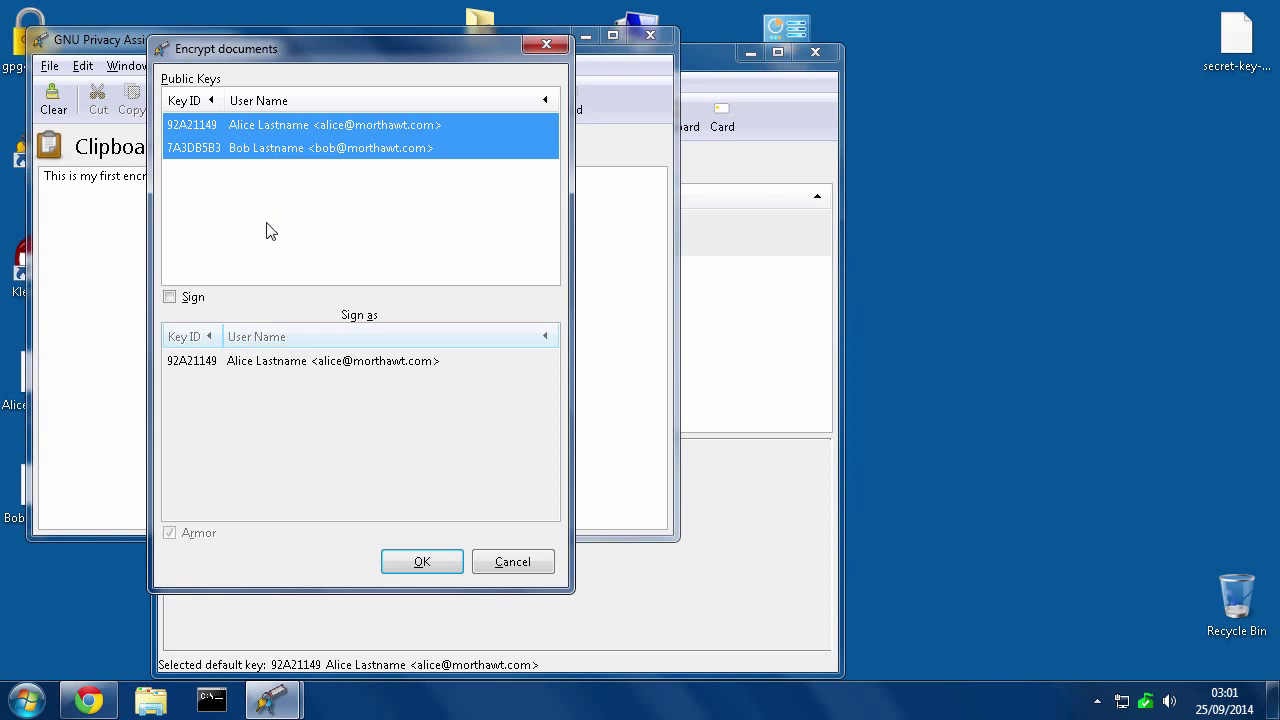
{"action": "left_click", "coordinate": [209, 155]}
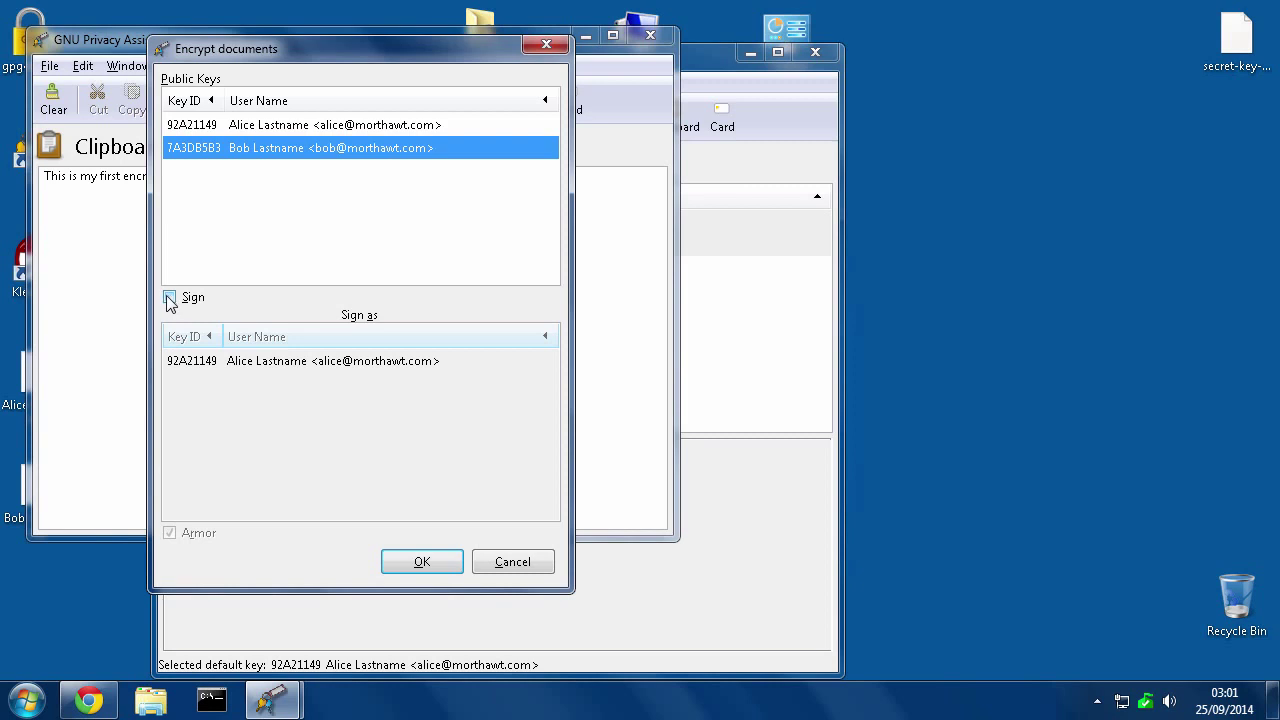
{"action": "left_click", "coordinate": [169, 298]}
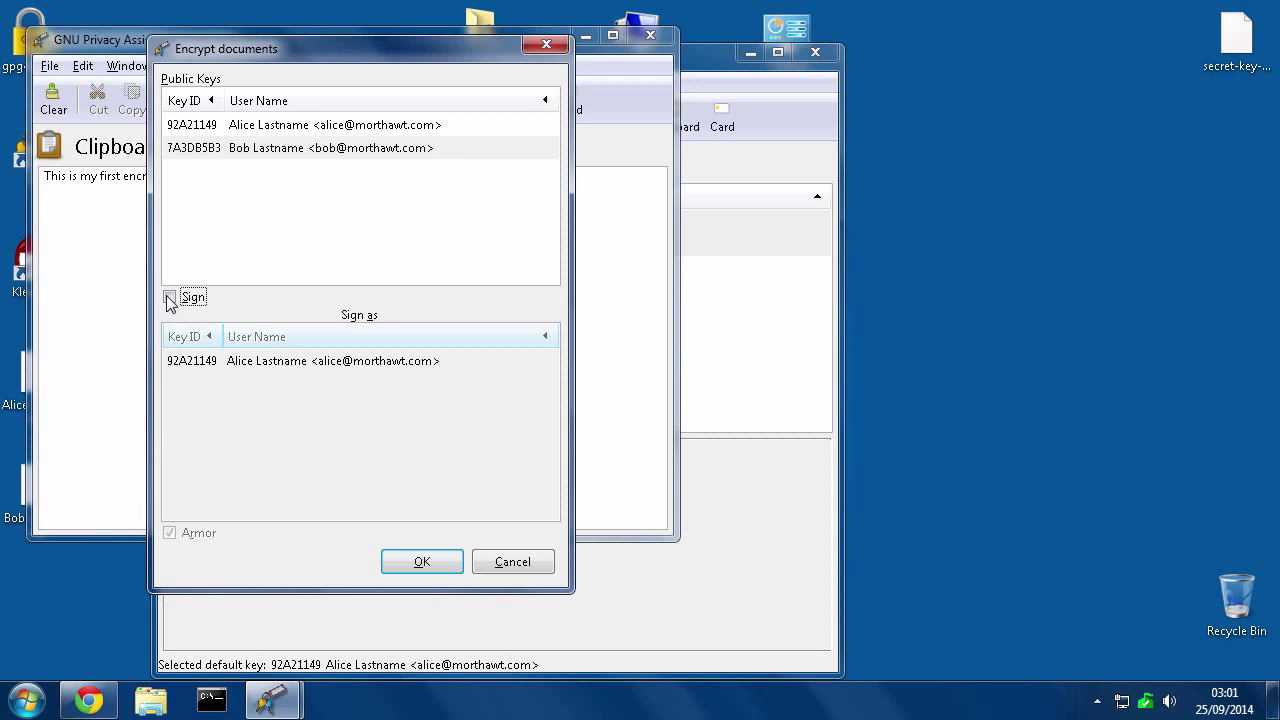
{"action": "left_click", "coordinate": [232, 368]}
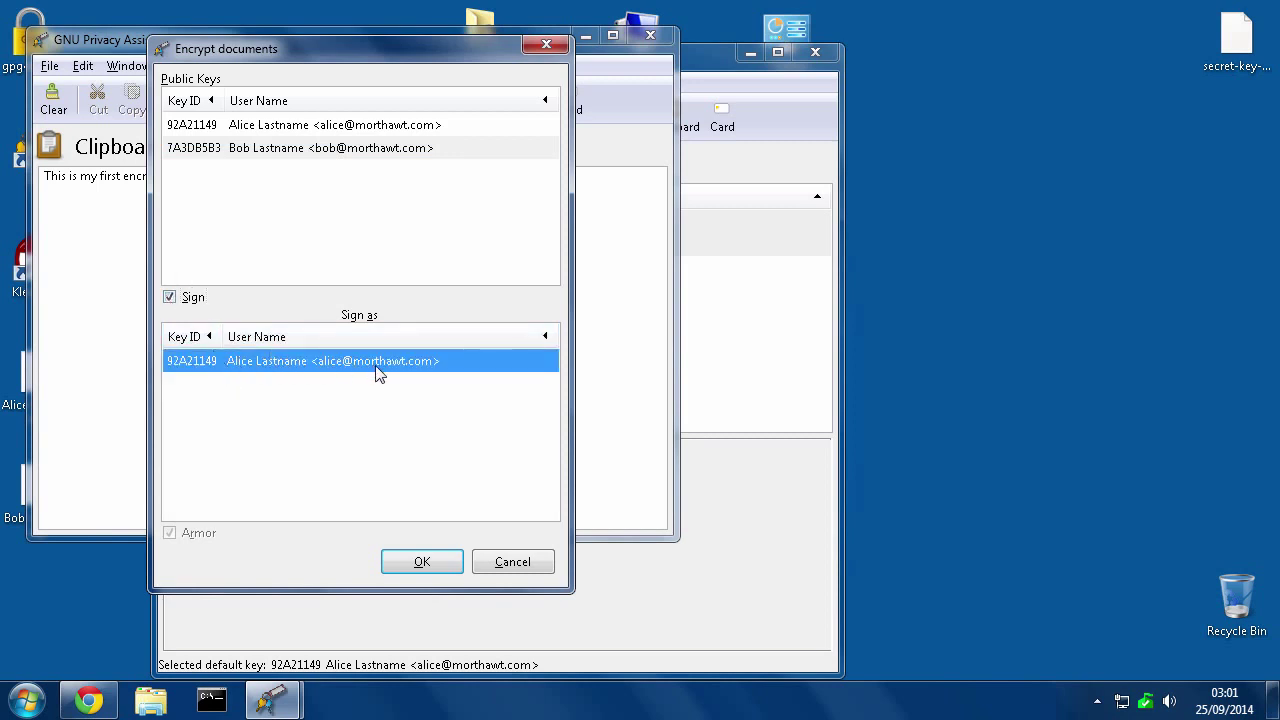
{"action": "left_click", "coordinate": [422, 563]}
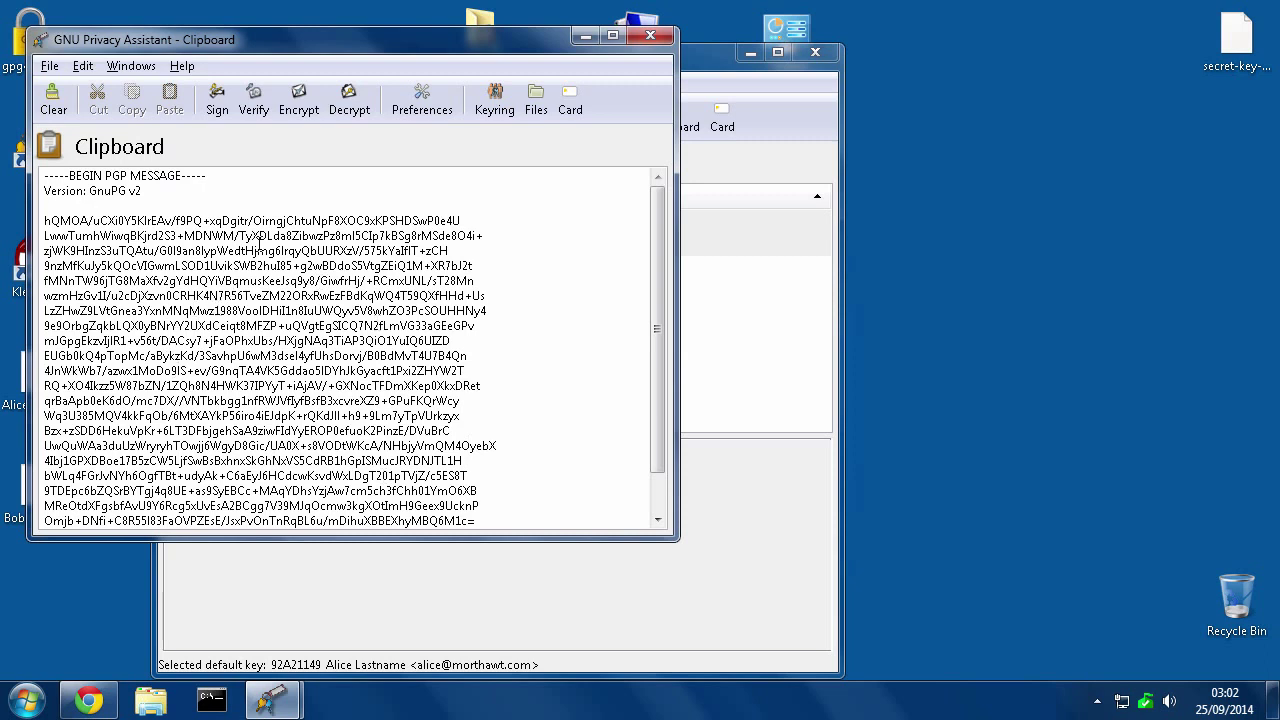
Select all of the PGP message text in the Clipboard and copy it
{"action": "scroll", "coordinate": [634, 366], "scroll_direction": "down", "scroll_amount": 1}
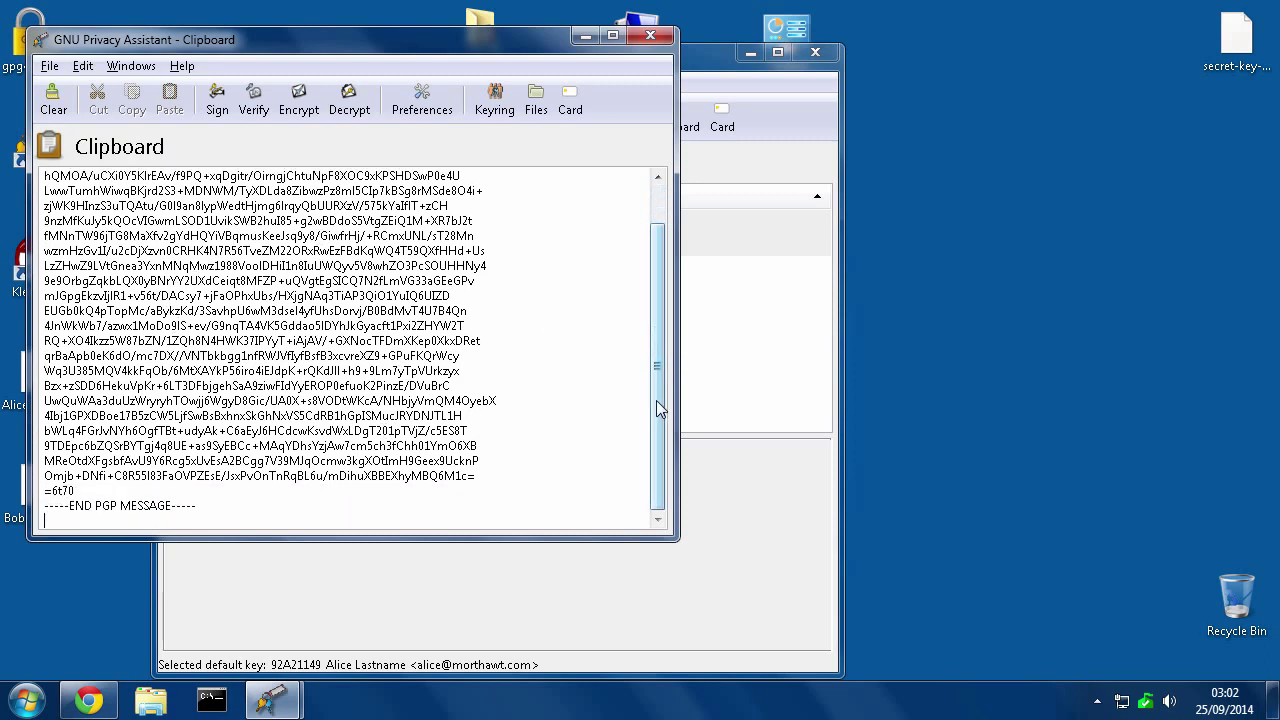
{"action": "scroll", "coordinate": [467, 326], "scroll_direction": "up", "scroll_amount": 1}
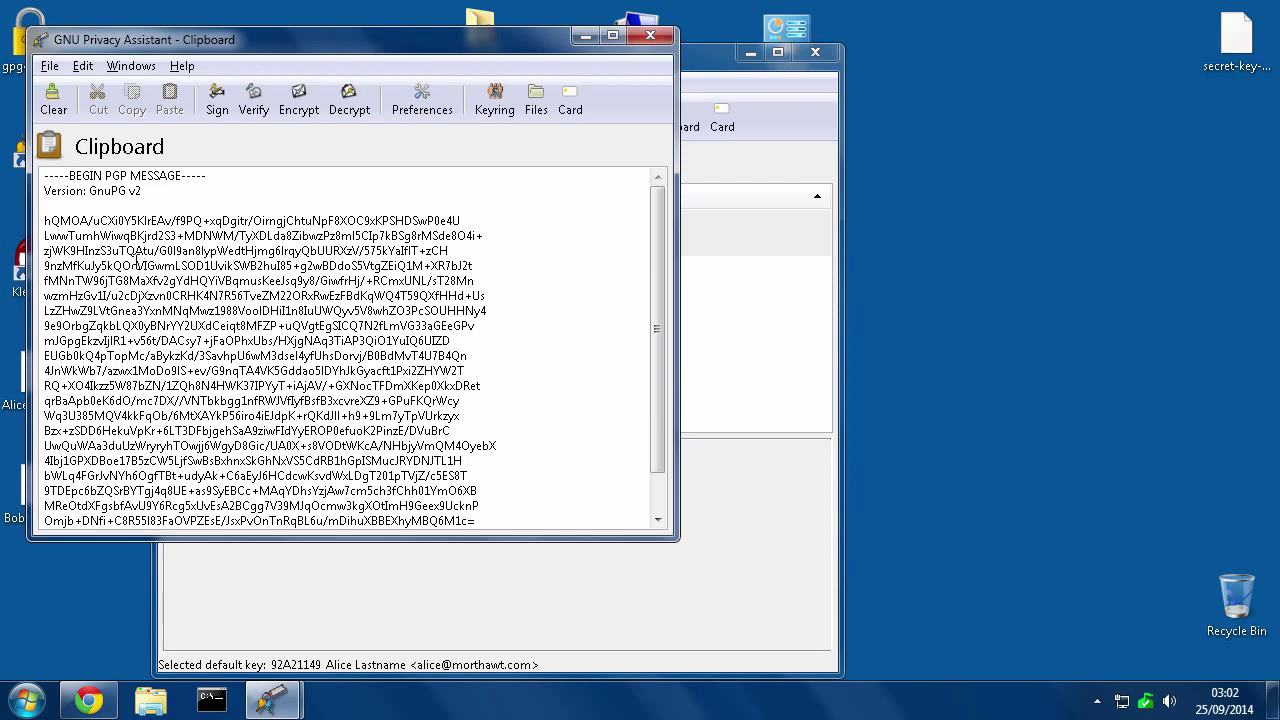
{"action": "right_click", "coordinate": [133, 261]}
{"action": "left_click", "coordinate": [182, 365]}
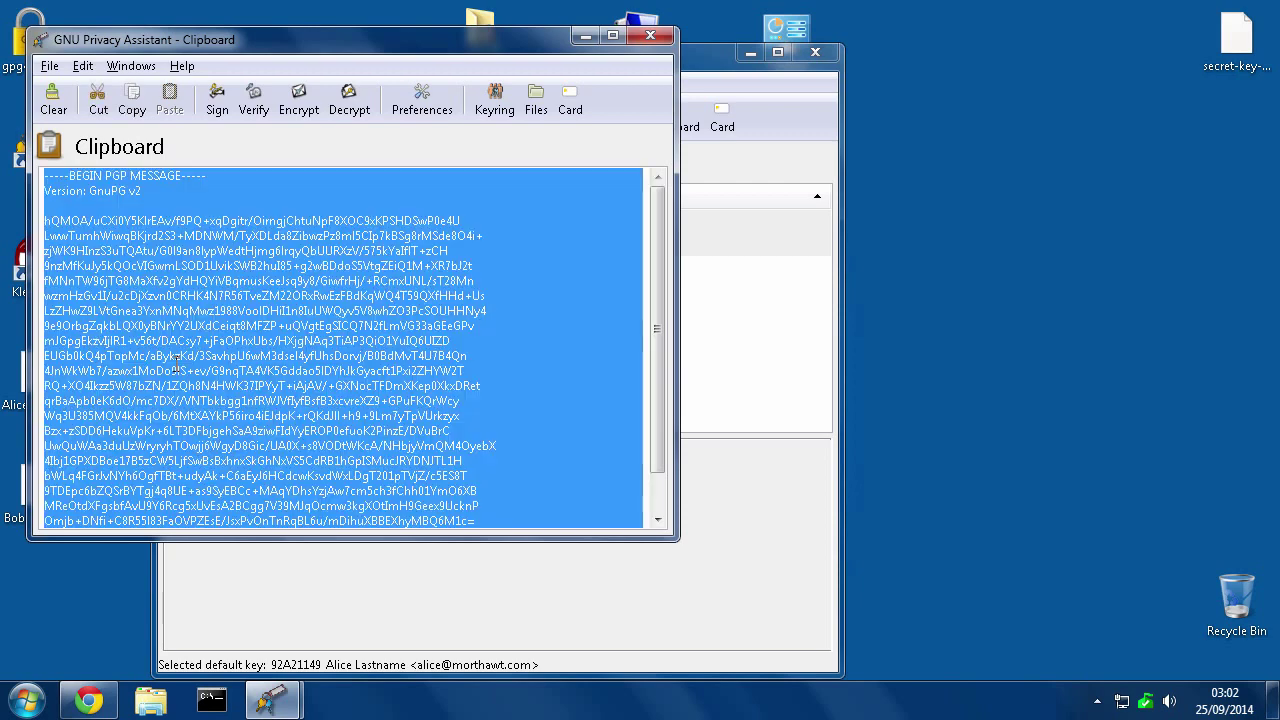
{"action": "right_click", "coordinate": [170, 297]}
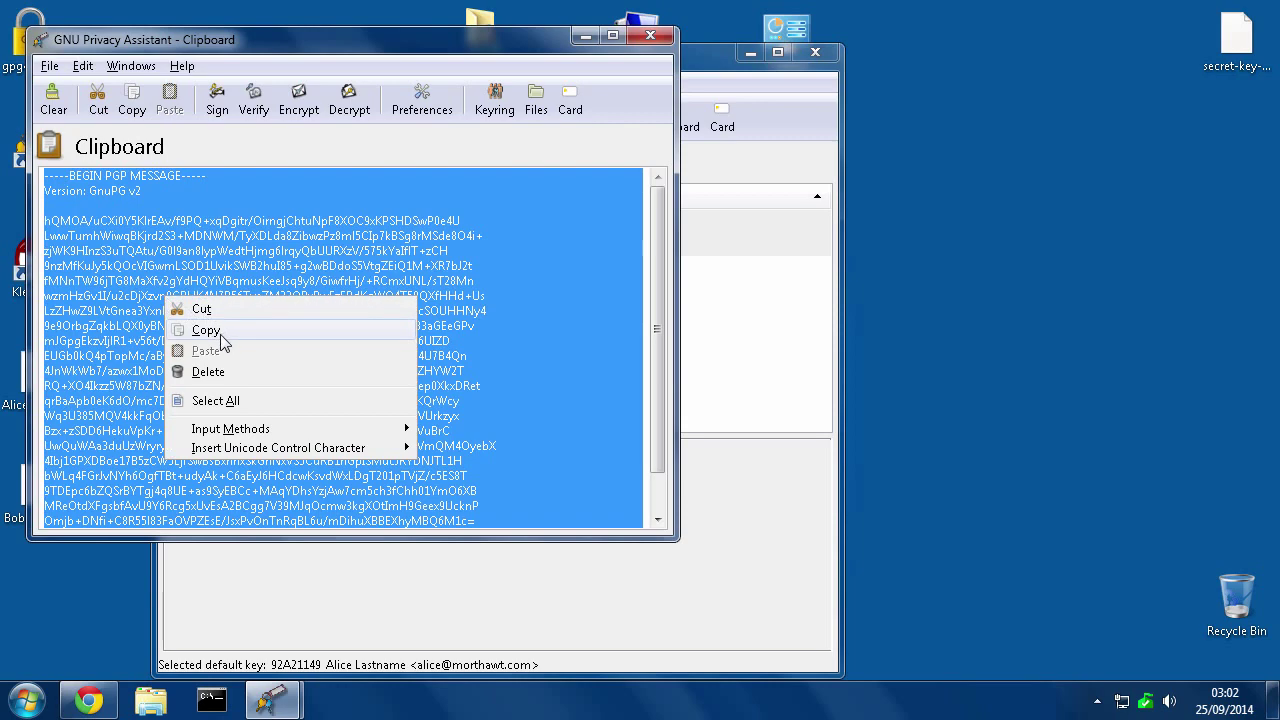
{"action": "left_click", "coordinate": [216, 330]}
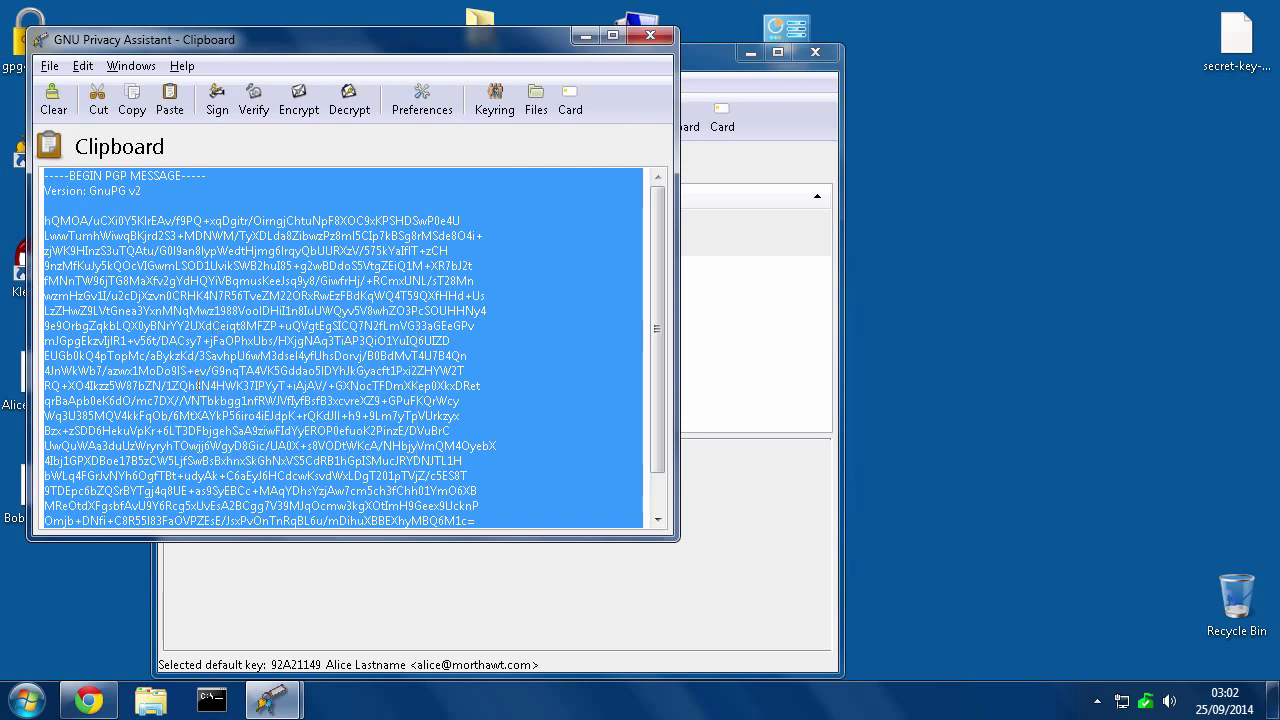
Launch Notepad from Accessories and paste the PGP message into it
{"action": "left_click", "coordinate": [24, 700]}
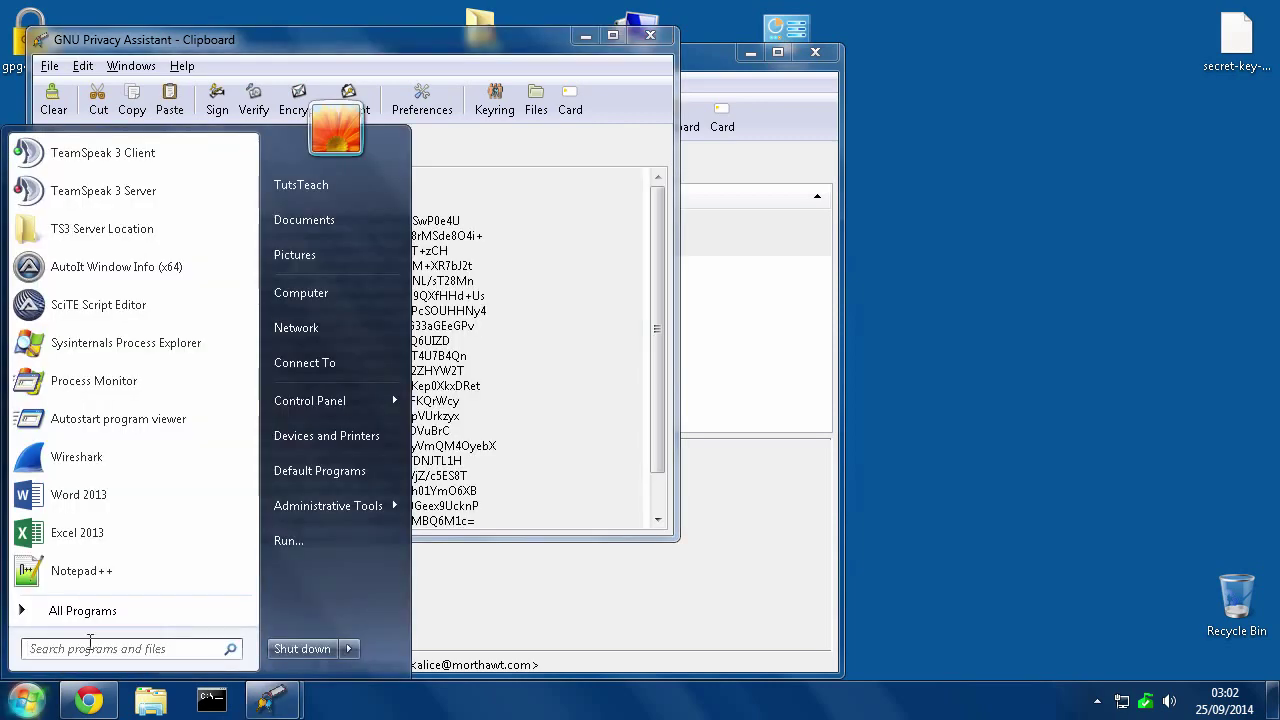
{"action": "left_click", "coordinate": [88, 618]}
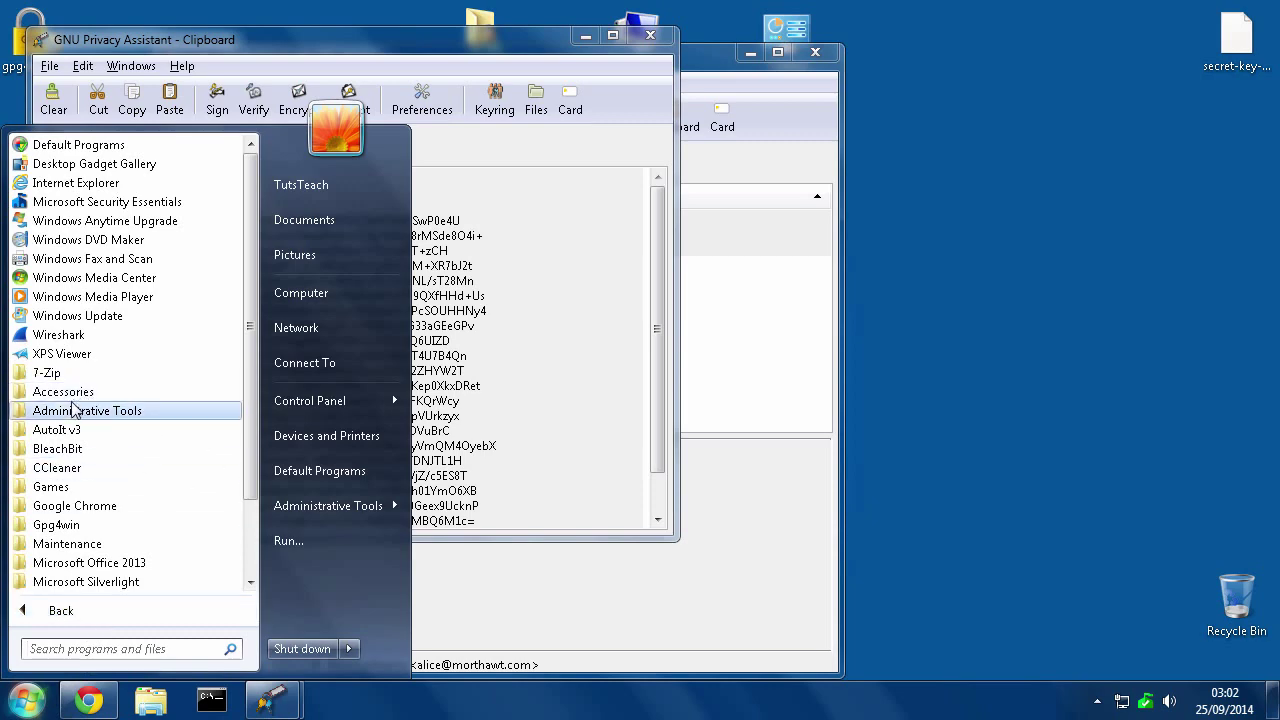
{"action": "left_click", "coordinate": [63, 392]}
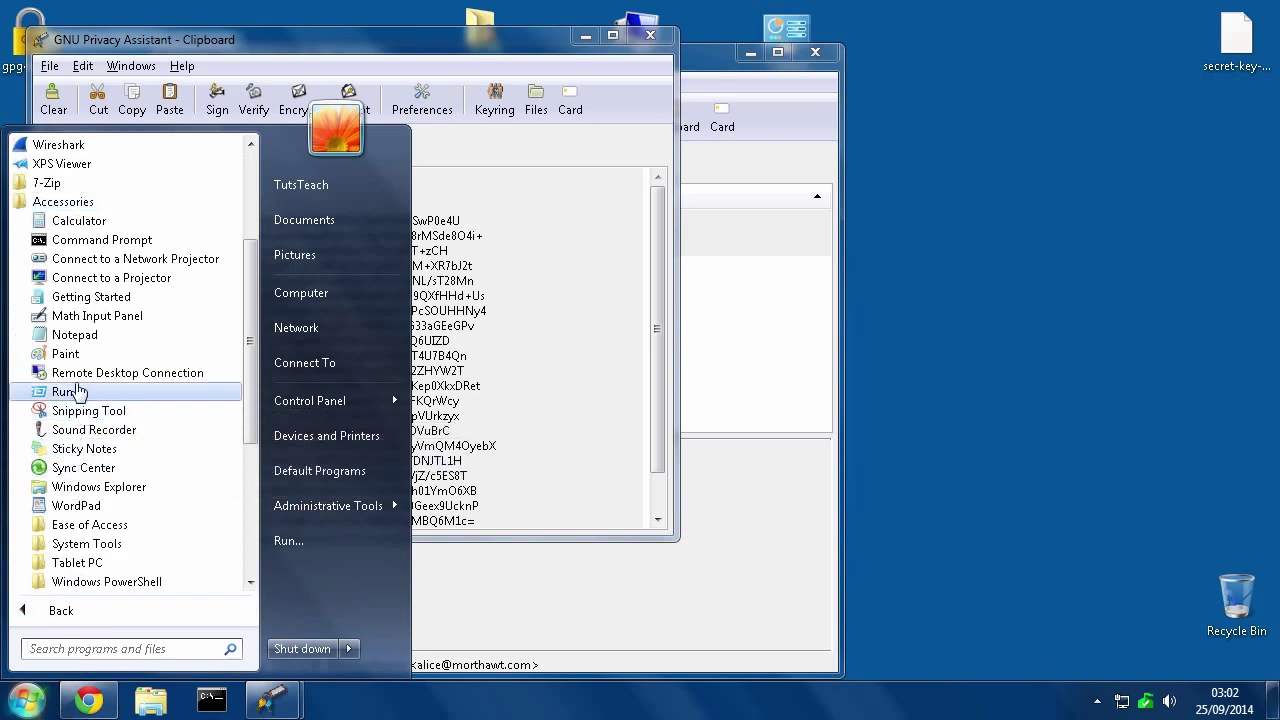
{"action": "left_click", "coordinate": [77, 338]}
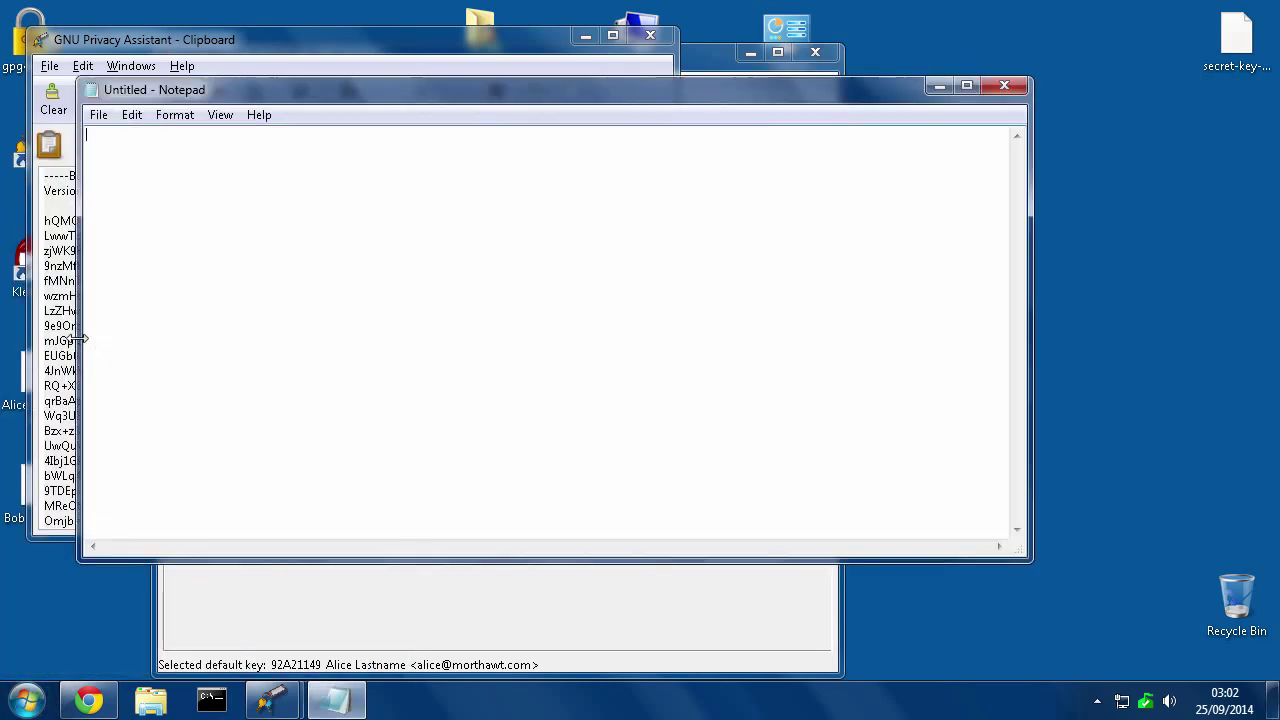
{"action": "right_click", "coordinate": [177, 180]}
{"action": "left_click", "coordinate": [232, 266]}
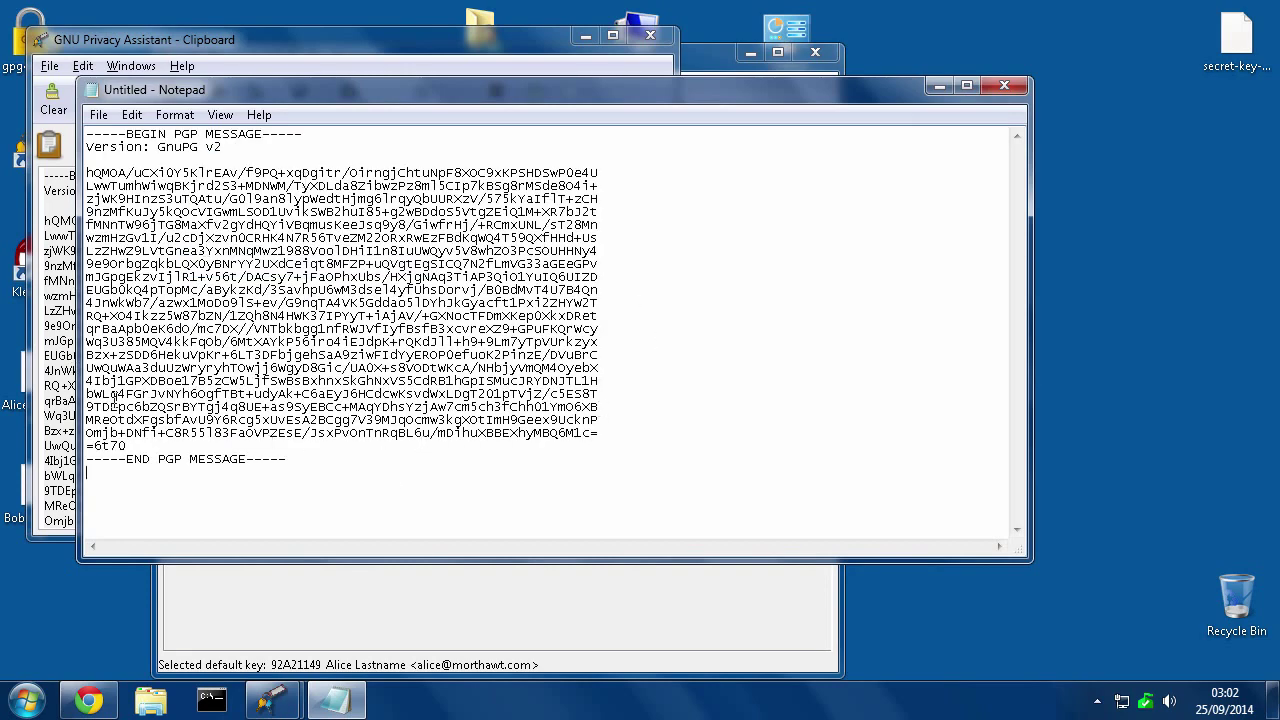
Save the message to the Desktop as 'My encrypted message to bob.txt'
{"action": "left_click", "coordinate": [98, 115]}
{"action": "left_click", "coordinate": [168, 210]}
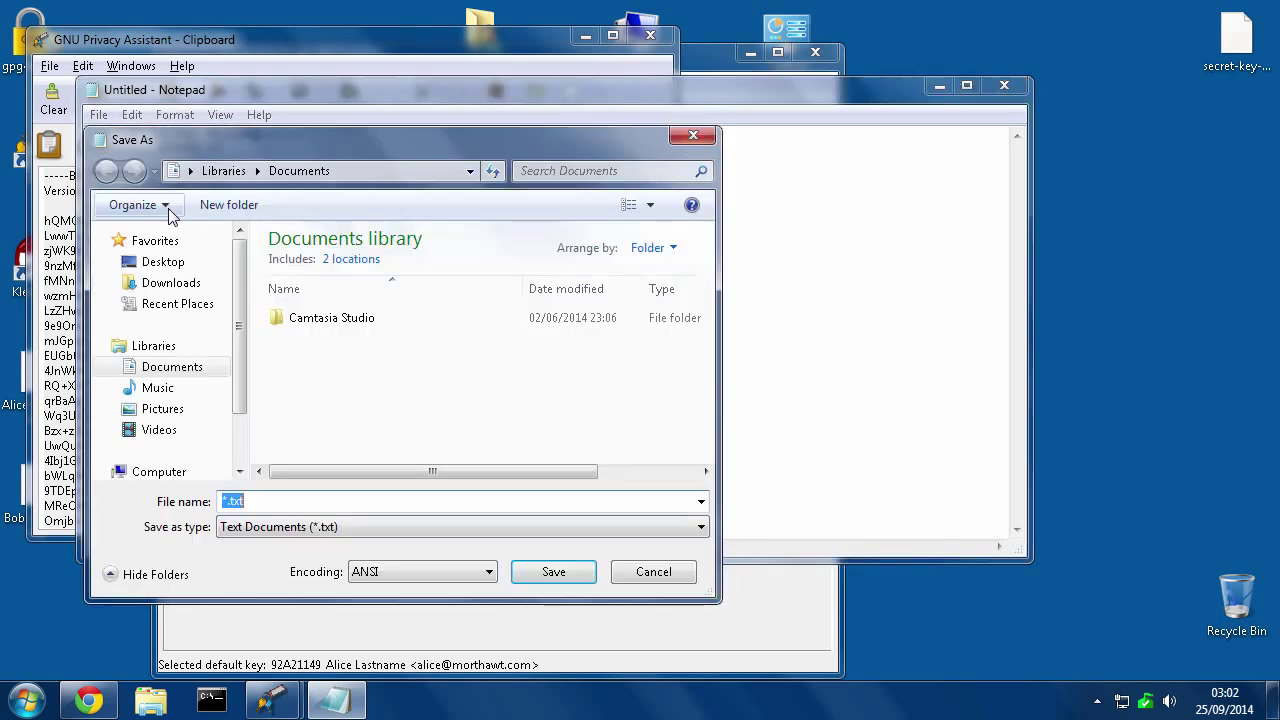
{"action": "left_click", "coordinate": [160, 262]}
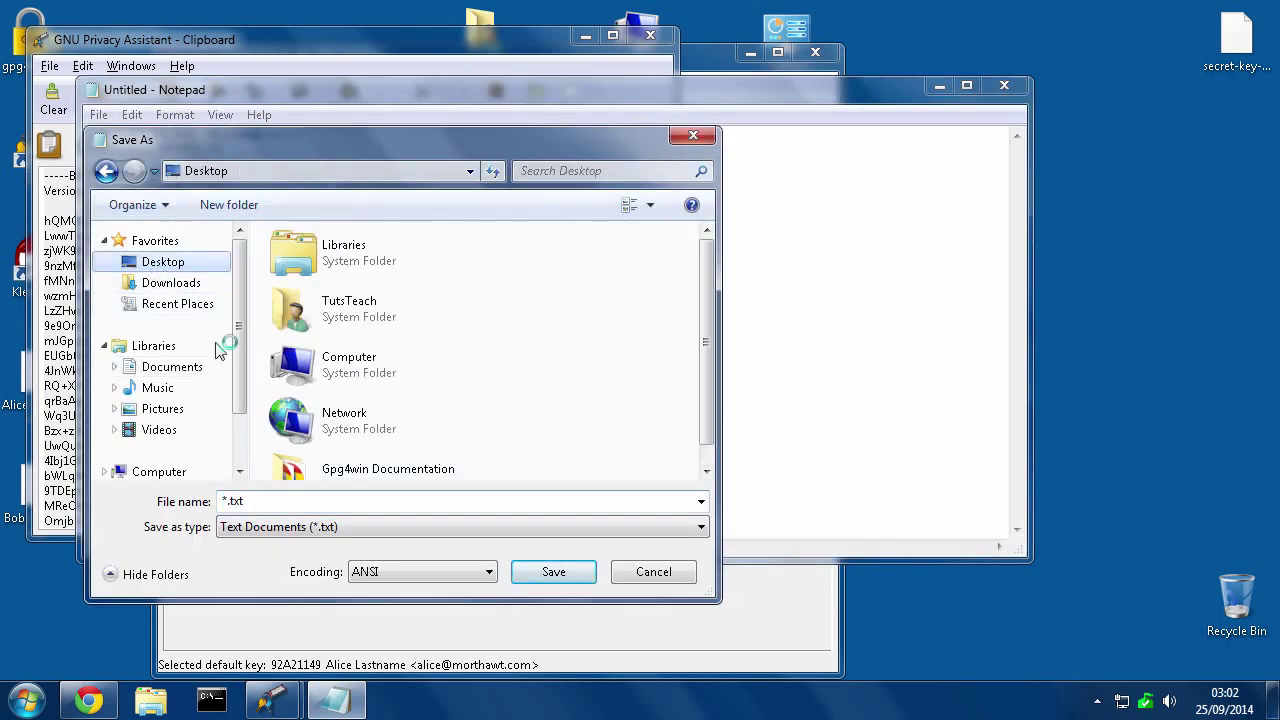
{"action": "double_click", "coordinate": [280, 500]}
{"action": "type", "text": "My "}
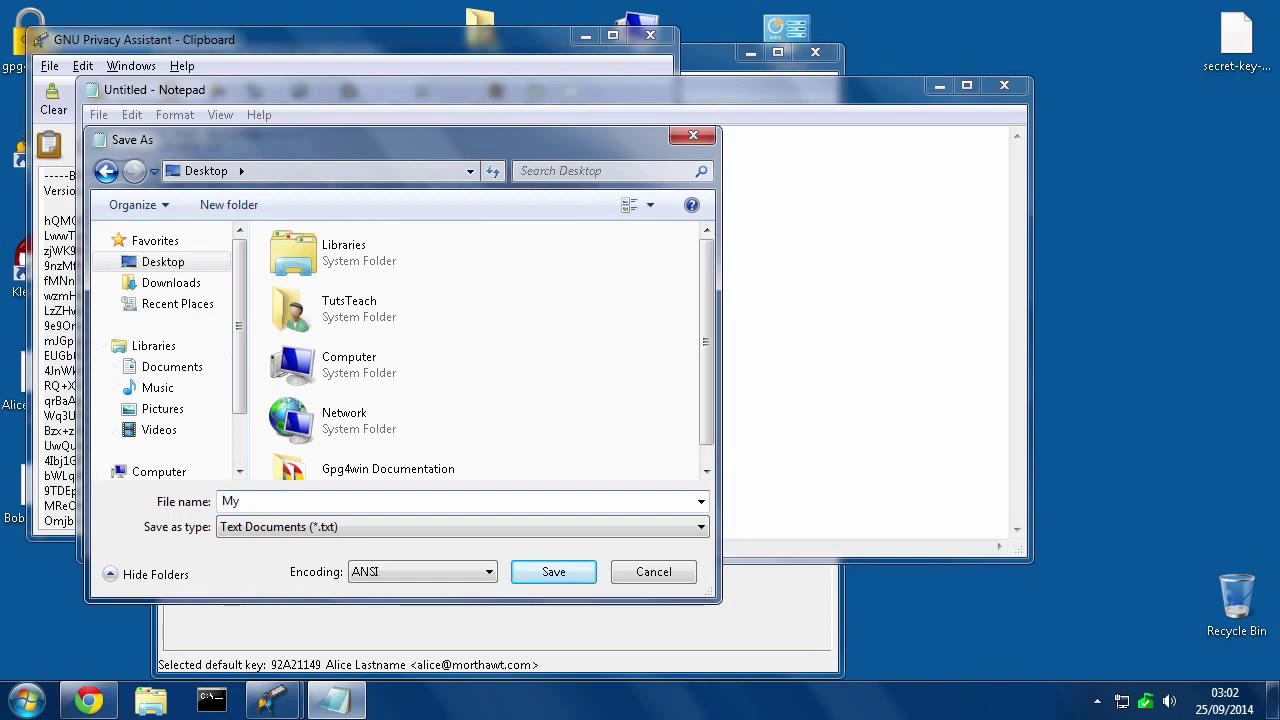
{"action": "type", "text": "encrypted message to bob"}
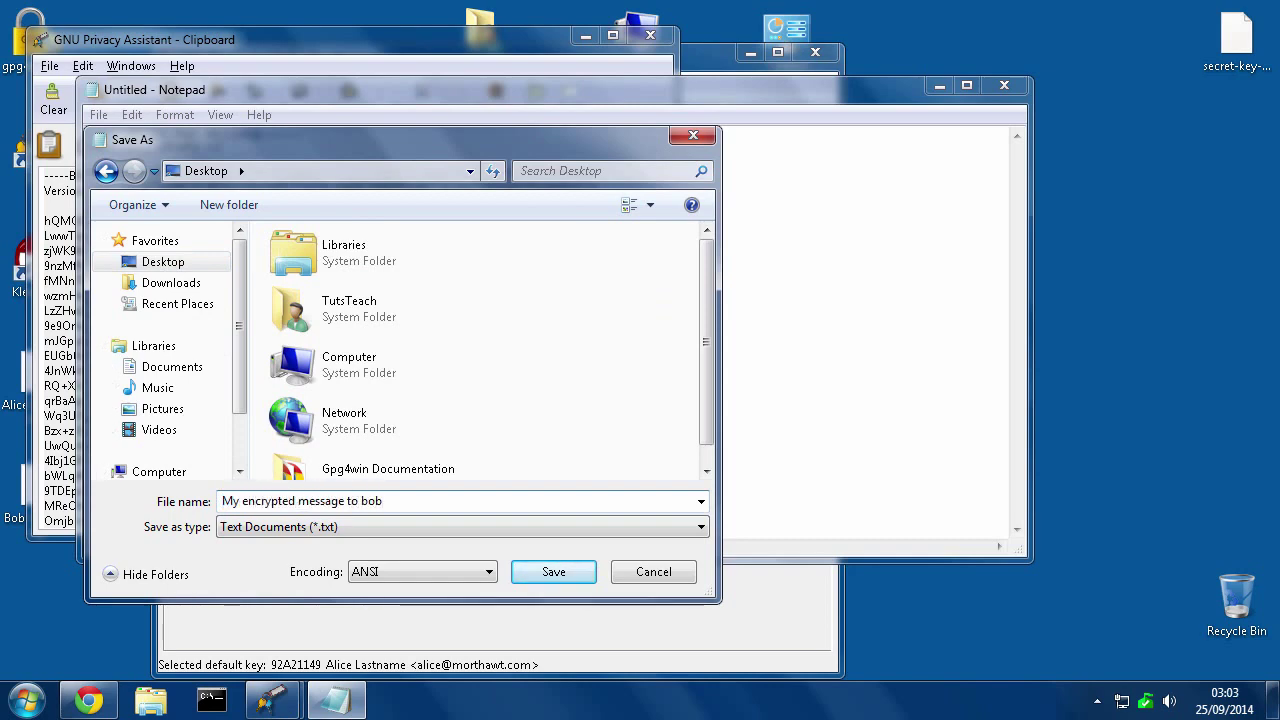
{"action": "key", "text": "Return"}
Close Notepad and the GPA Clipboard window
{"action": "left_click", "coordinate": [70, 620]}
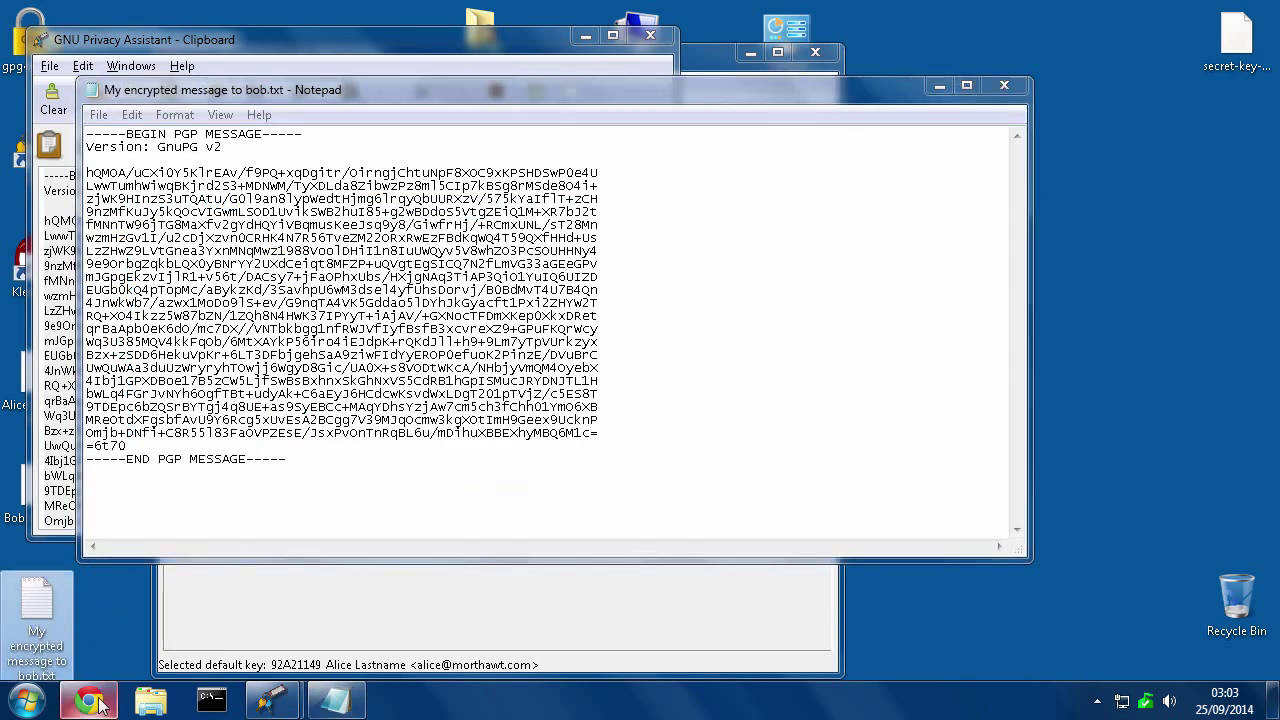
{"action": "left_click", "coordinate": [1004, 85]}
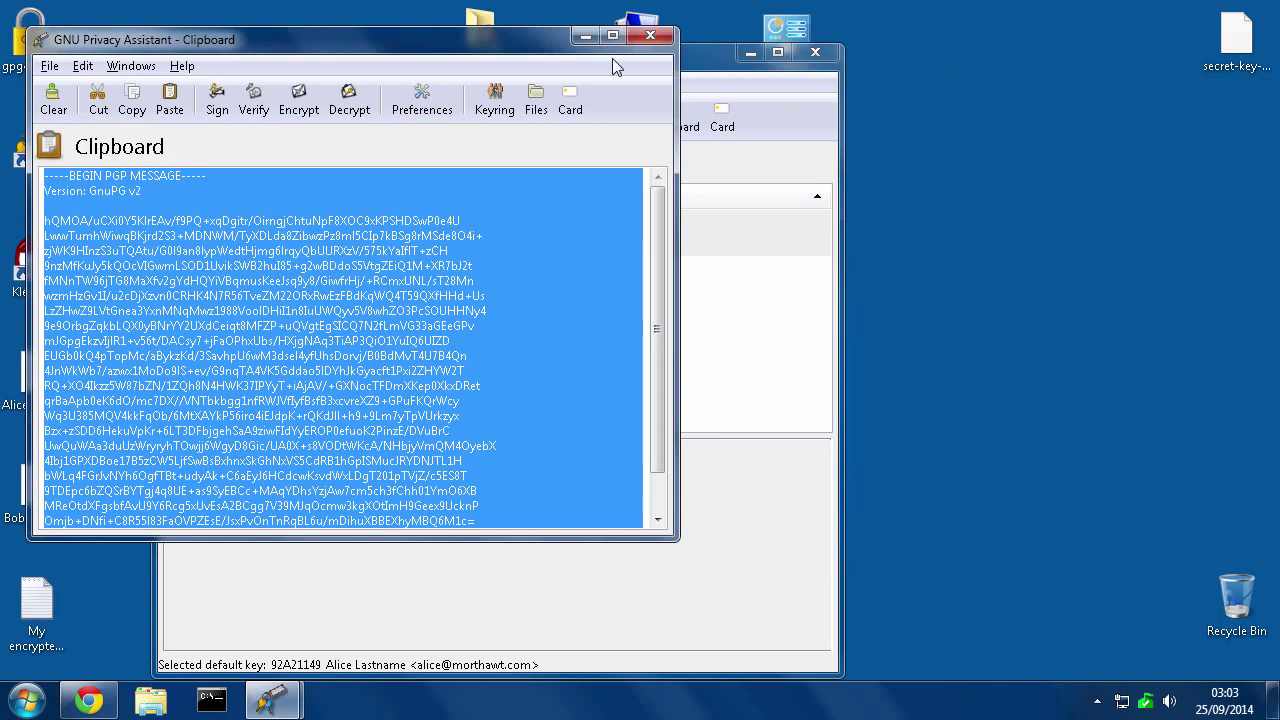
{"action": "left_click", "coordinate": [650, 36]}
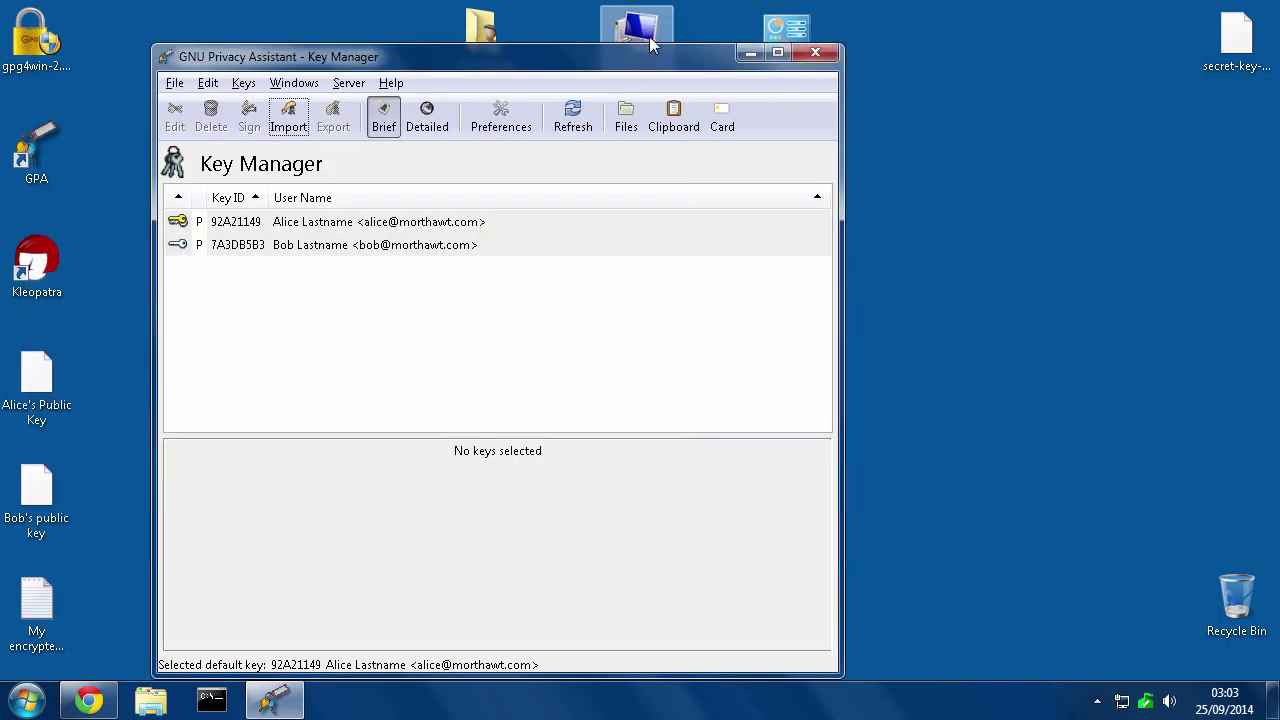
Compose an email to the contact with subject 'This is a message' and body 'I have attached'
{"action": "left_click", "coordinate": [89, 700]}
{"action": "left_click", "coordinate": [102, 98]}
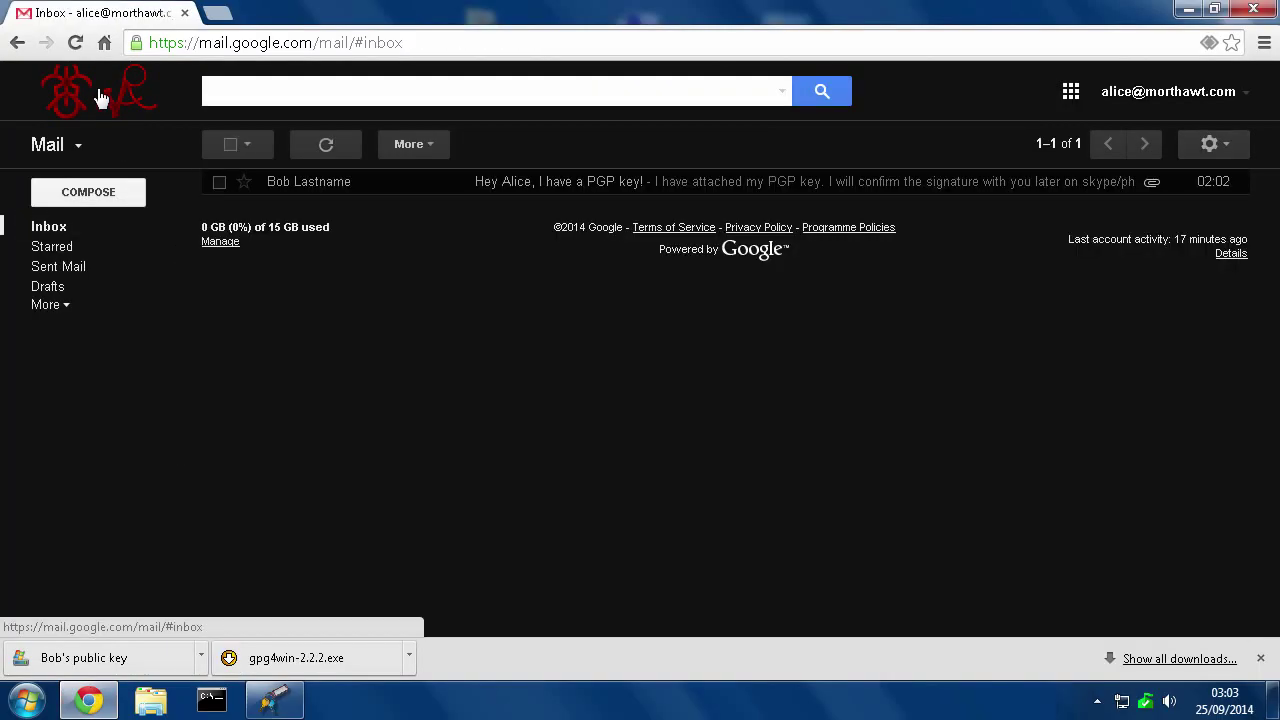
{"action": "left_click", "coordinate": [100, 198]}
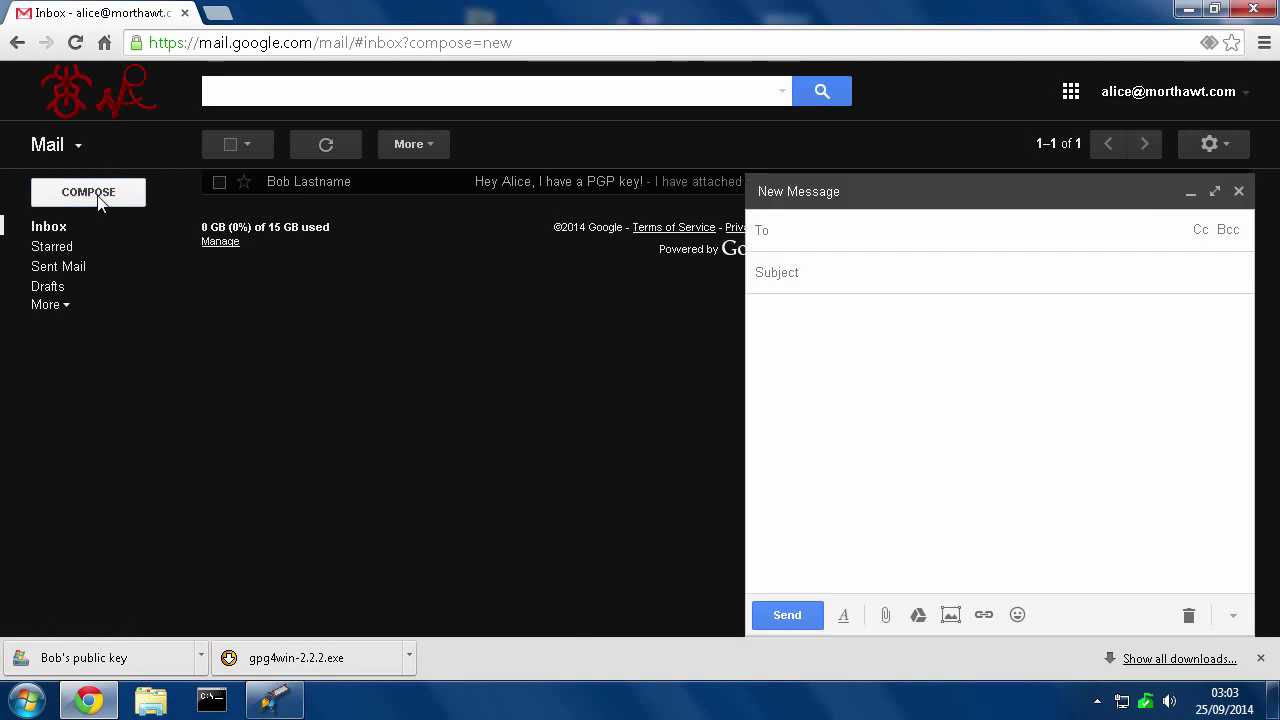
{"action": "type", "text": "bob"}
{"action": "key", "text": "Return"}
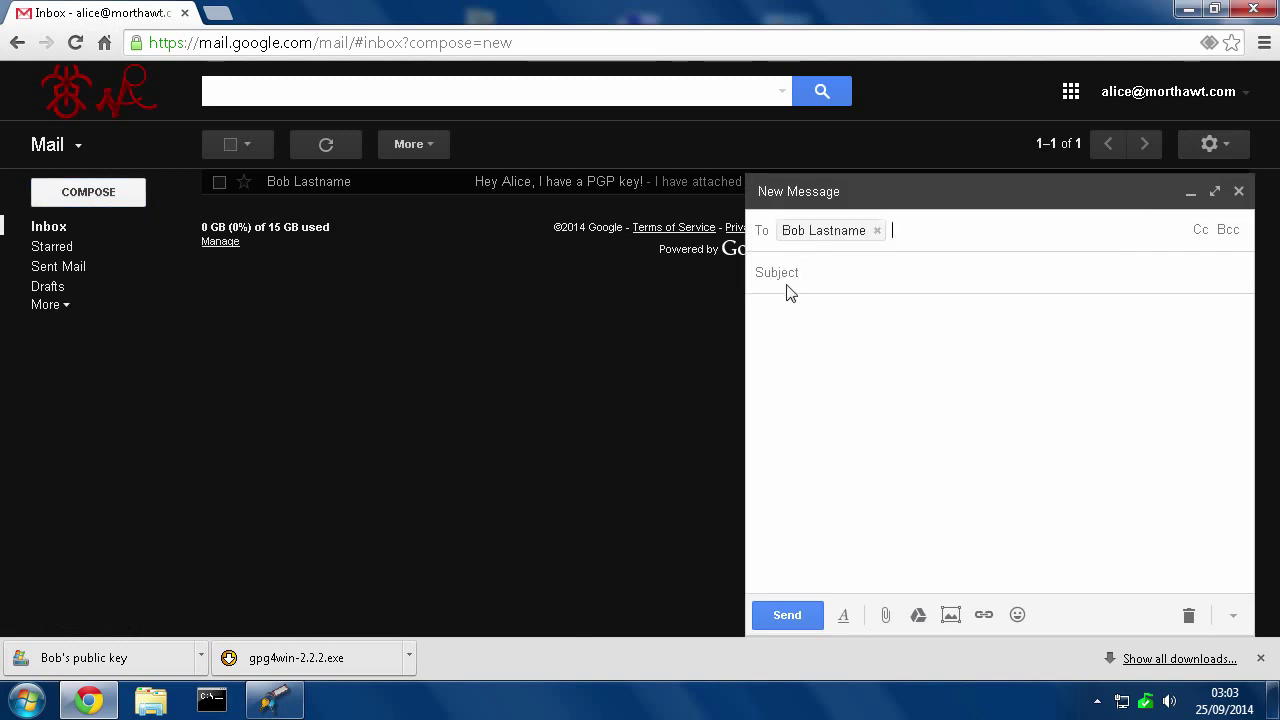
{"action": "left_click", "coordinate": [786, 272]}
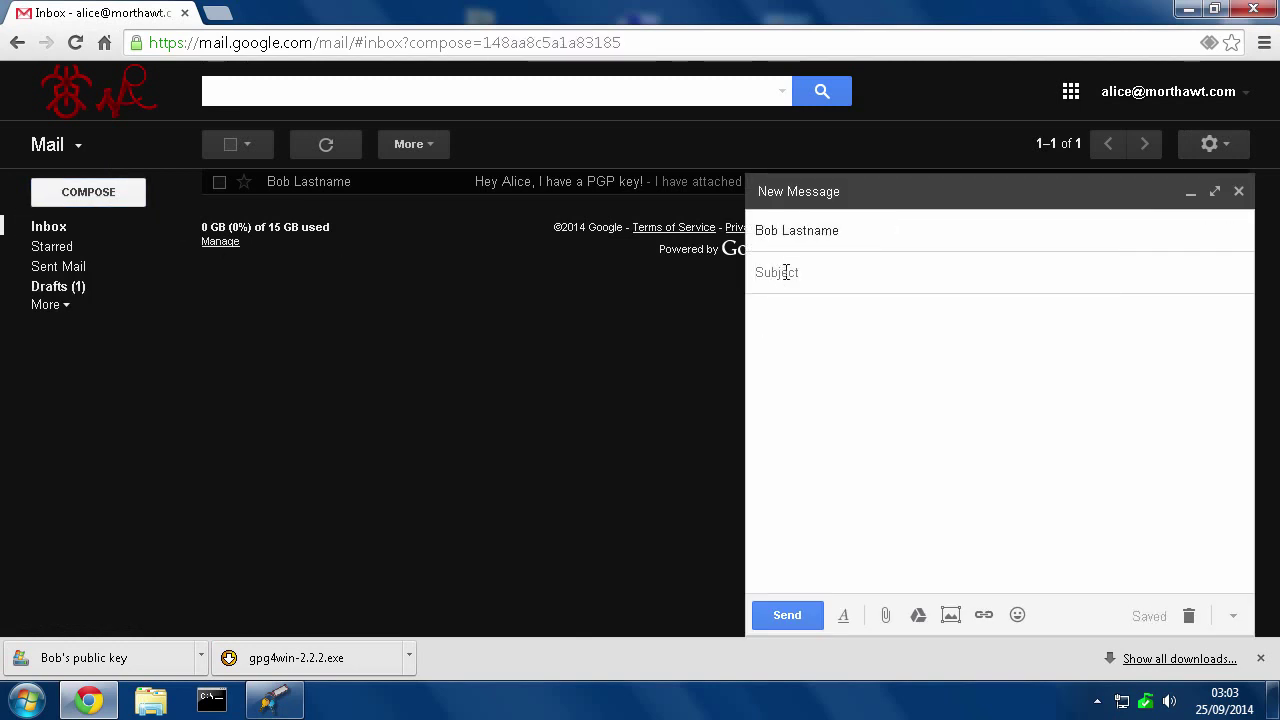
{"action": "type", "text": "This is a message"}
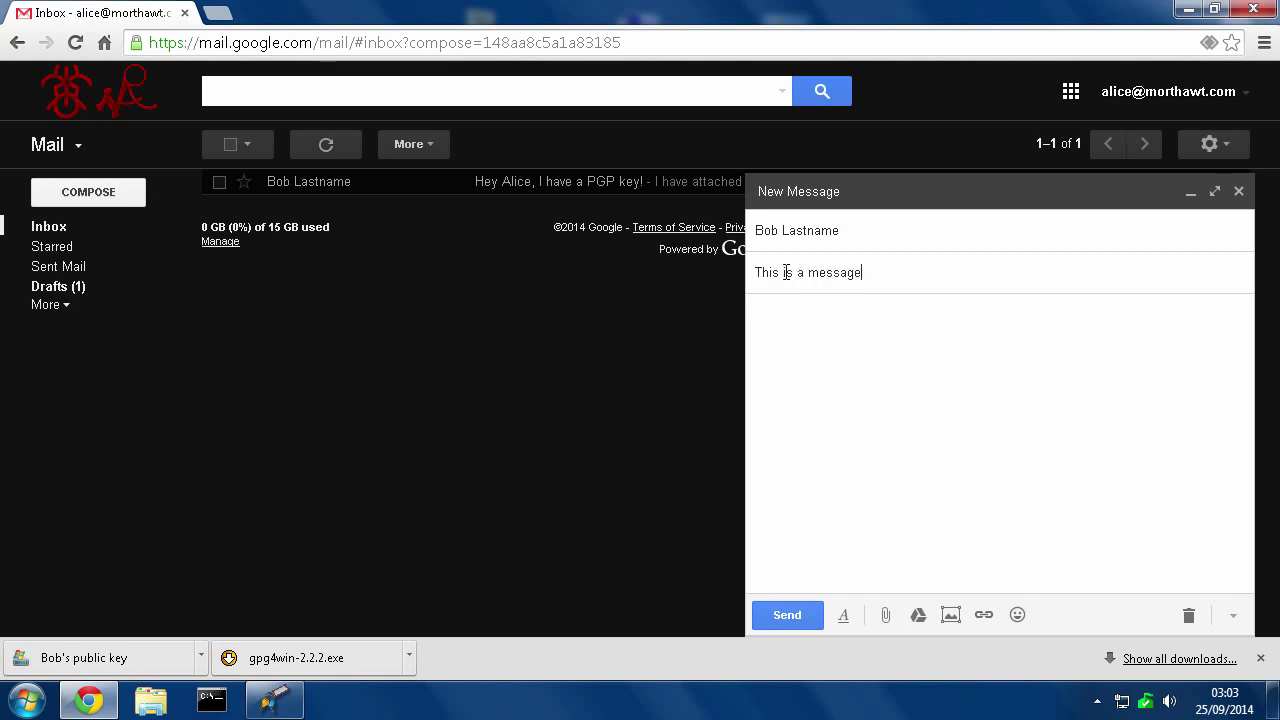
{"action": "key", "text": "Tab"}
{"action": "type", "text": "I have attached"}
Attach 'My encrypted message to bob.txt' from the Desktop and send the email
{"action": "left_click", "coordinate": [886, 615]}
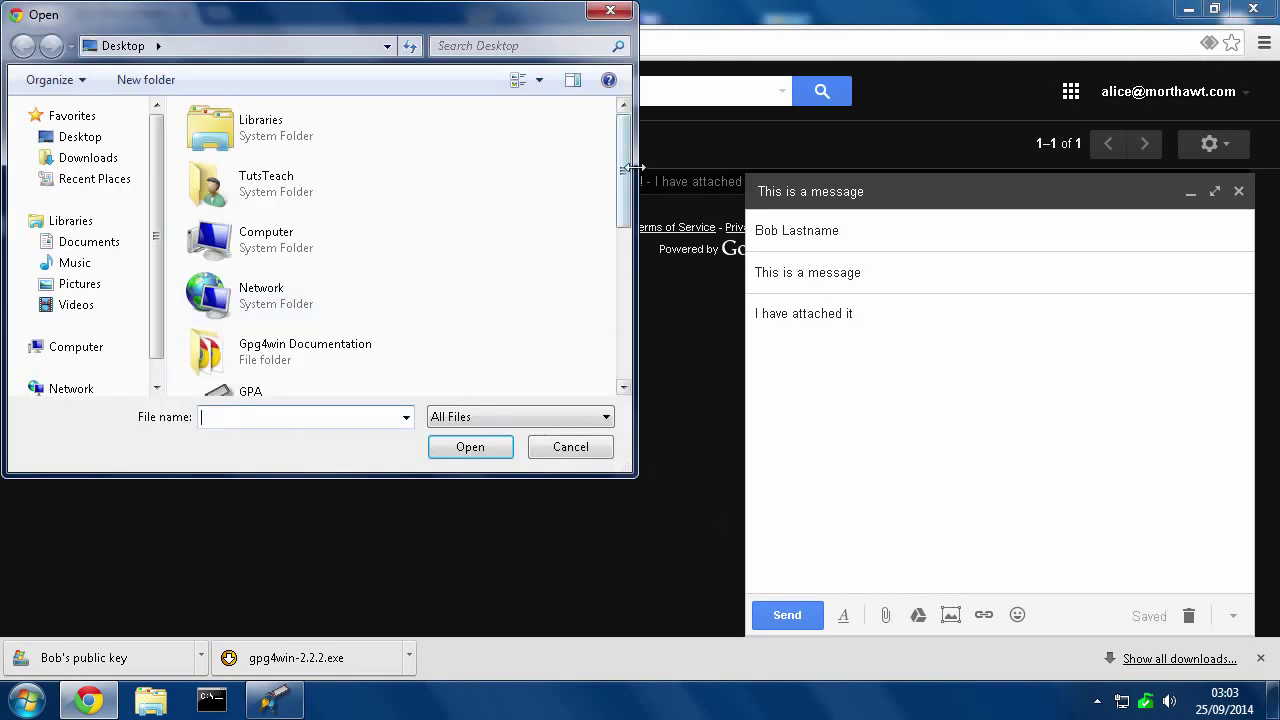
{"action": "left_click_drag", "start_coordinate": [624, 175], "coordinate": [629, 332]}
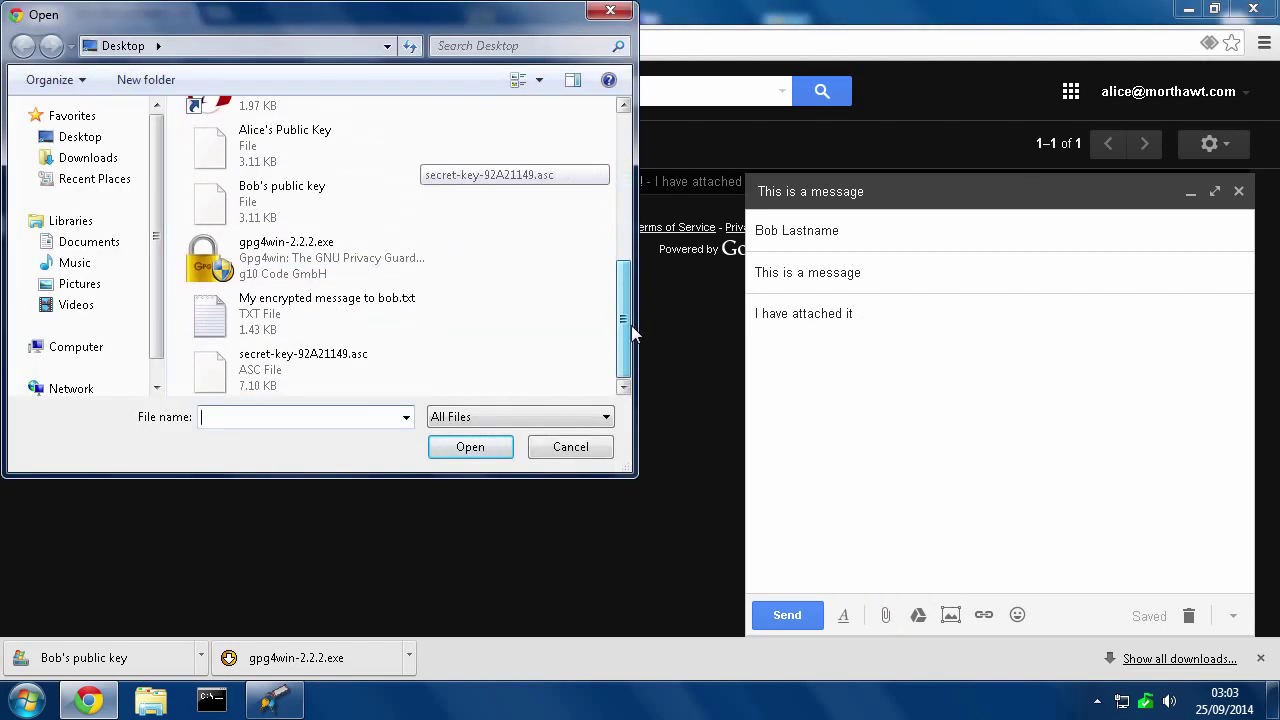
{"action": "left_click", "coordinate": [252, 314]}
{"action": "double_click", "coordinate": [252, 314]}
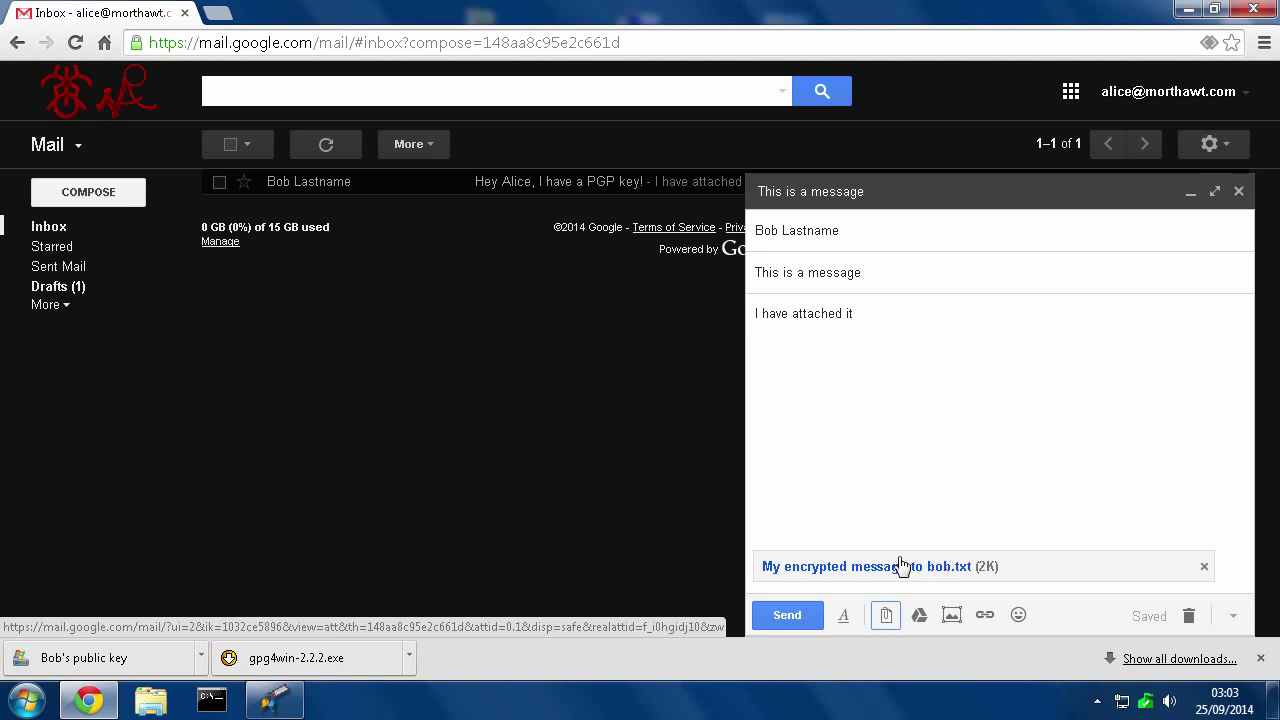
{"action": "left_click", "coordinate": [781, 618]}
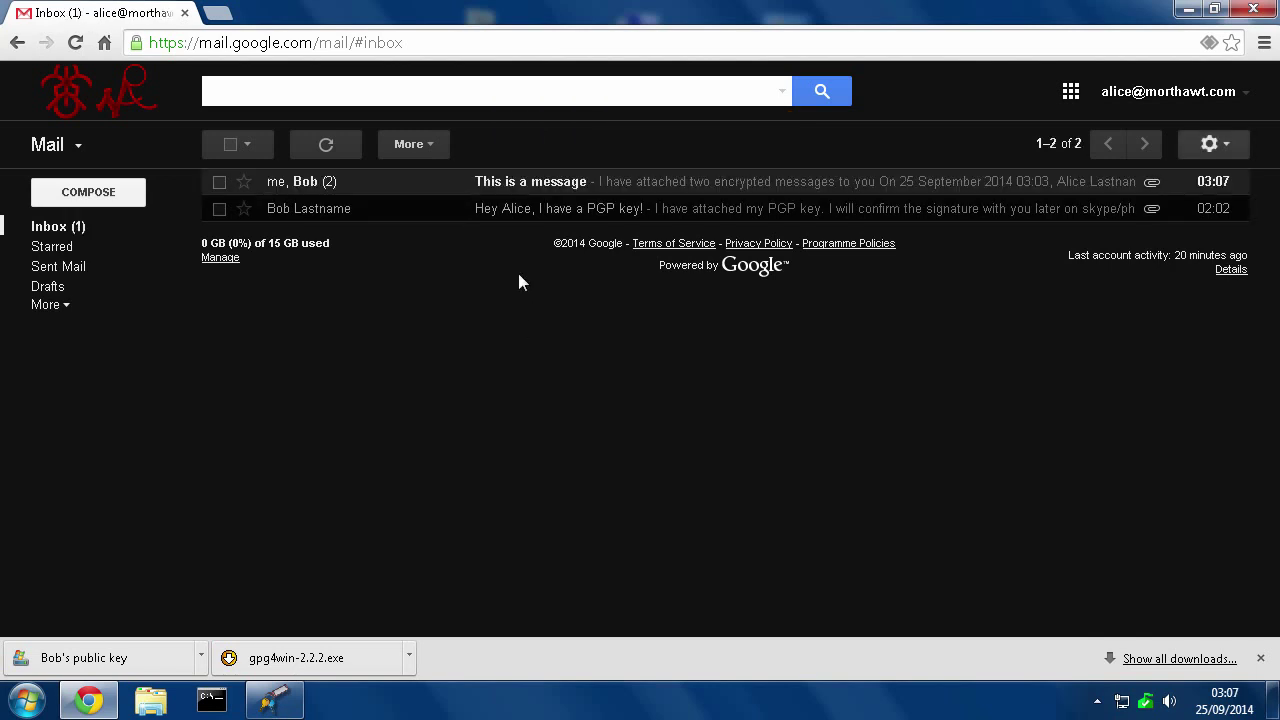
Open the 'This is a message' reply and save encrypted but not signed.txt to the desktop
{"action": "left_click", "coordinate": [527, 189]}
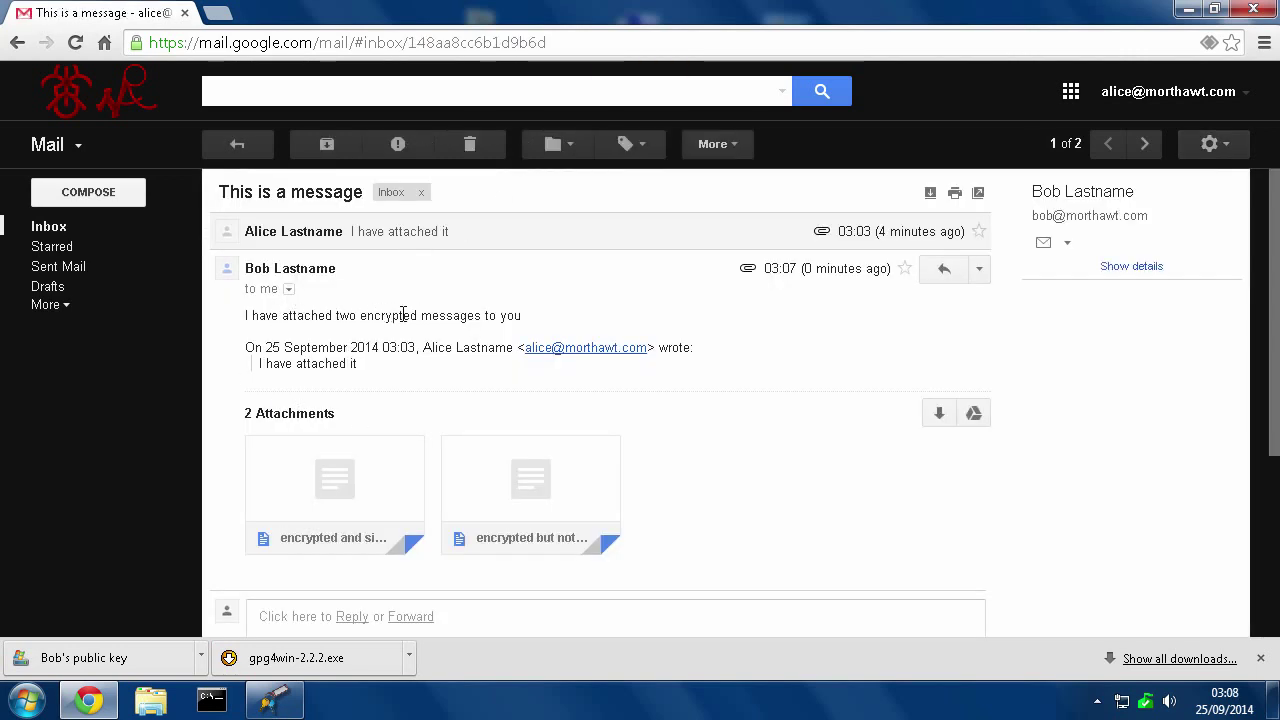
{"action": "mouse_move", "coordinate": [330, 487]}
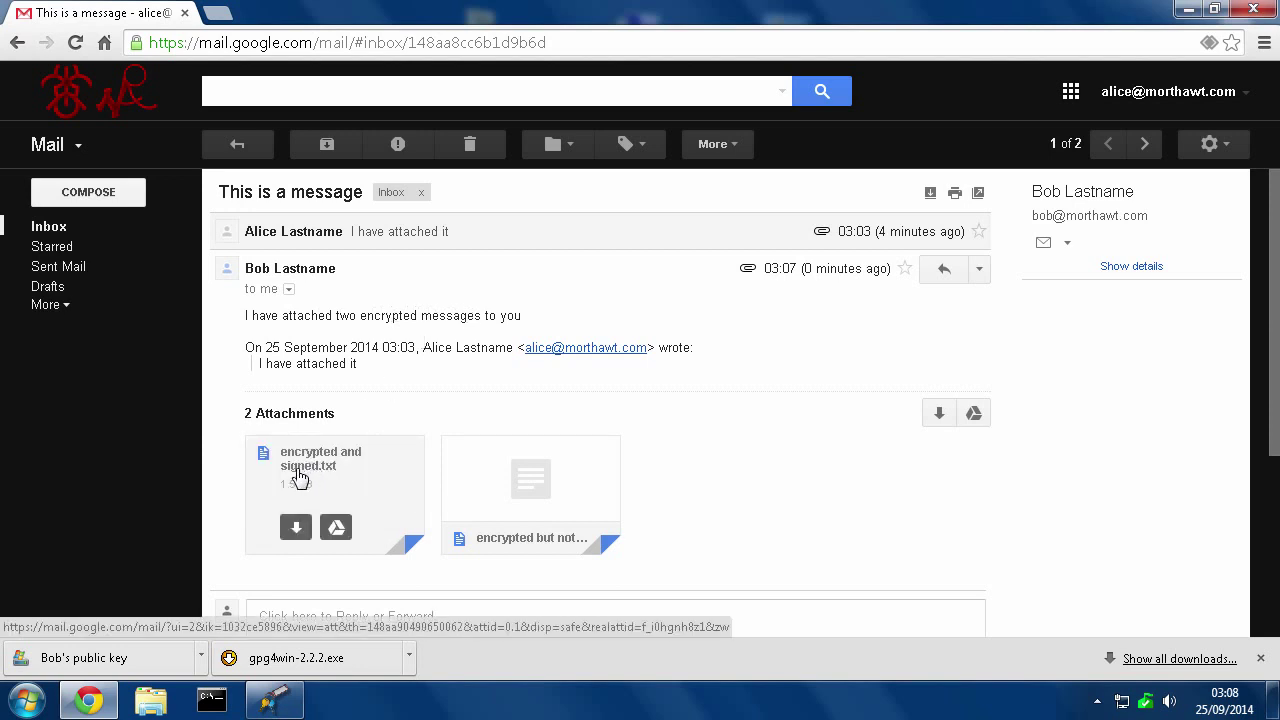
{"action": "mouse_move", "coordinate": [500, 472]}
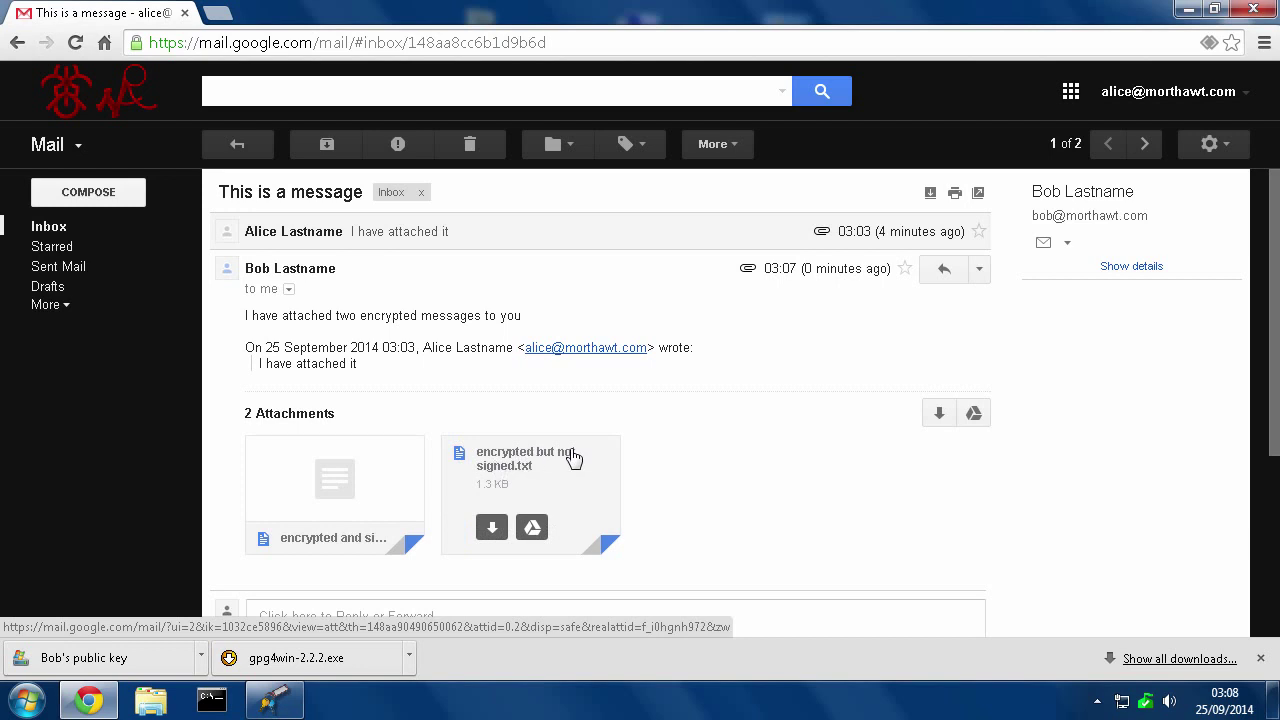
{"action": "left_click", "coordinate": [491, 530]}
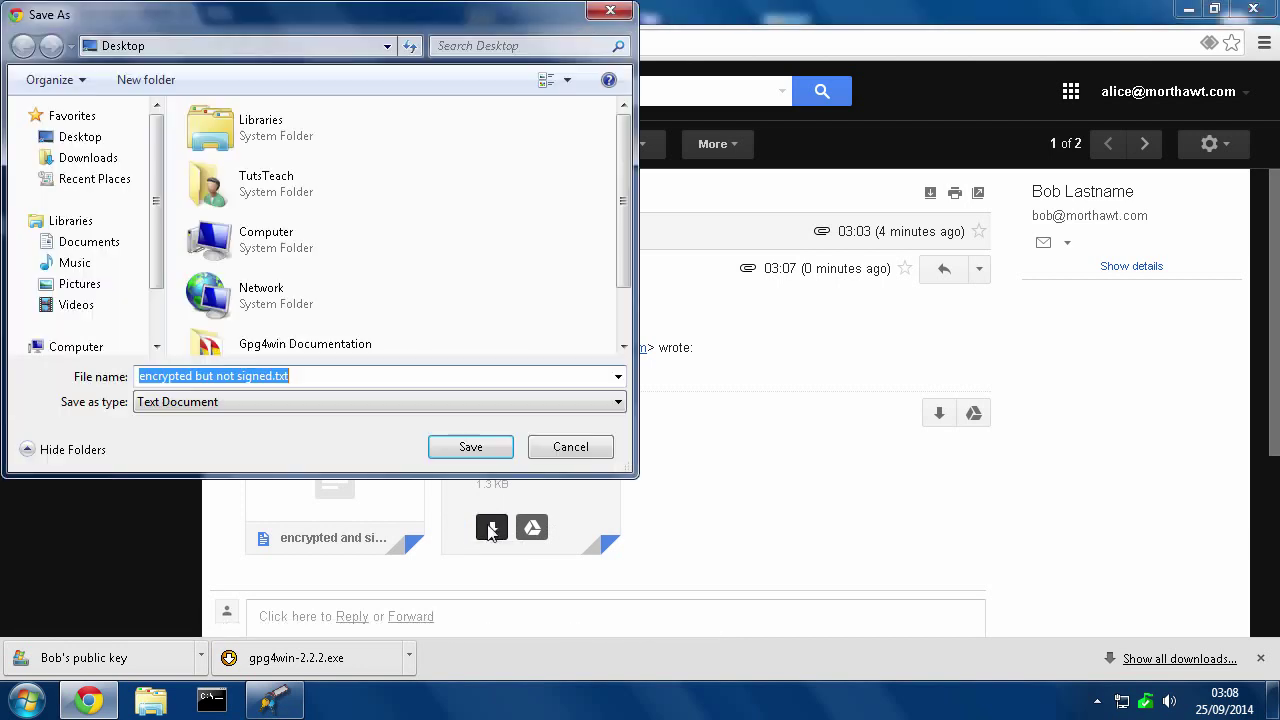
{"action": "left_click", "coordinate": [468, 449]}
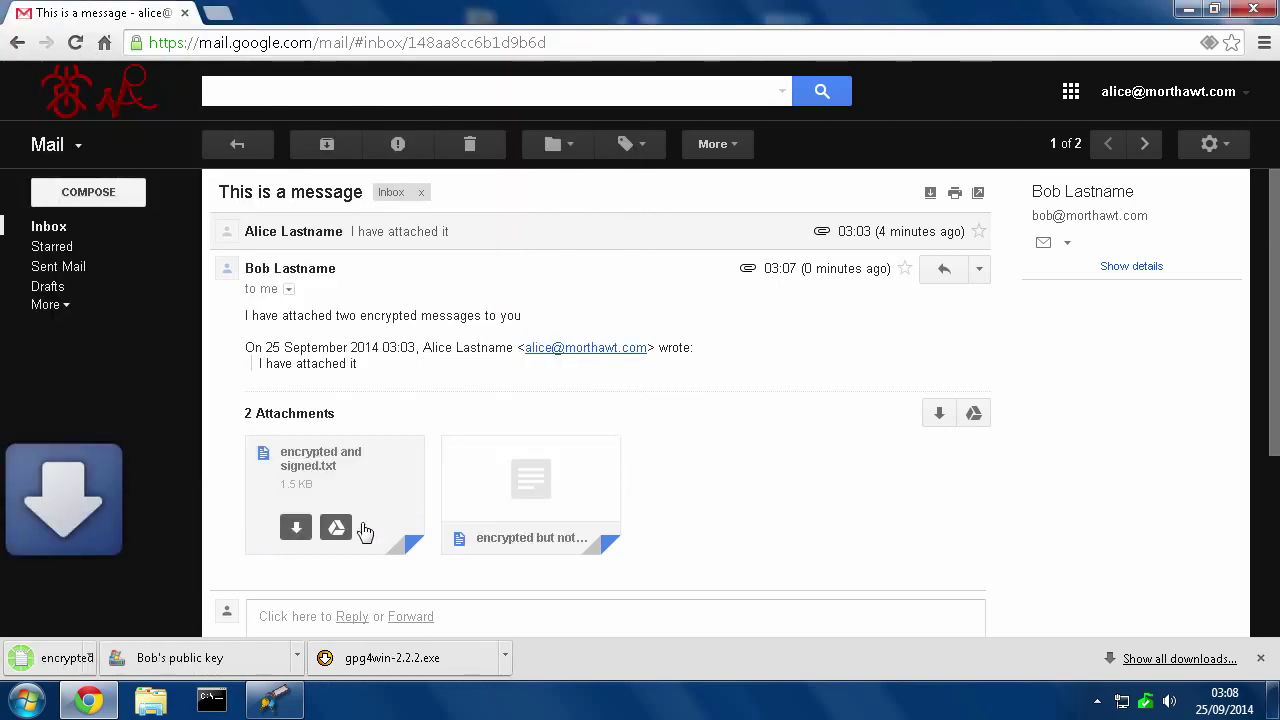
Save the encrypted and signed.txt attachment to the desktop too, then minimize the browser
{"action": "left_click", "coordinate": [285, 536]}
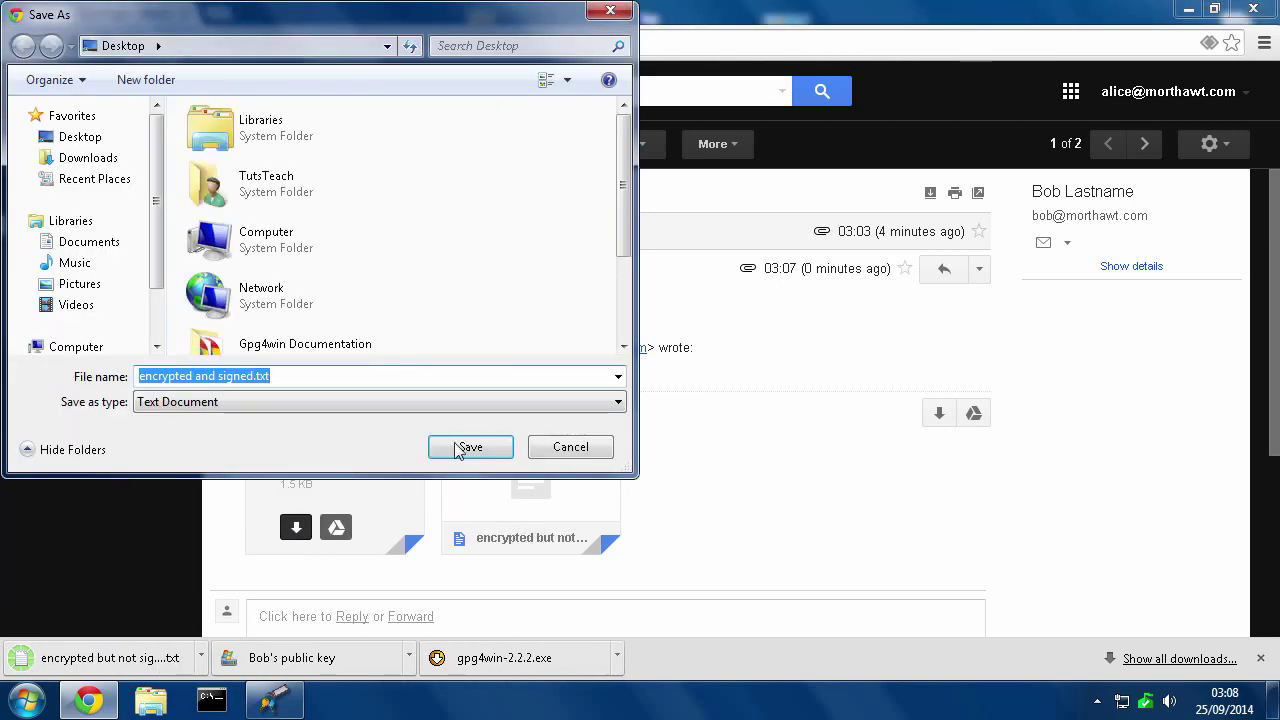
{"action": "left_click", "coordinate": [476, 450]}
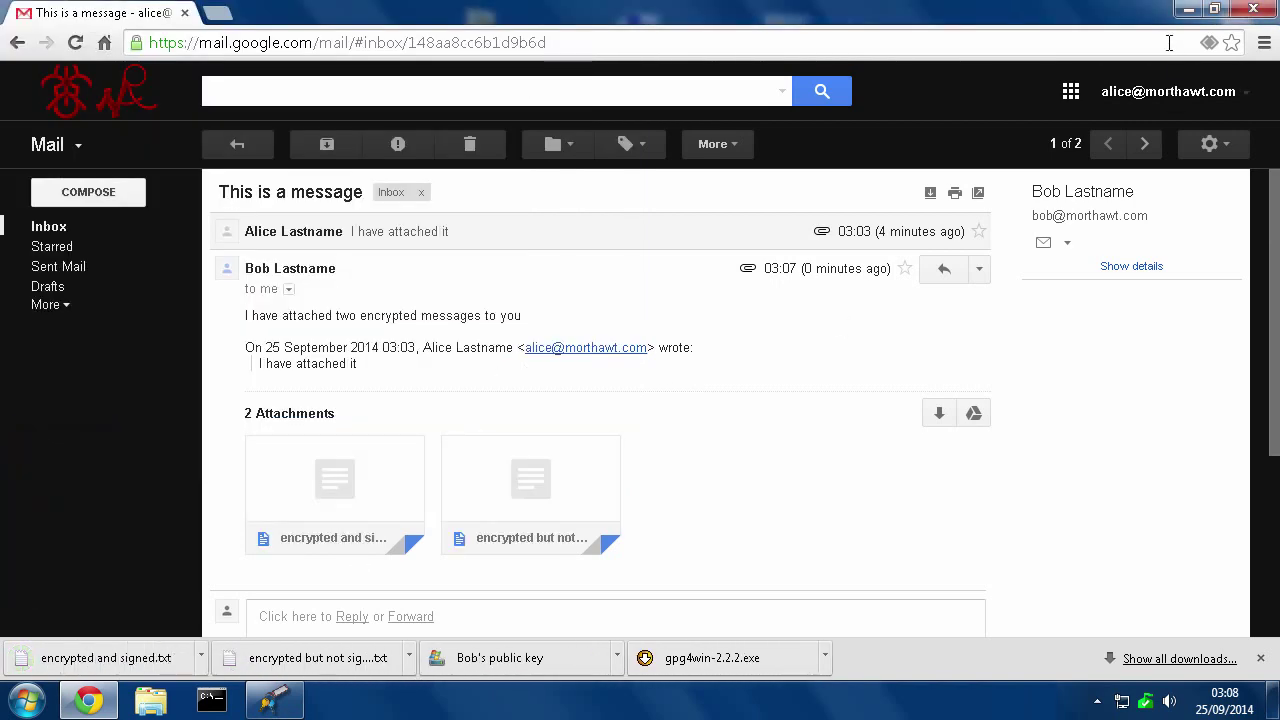
{"action": "left_click", "coordinate": [1188, 12]}
Open encrypted but not signed.txt from the desktop in Notepad
{"action": "left_click_drag", "start_coordinate": [405, 58], "coordinate": [598, 58]}
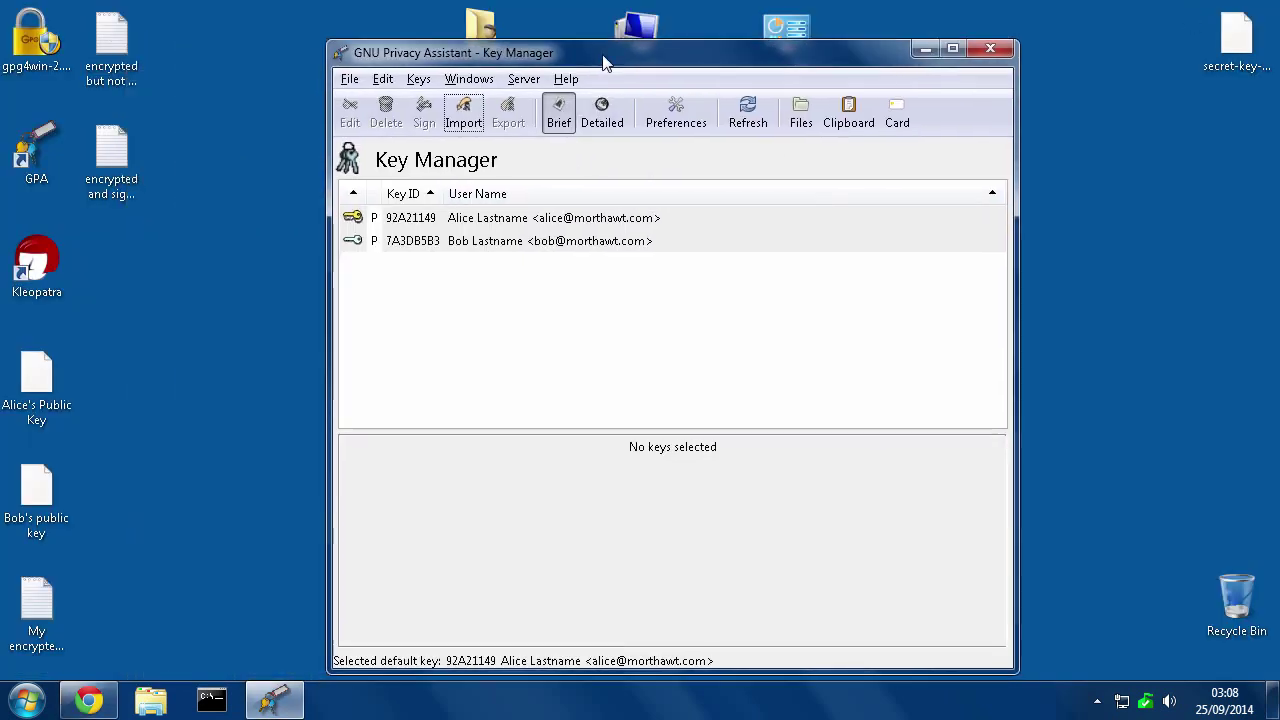
{"action": "left_click", "coordinate": [110, 45]}
{"action": "left_click", "coordinate": [111, 42]}
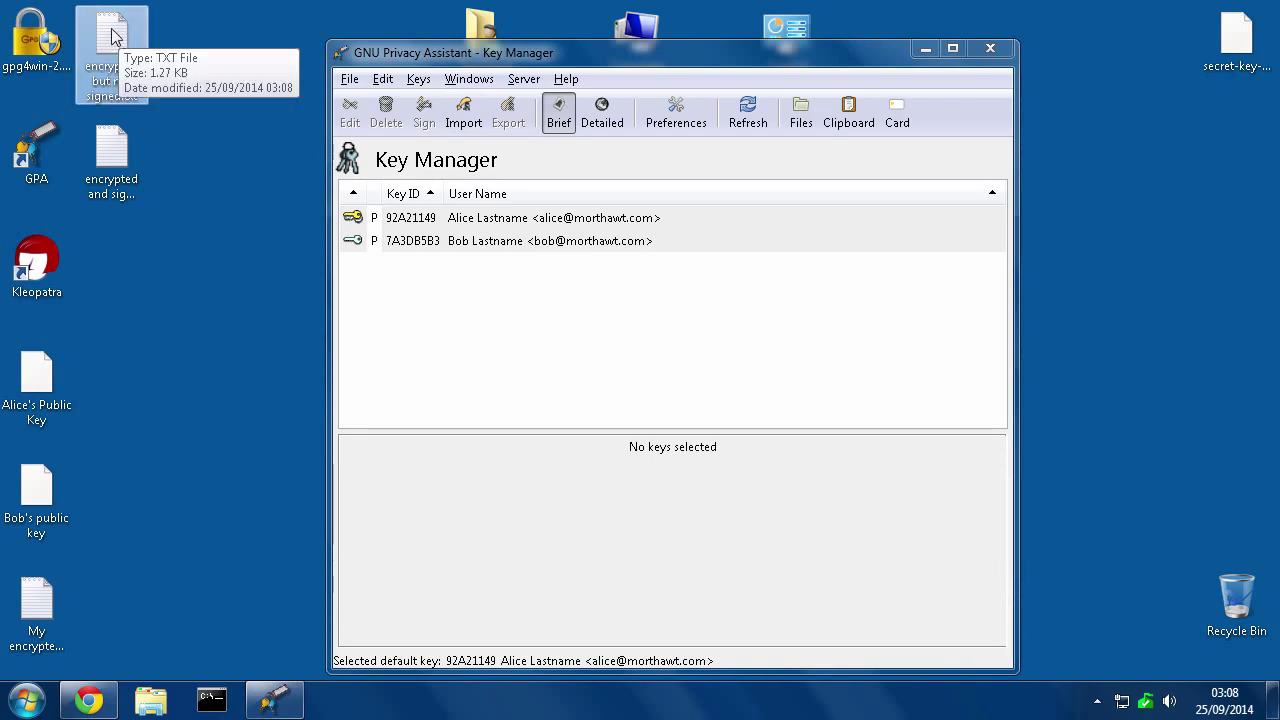
{"action": "double_click", "coordinate": [113, 37]}
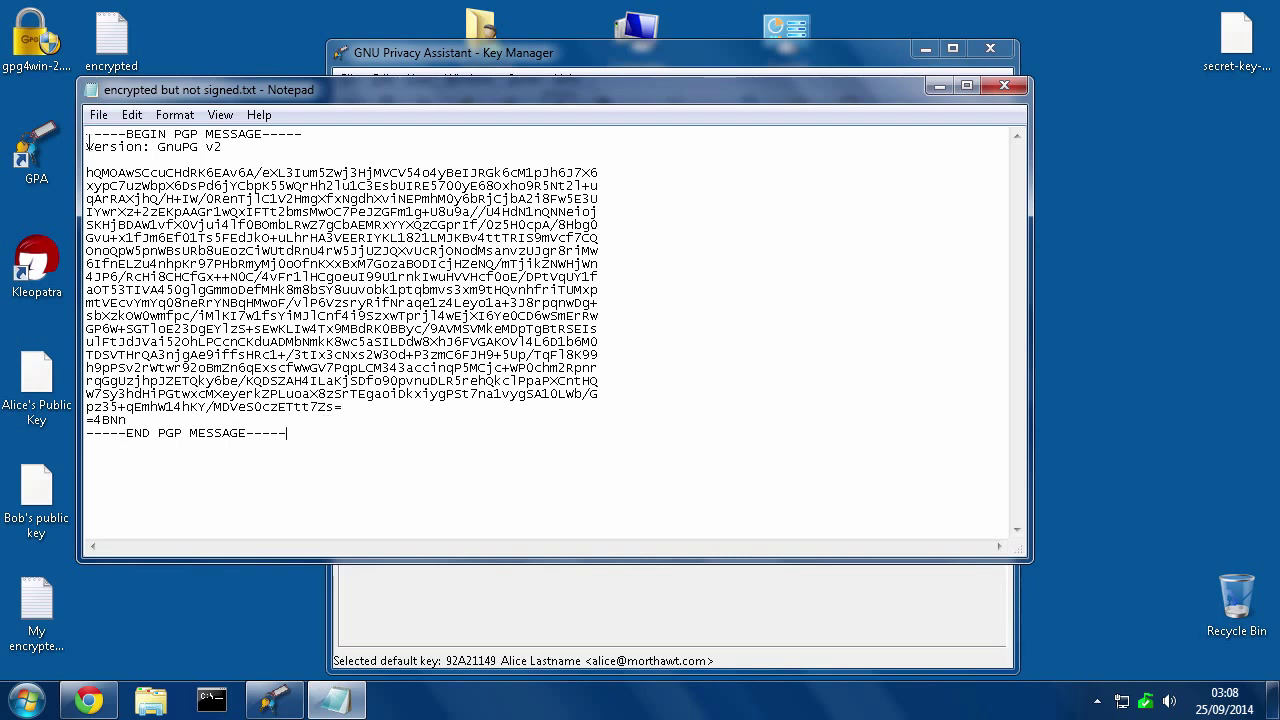
Copy the whole PGP message block and bring GPA's Key Manager back to the front
{"action": "left_click_drag", "start_coordinate": [88, 134], "coordinate": [289, 437]}
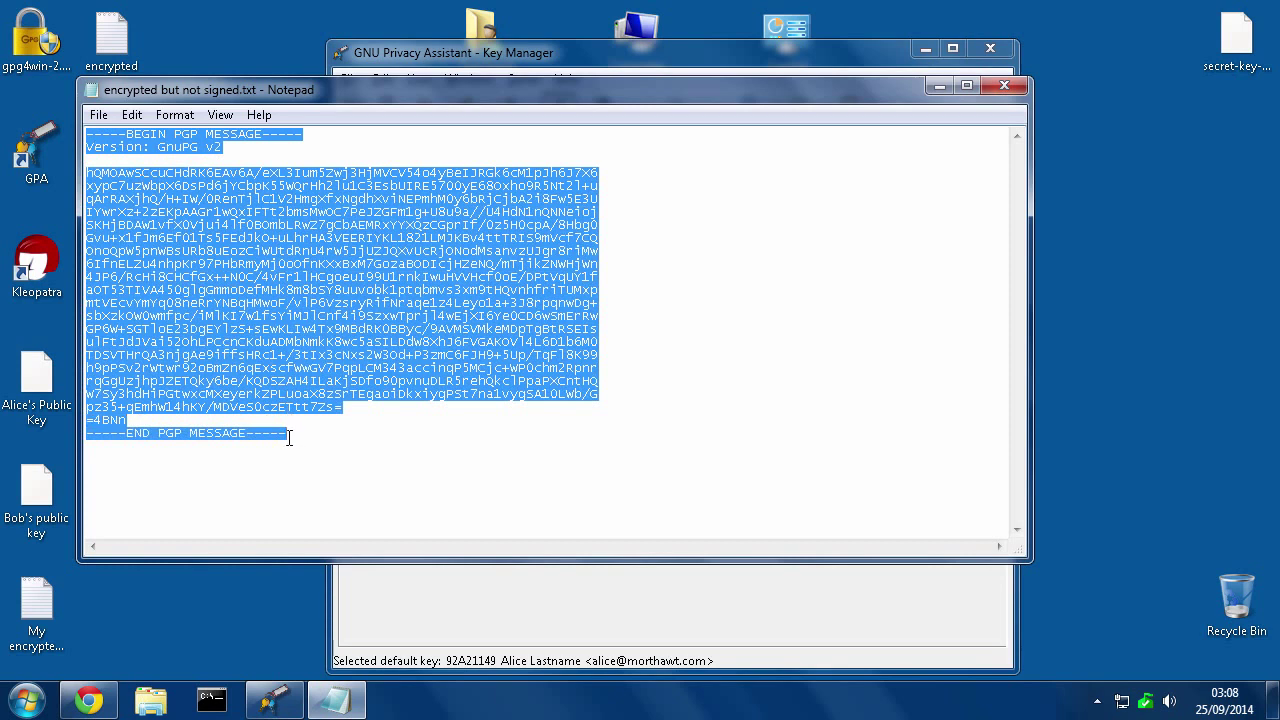
{"action": "right_click", "coordinate": [214, 298]}
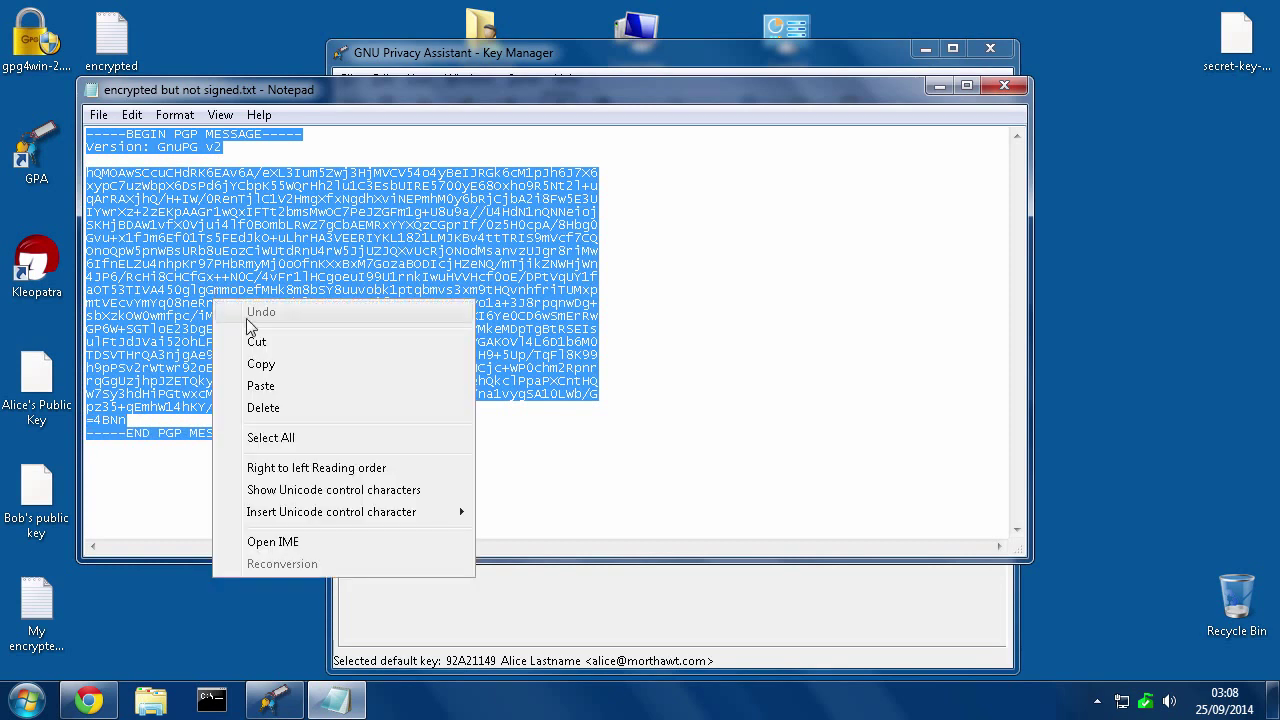
{"action": "left_click", "coordinate": [296, 364]}
{"action": "left_click", "coordinate": [568, 612]}
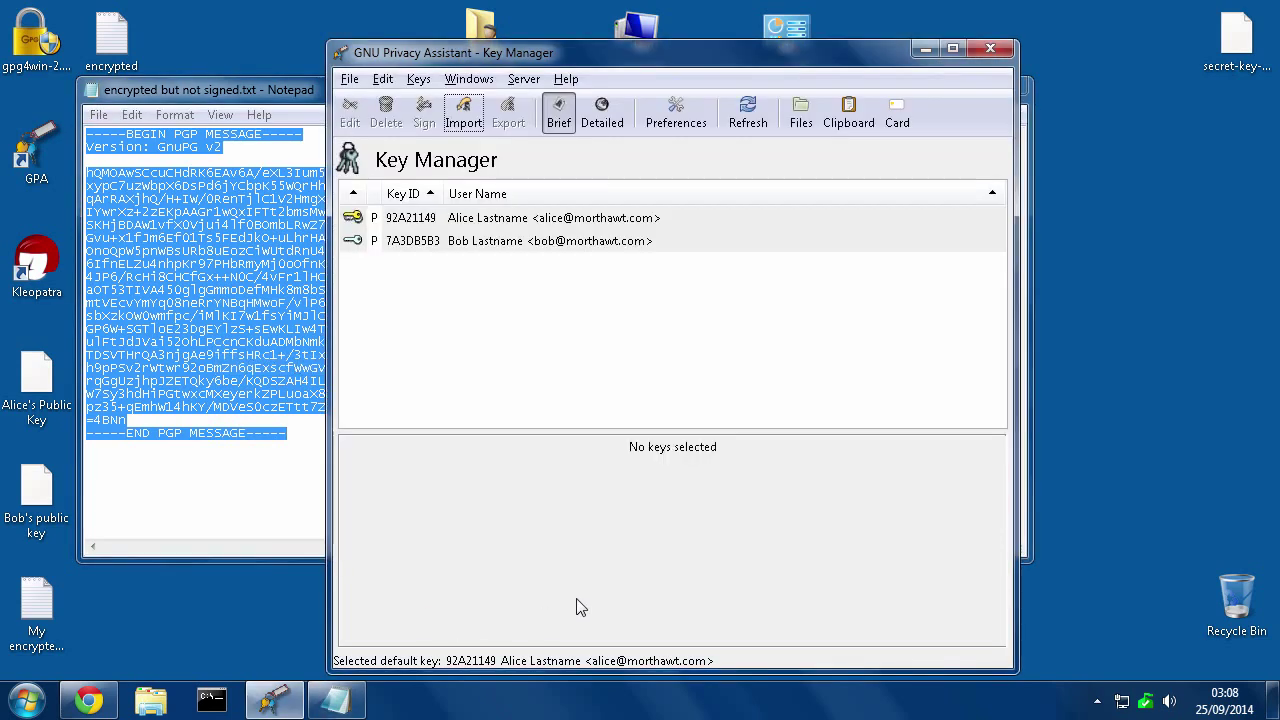
Paste the encrypted PGP message into GPA's Clipboard
{"action": "left_click", "coordinate": [845, 118]}
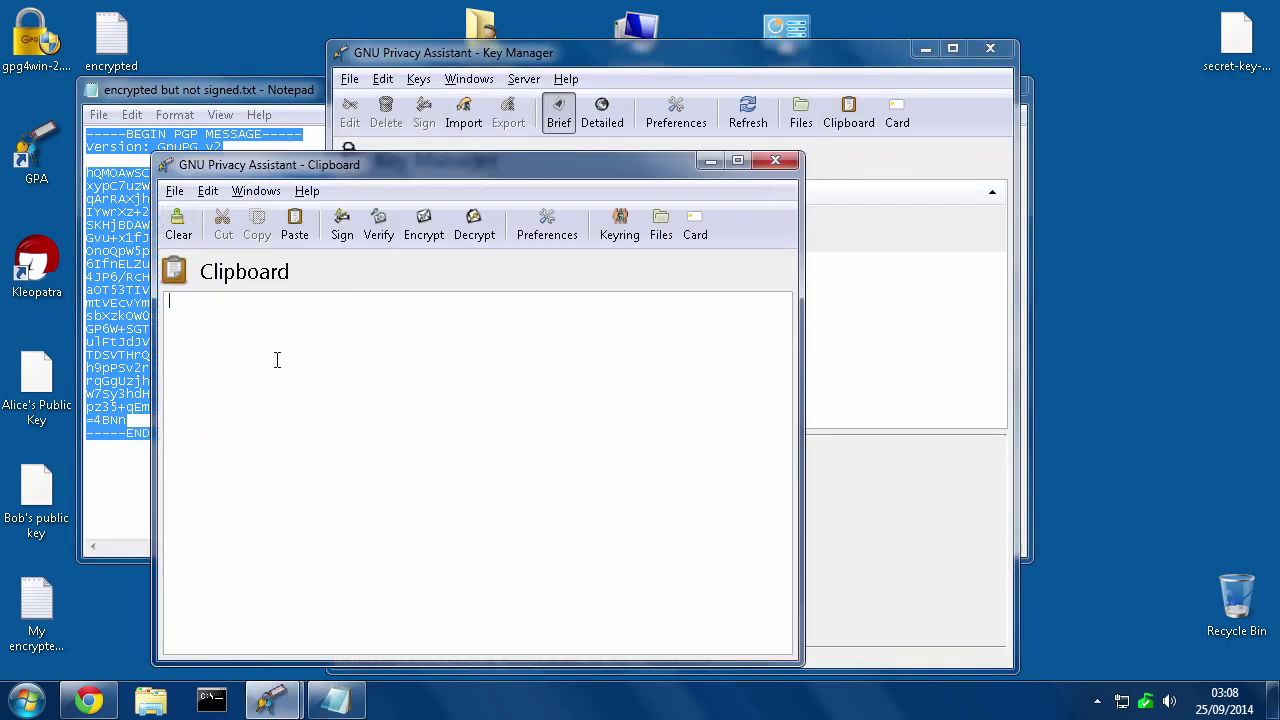
{"action": "right_click", "coordinate": [241, 342]}
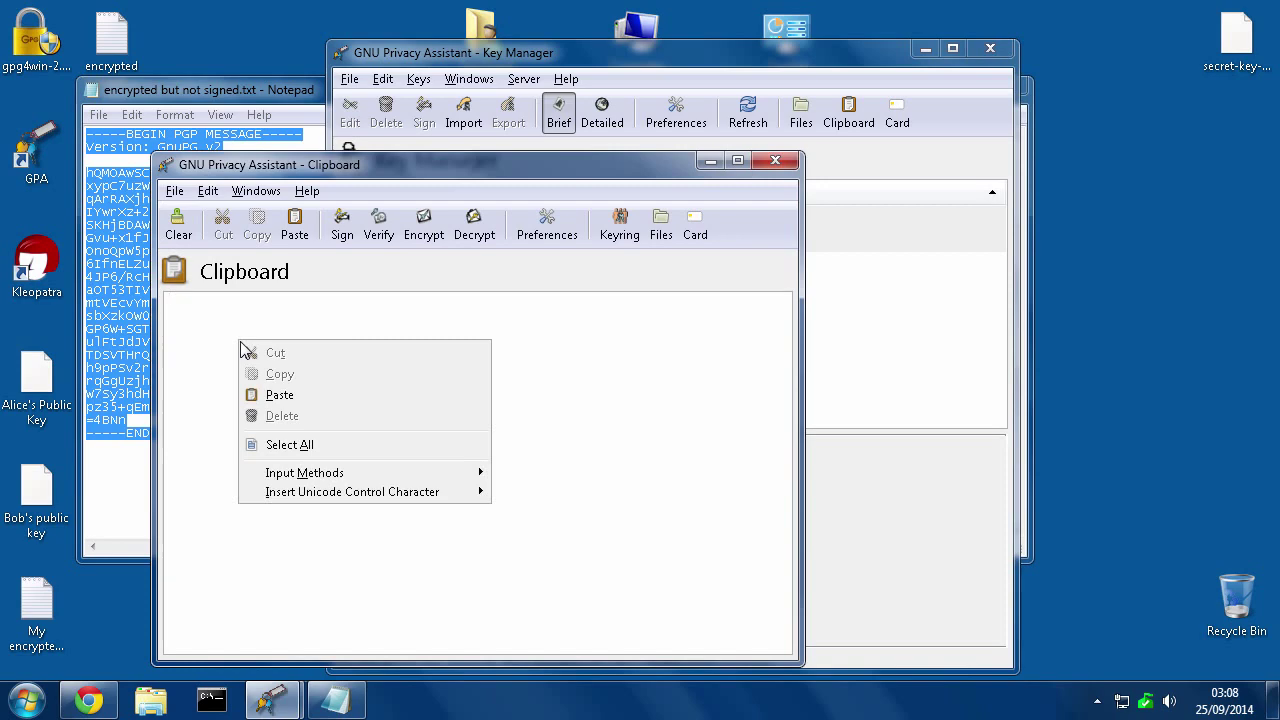
{"action": "left_click", "coordinate": [280, 395]}
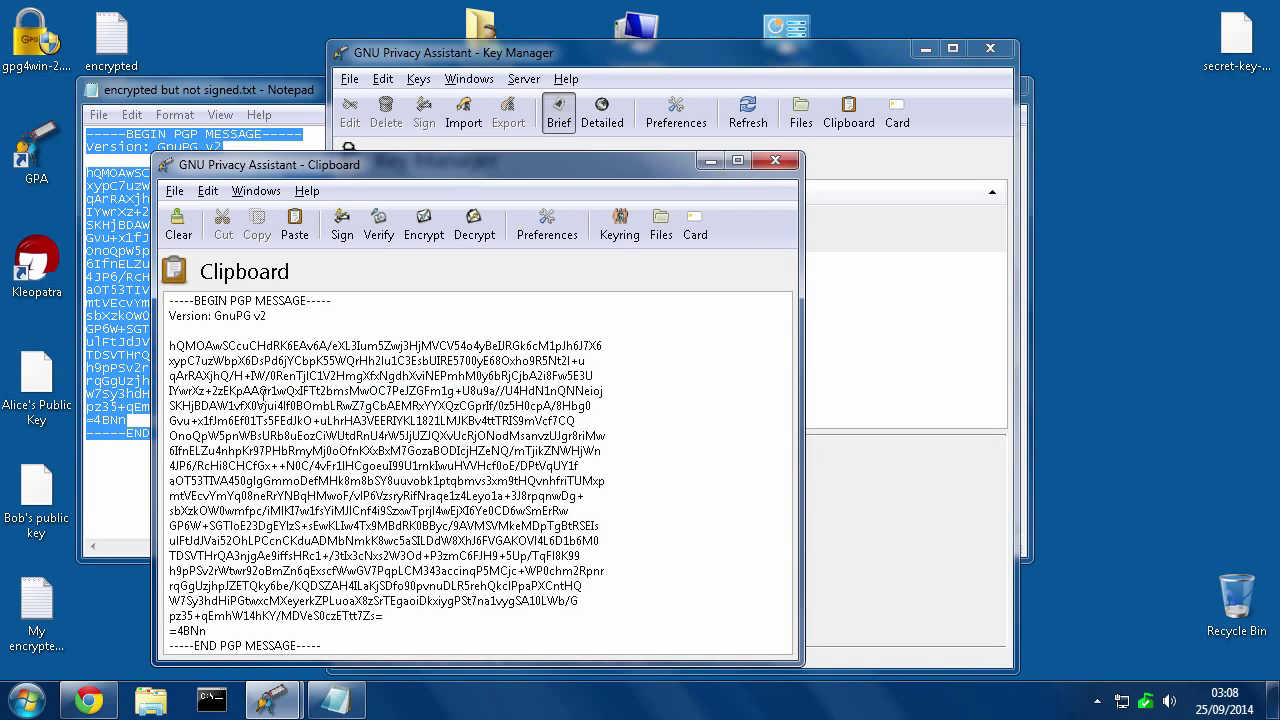
Decrypt it with Verify, entering the key passphrase, then close the empty signature results
{"action": "left_click", "coordinate": [379, 228]}
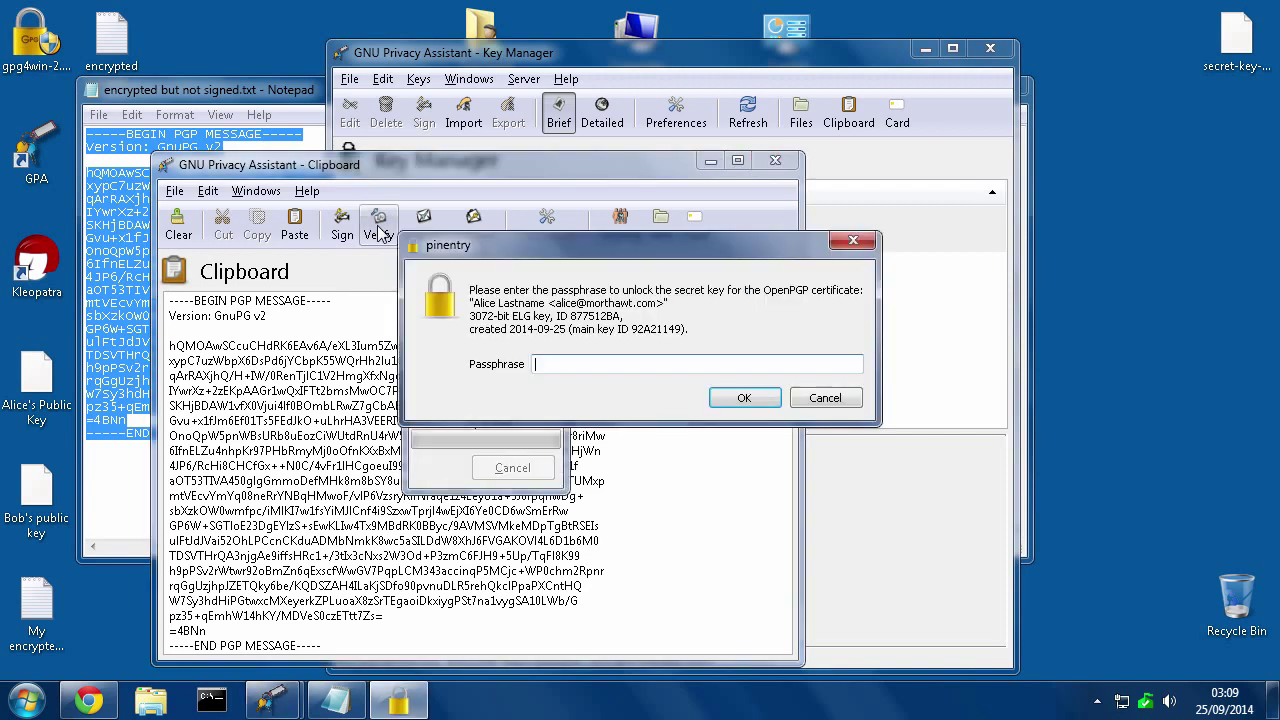
{"action": "left_click", "coordinate": [598, 362]}
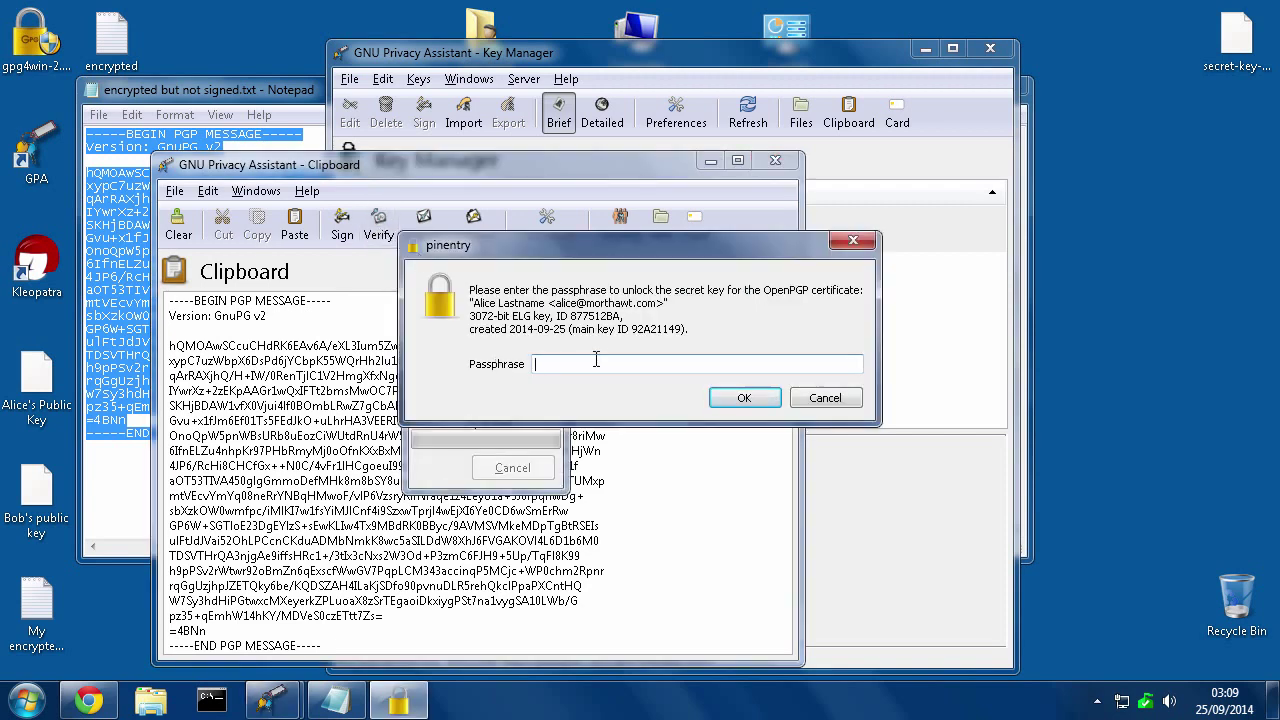
{"action": "type", "text": "••••••••••"}
{"action": "left_click", "coordinate": [741, 400]}
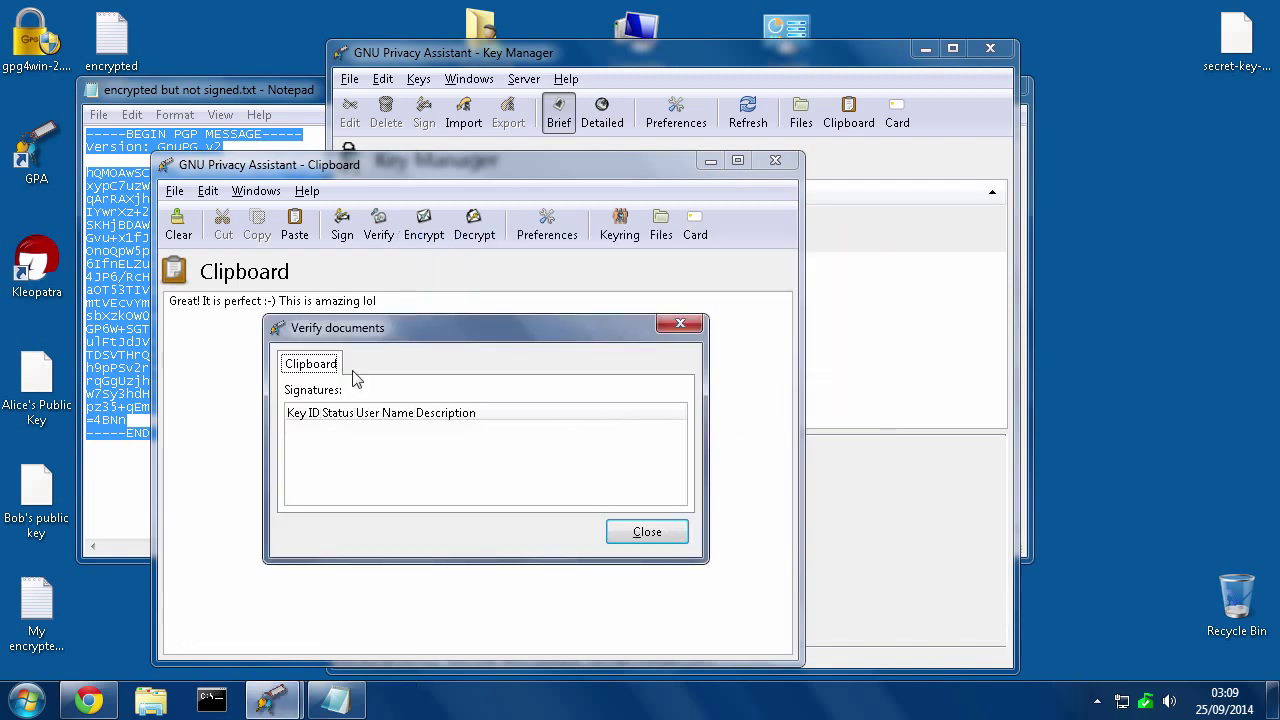
{"action": "left_click_drag", "start_coordinate": [385, 336], "coordinate": [603, 344]}
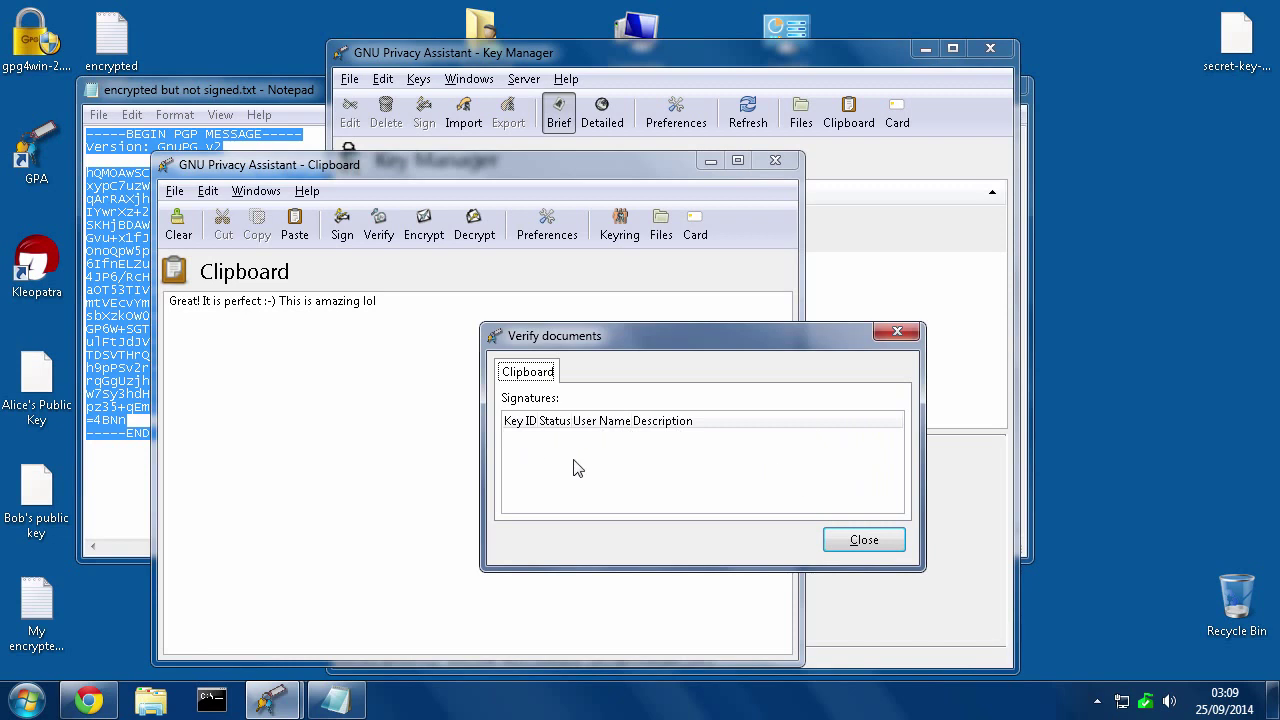
{"action": "left_click", "coordinate": [850, 545]}
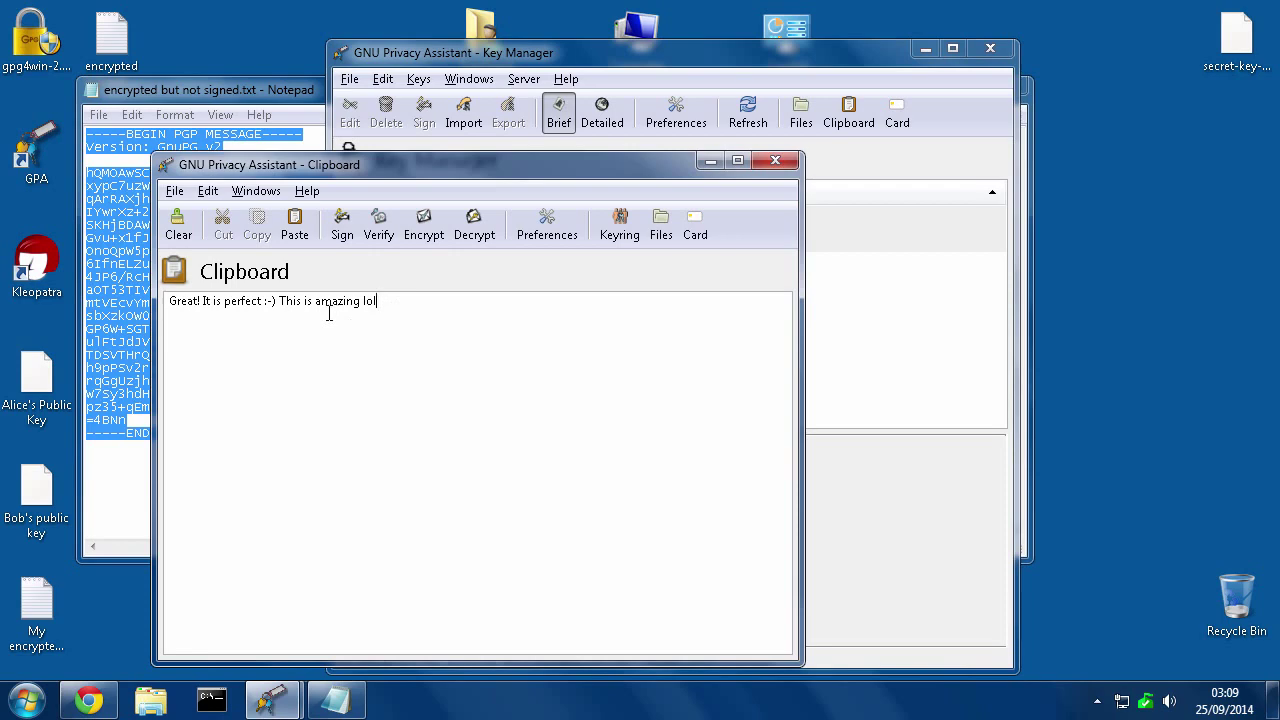
Close the Clipboard and open encrypted and signed.txt in Notepad via File > Open
{"action": "left_click", "coordinate": [774, 161]}
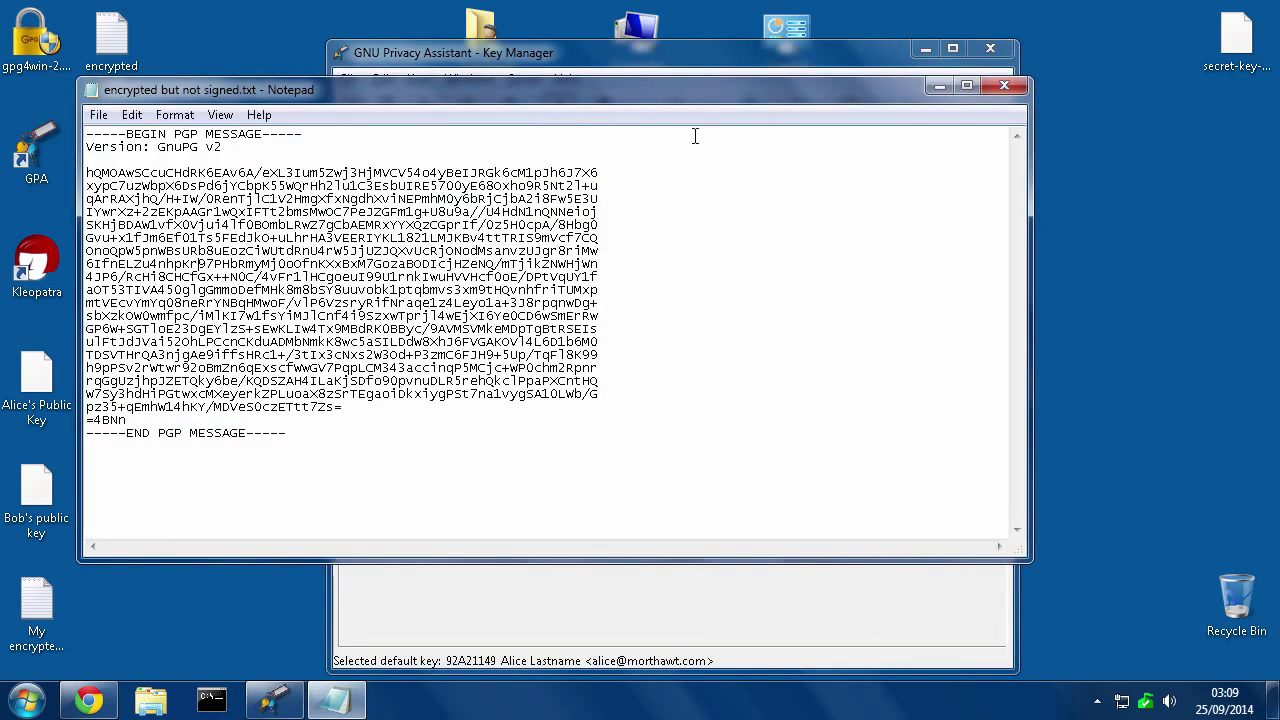
{"action": "left_click", "coordinate": [98, 116]}
{"action": "left_click", "coordinate": [128, 160]}
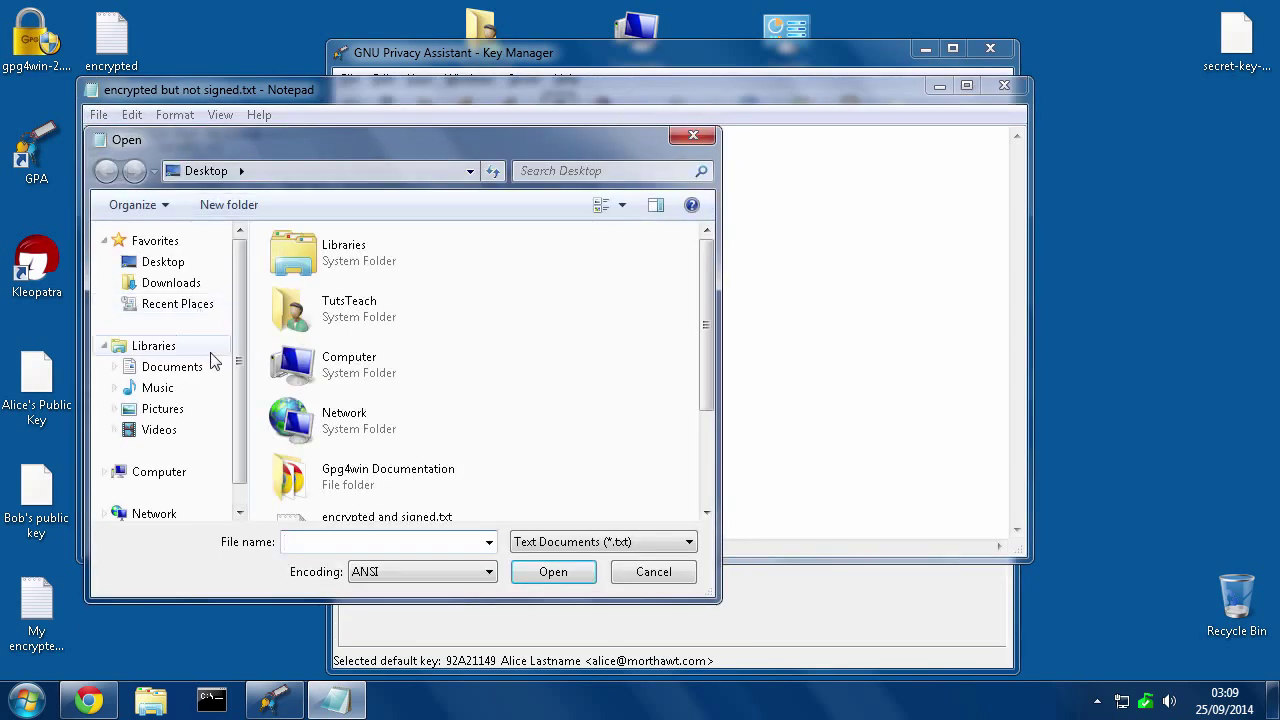
{"action": "scroll", "coordinate": [705, 370], "scroll_direction": "down", "scroll_amount": 3}
{"action": "left_click", "coordinate": [370, 405]}
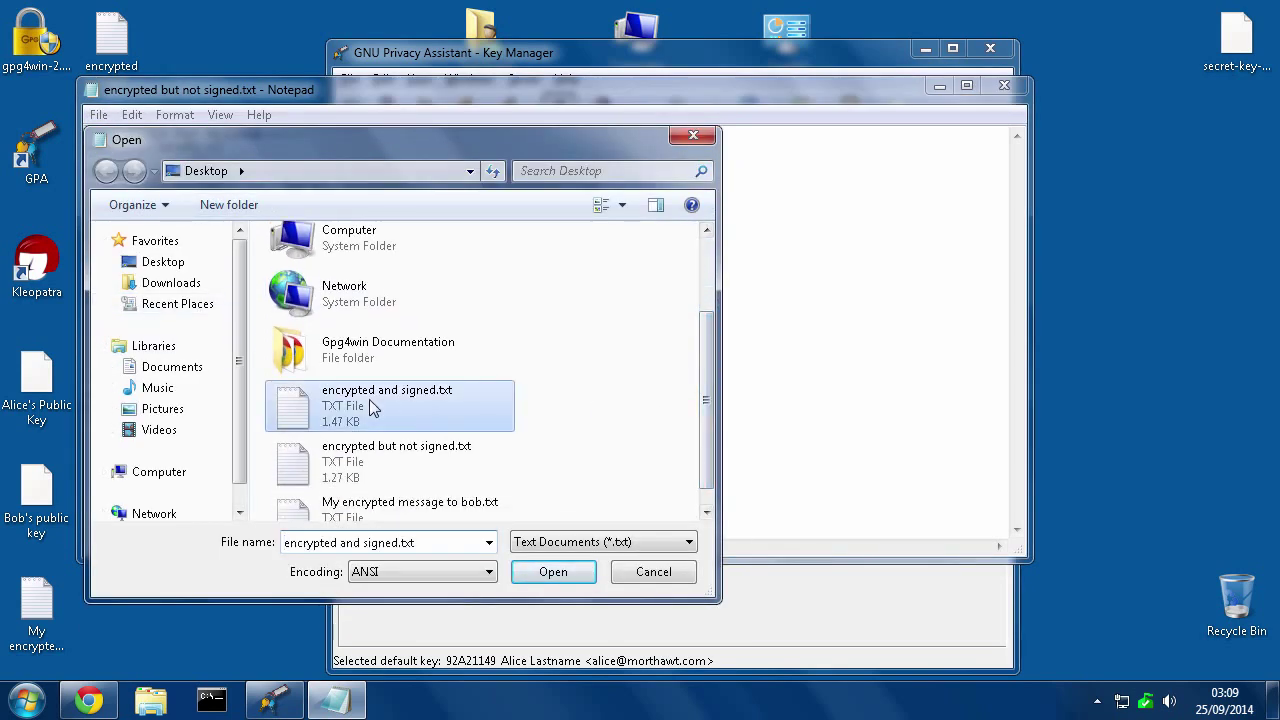
{"action": "double_click", "coordinate": [370, 405]}
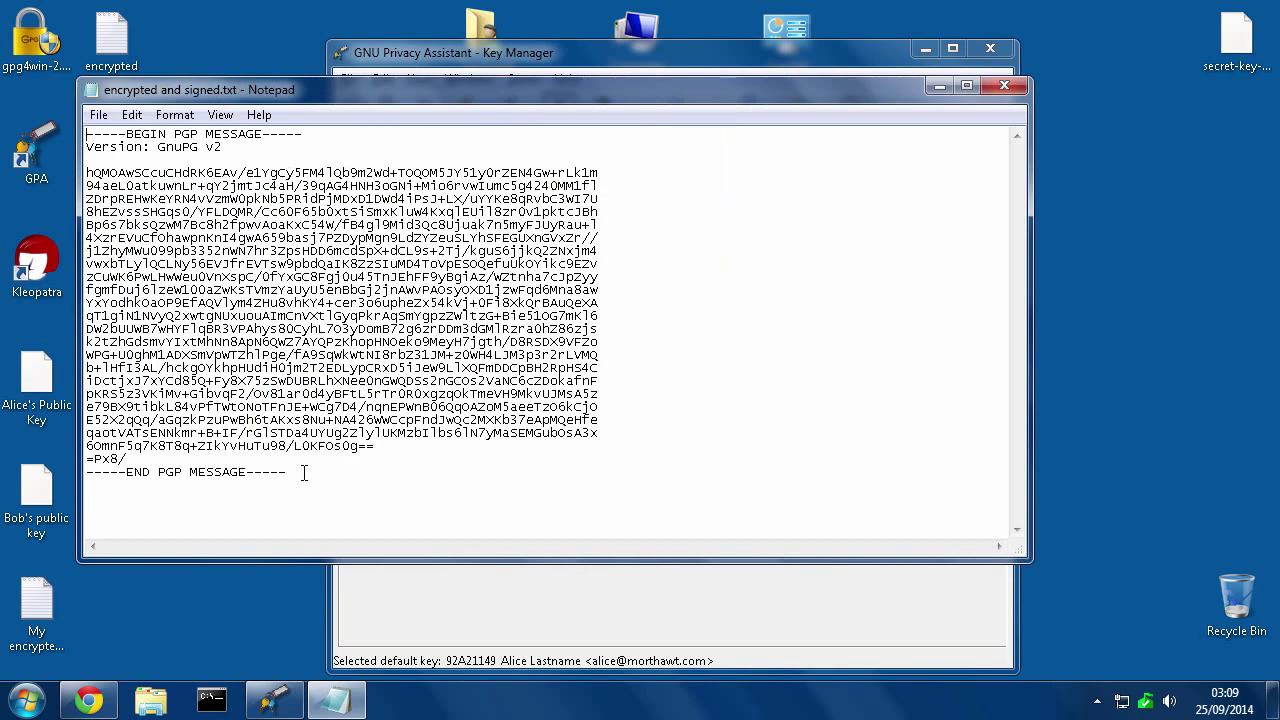
Copy the entire PGP message, then close Notepad
{"action": "left_click_drag", "start_coordinate": [304, 472], "coordinate": [77, 133]}
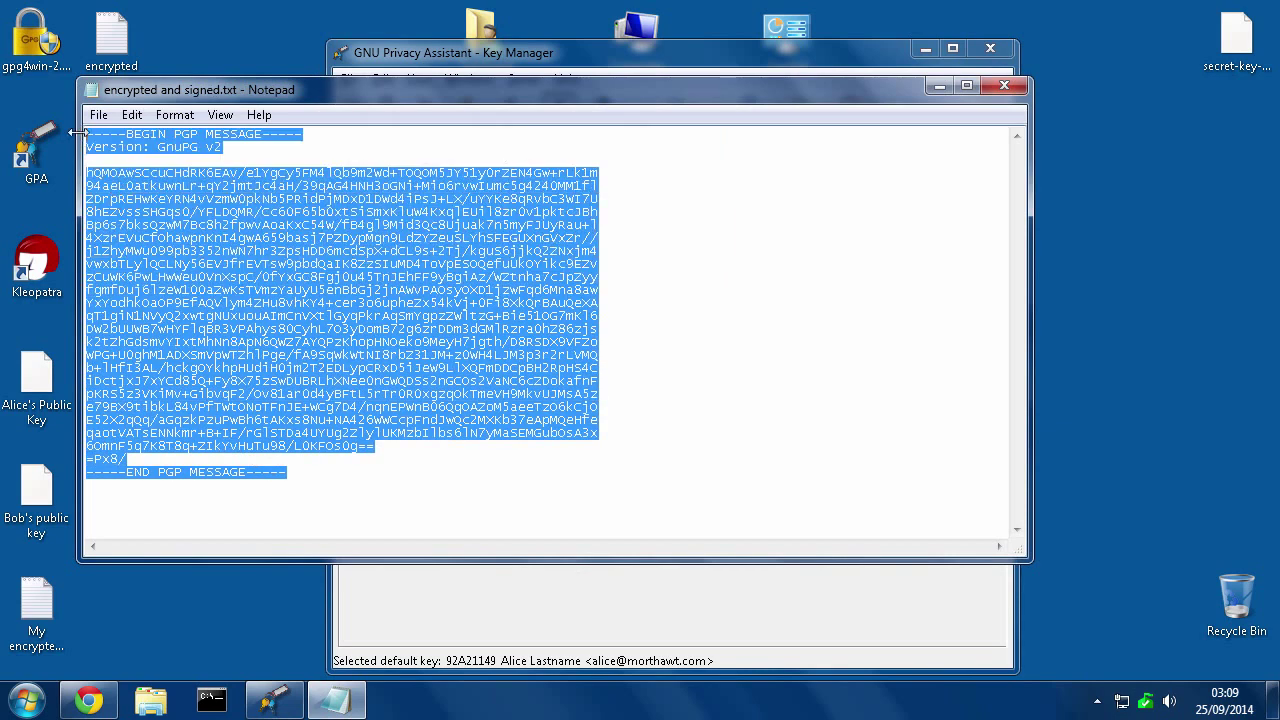
{"action": "right_click", "coordinate": [193, 250]}
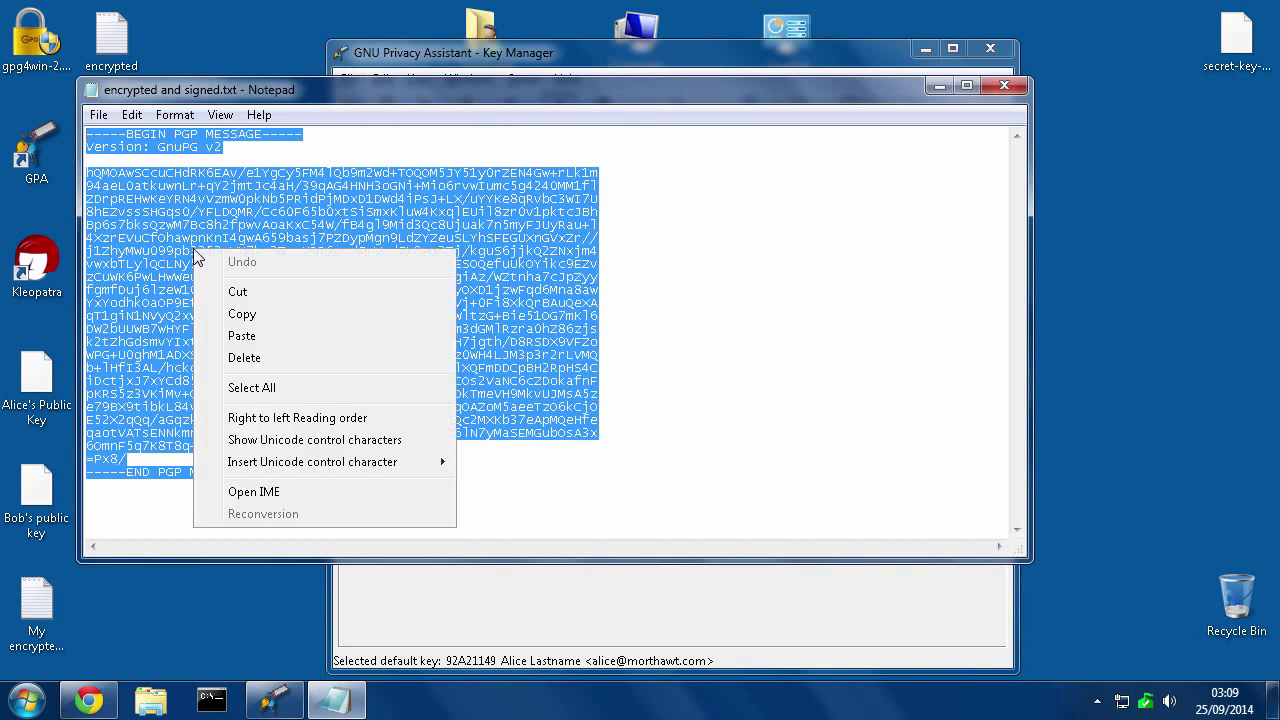
{"action": "left_click", "coordinate": [242, 314]}
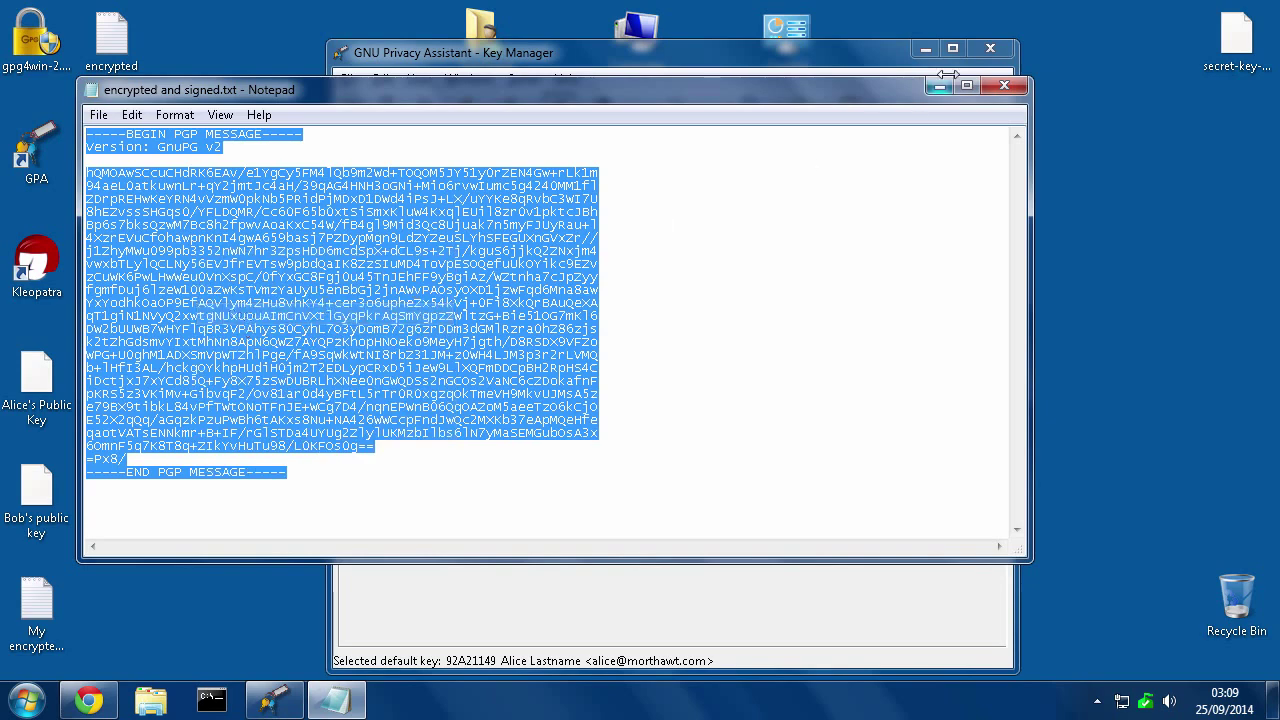
{"action": "left_click", "coordinate": [997, 89]}
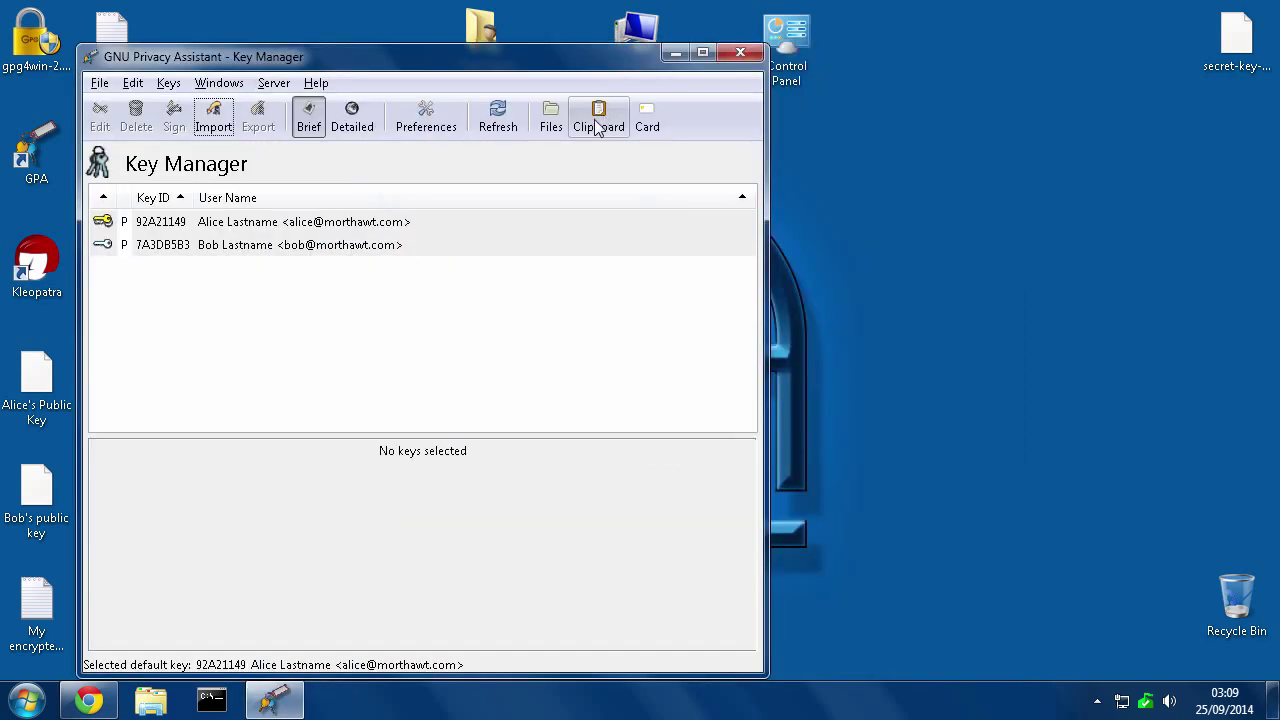
Paste the signed PGP message into GPA's Clipboard
{"action": "left_click", "coordinate": [595, 120]}
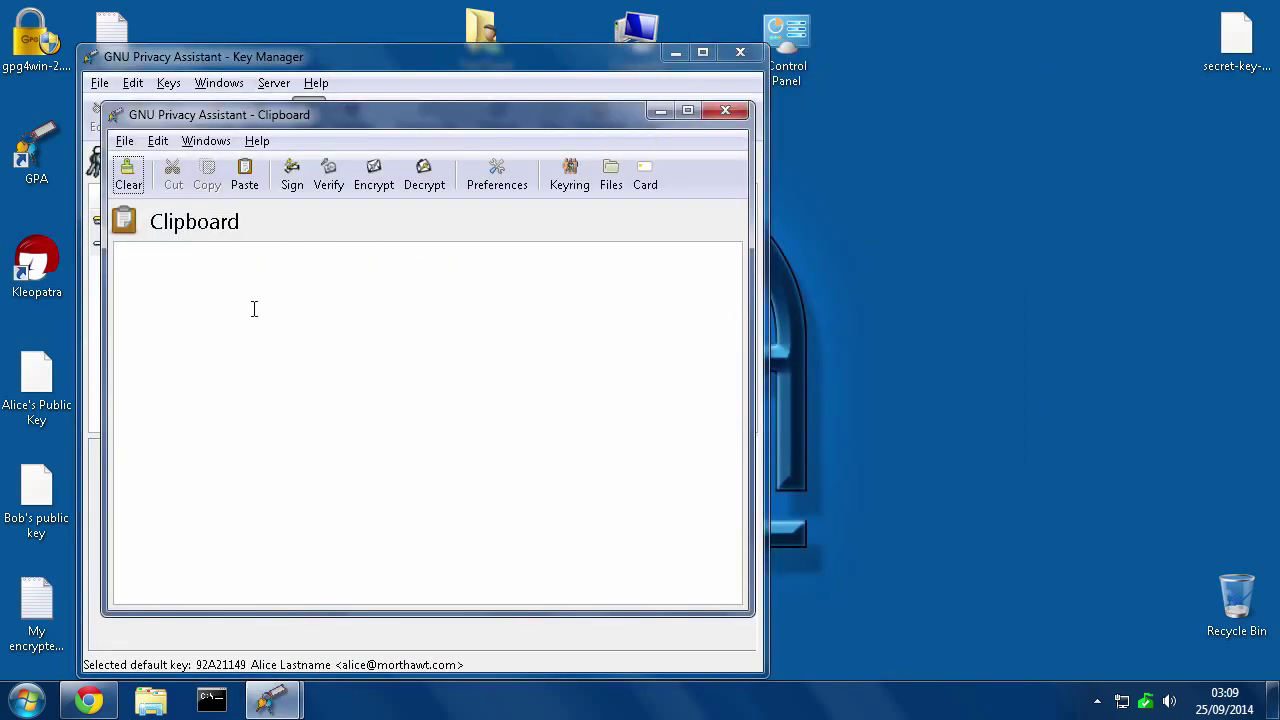
{"action": "right_click", "coordinate": [273, 354]}
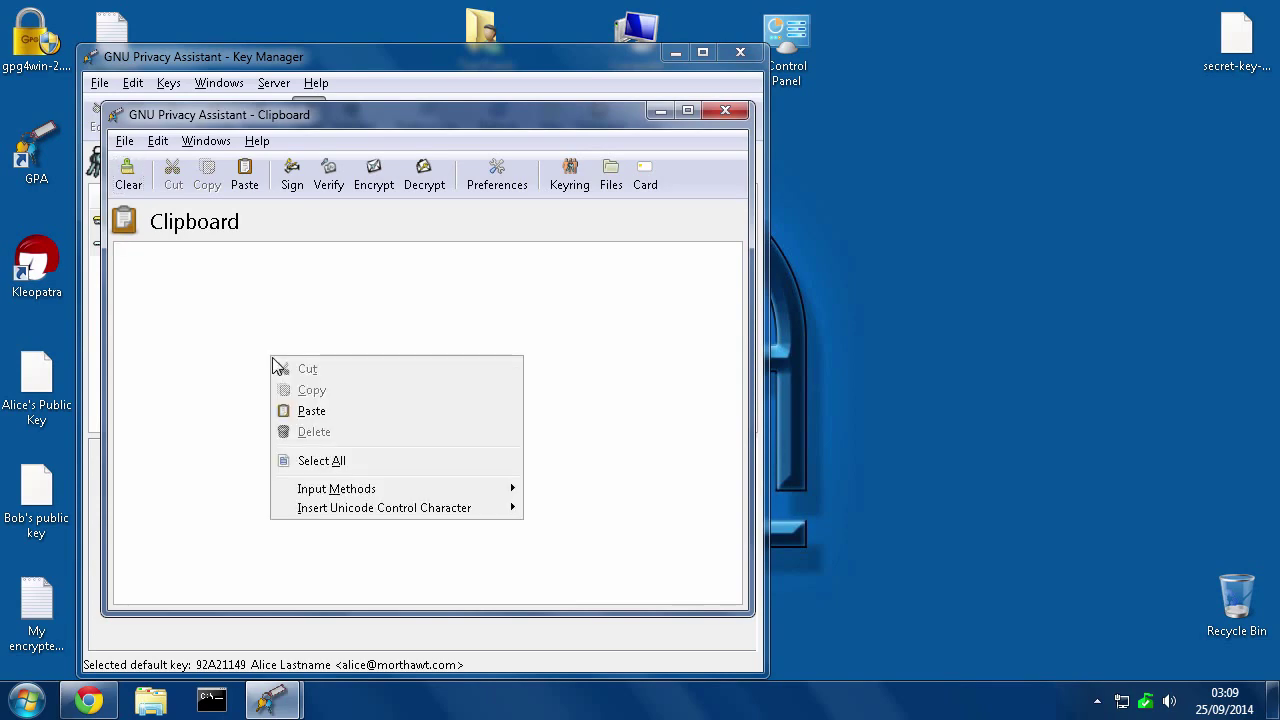
{"action": "left_click", "coordinate": [312, 410]}
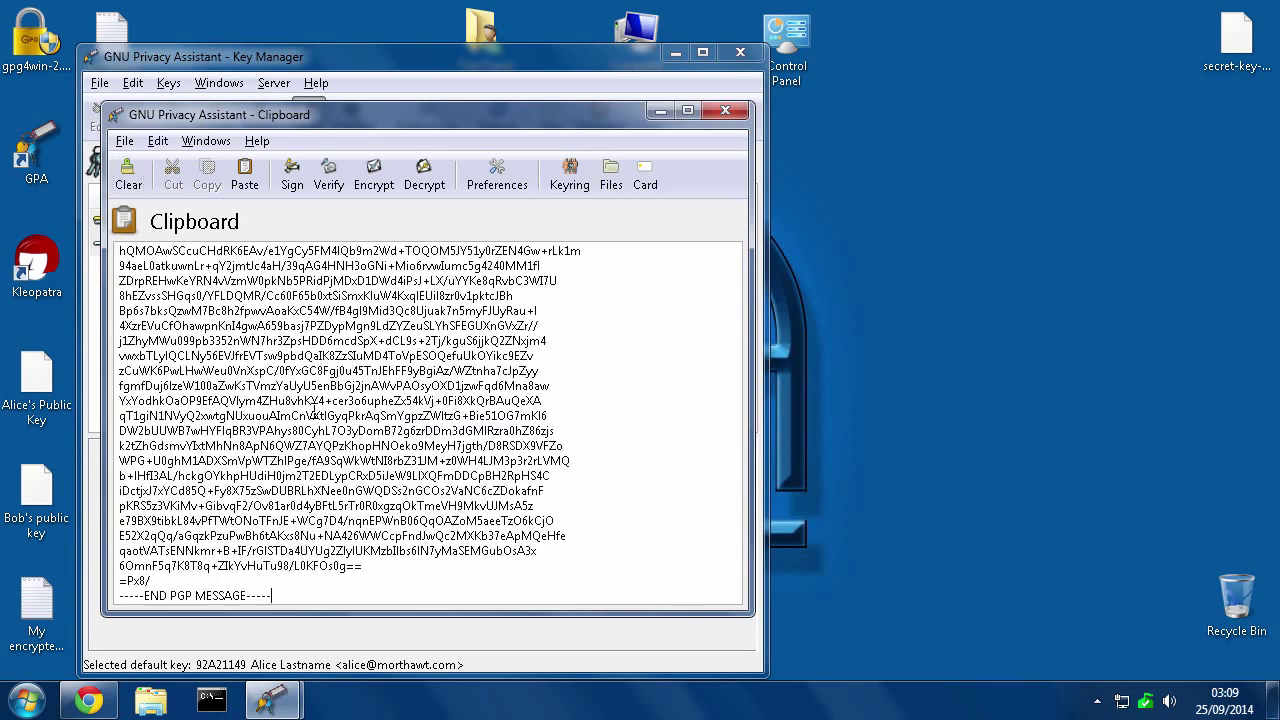
Decrypt and verify it, confirming key 7A3DB5B3's signature is Valid, then close the results
{"action": "left_click", "coordinate": [328, 186]}
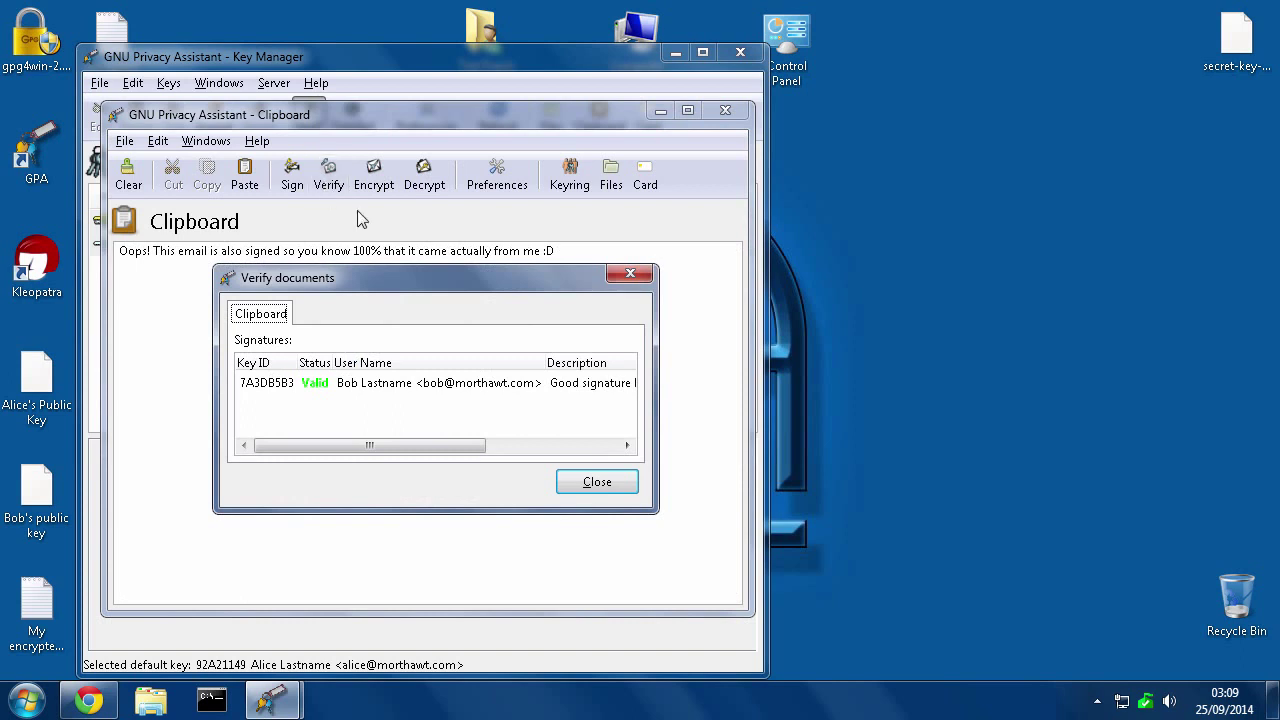
{"action": "left_click_drag", "start_coordinate": [657, 388], "coordinate": [918, 388]}
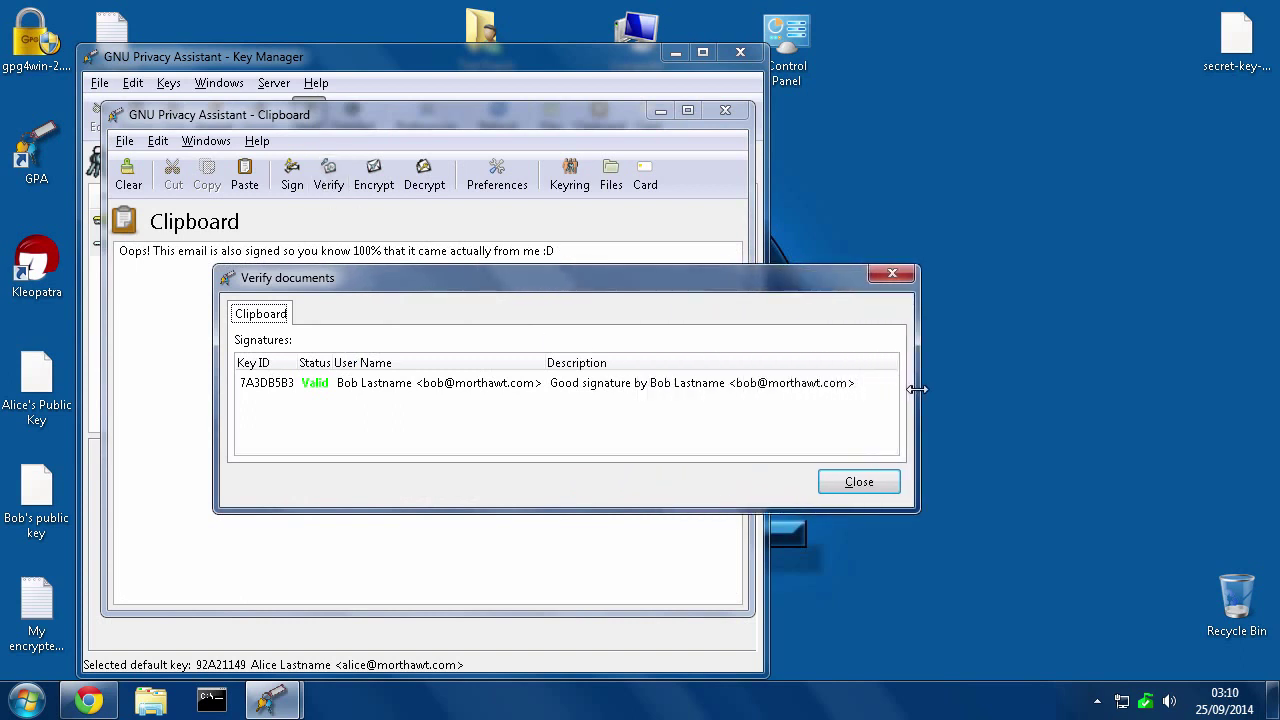
{"action": "left_click", "coordinate": [314, 388]}
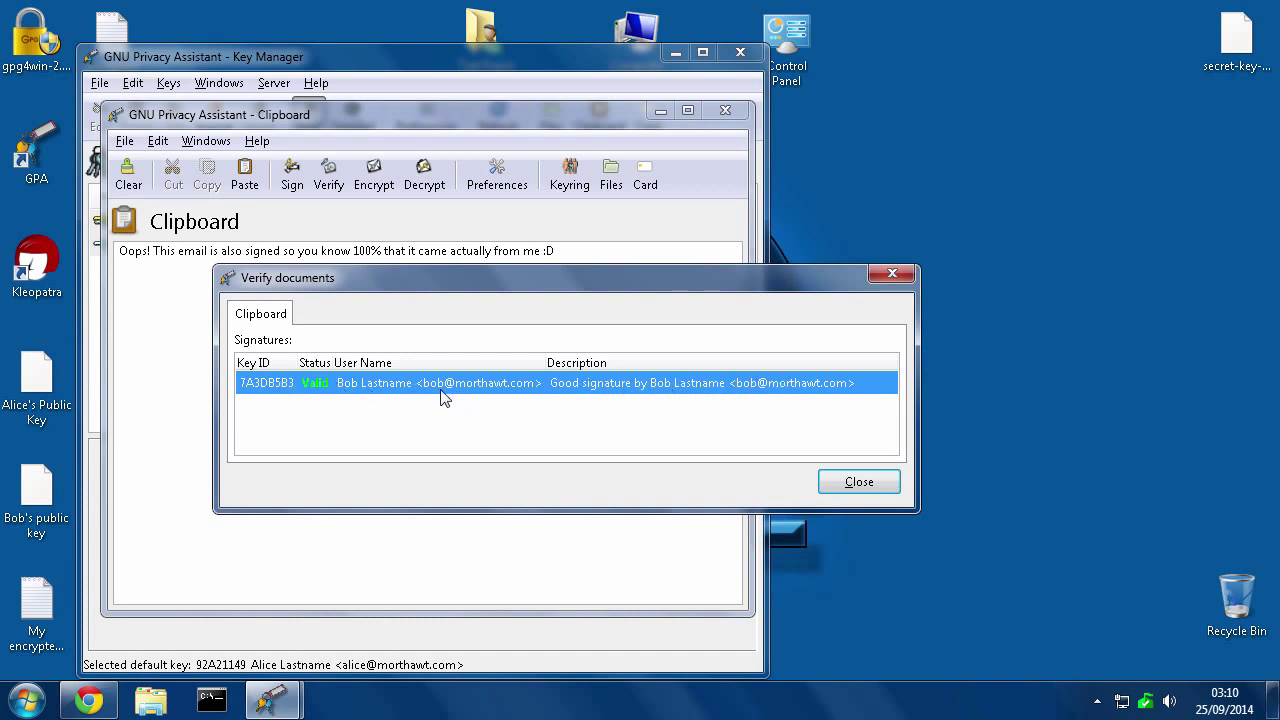
{"action": "left_click_drag", "start_coordinate": [409, 279], "coordinate": [591, 329]}
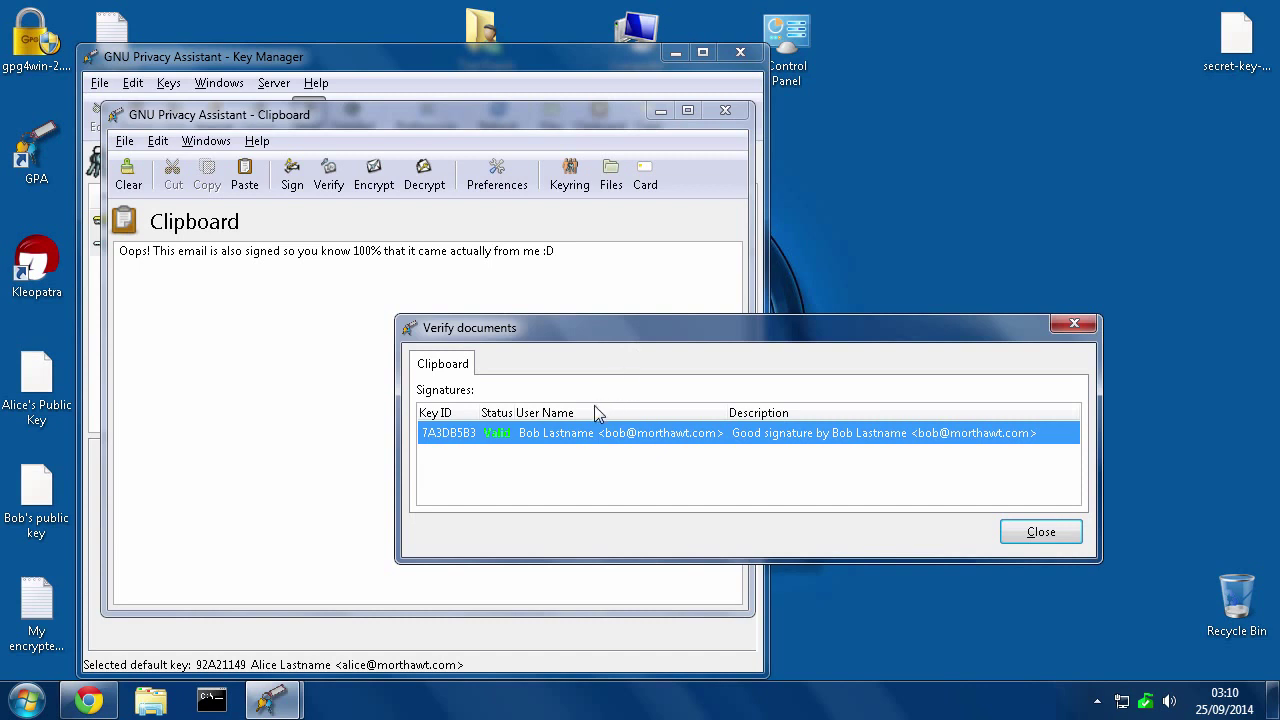
{"action": "left_click", "coordinate": [1041, 532]}
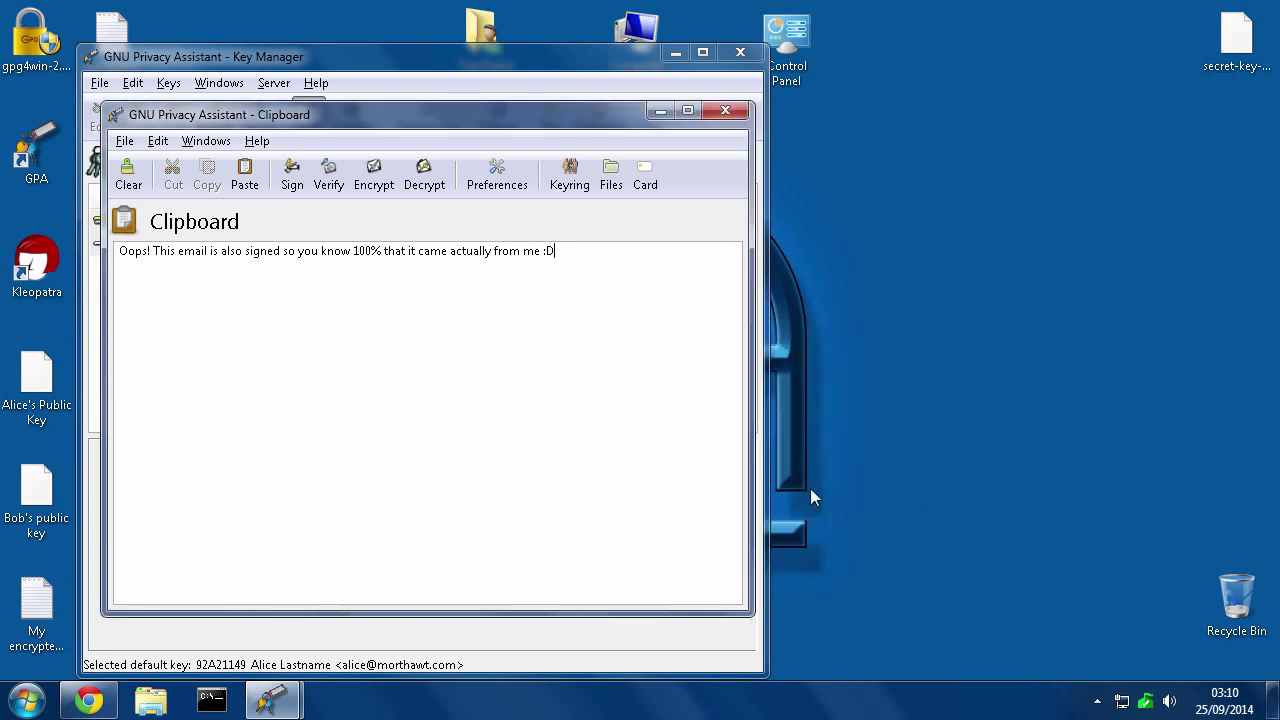